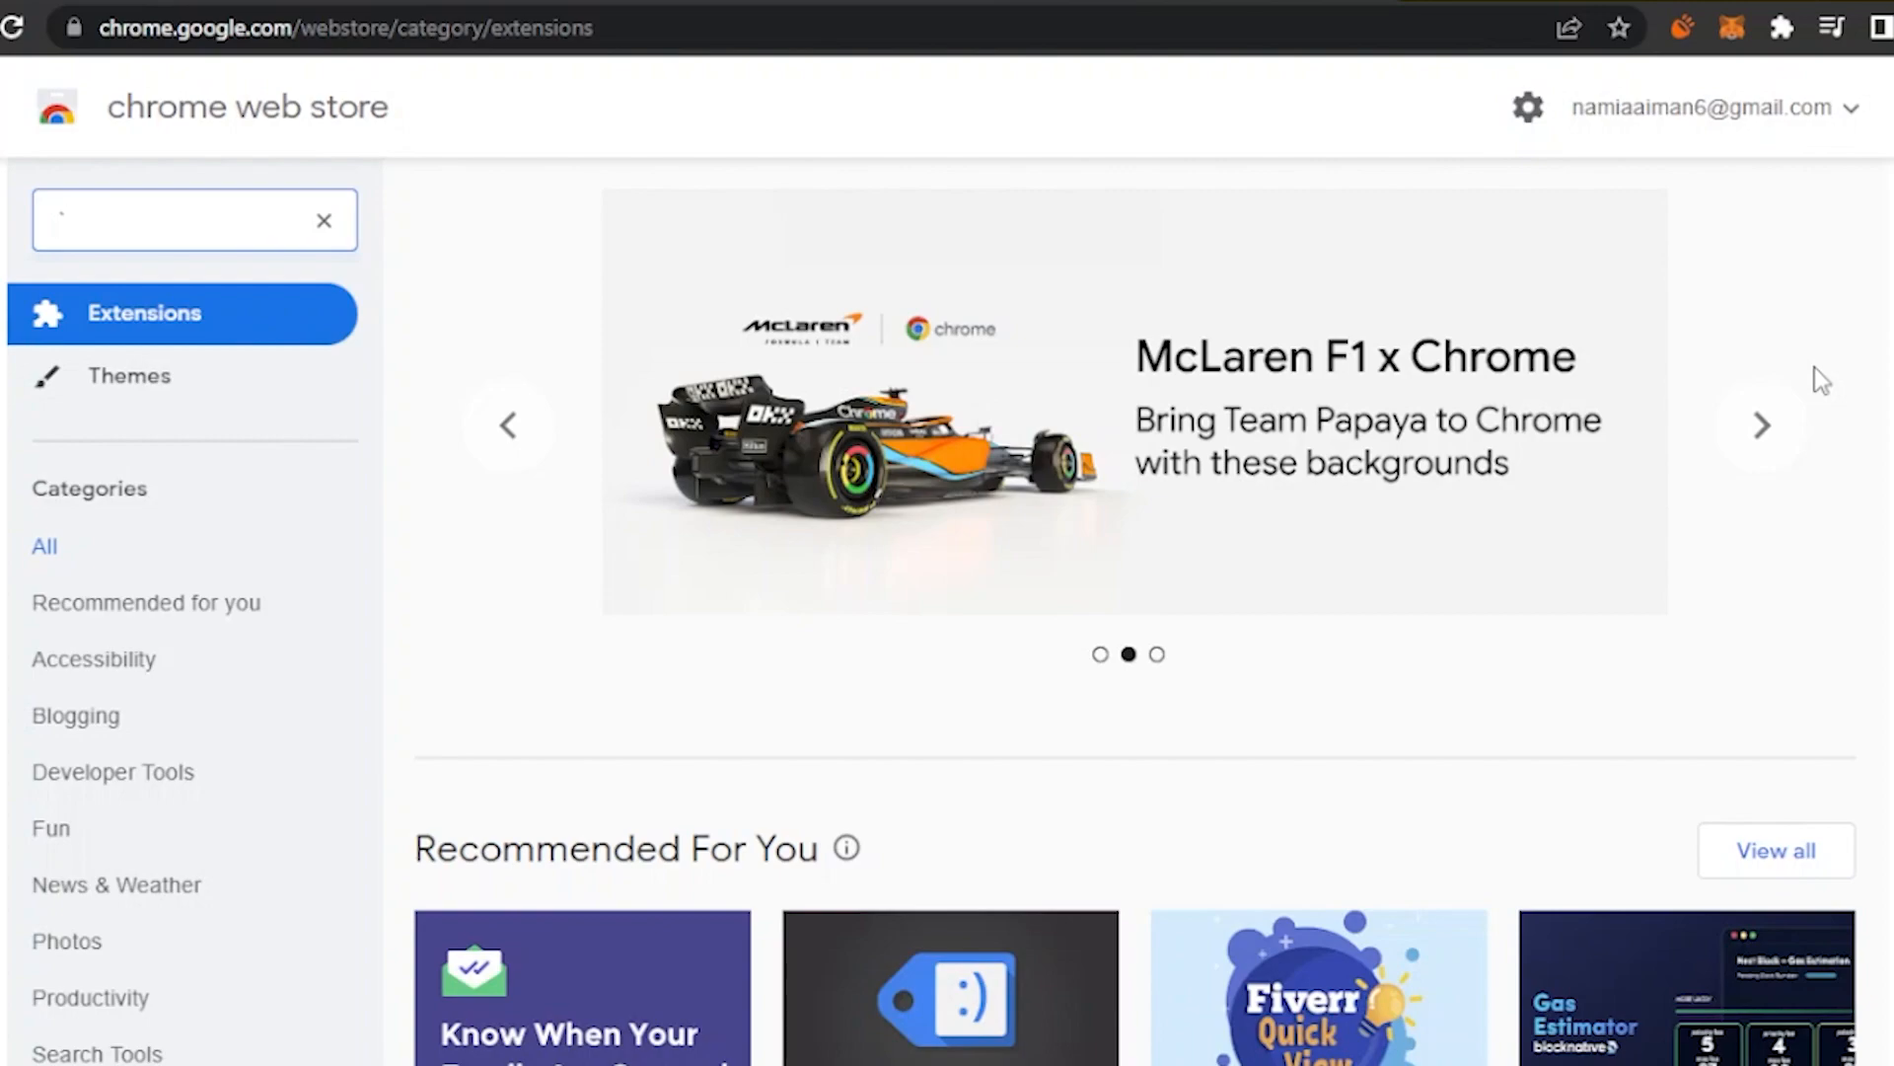
# Search the Chrome Web Store for "gmail templates" and open the Gmail Email Templates by cloudHQ extension page
pyautogui.press('BackSpace')
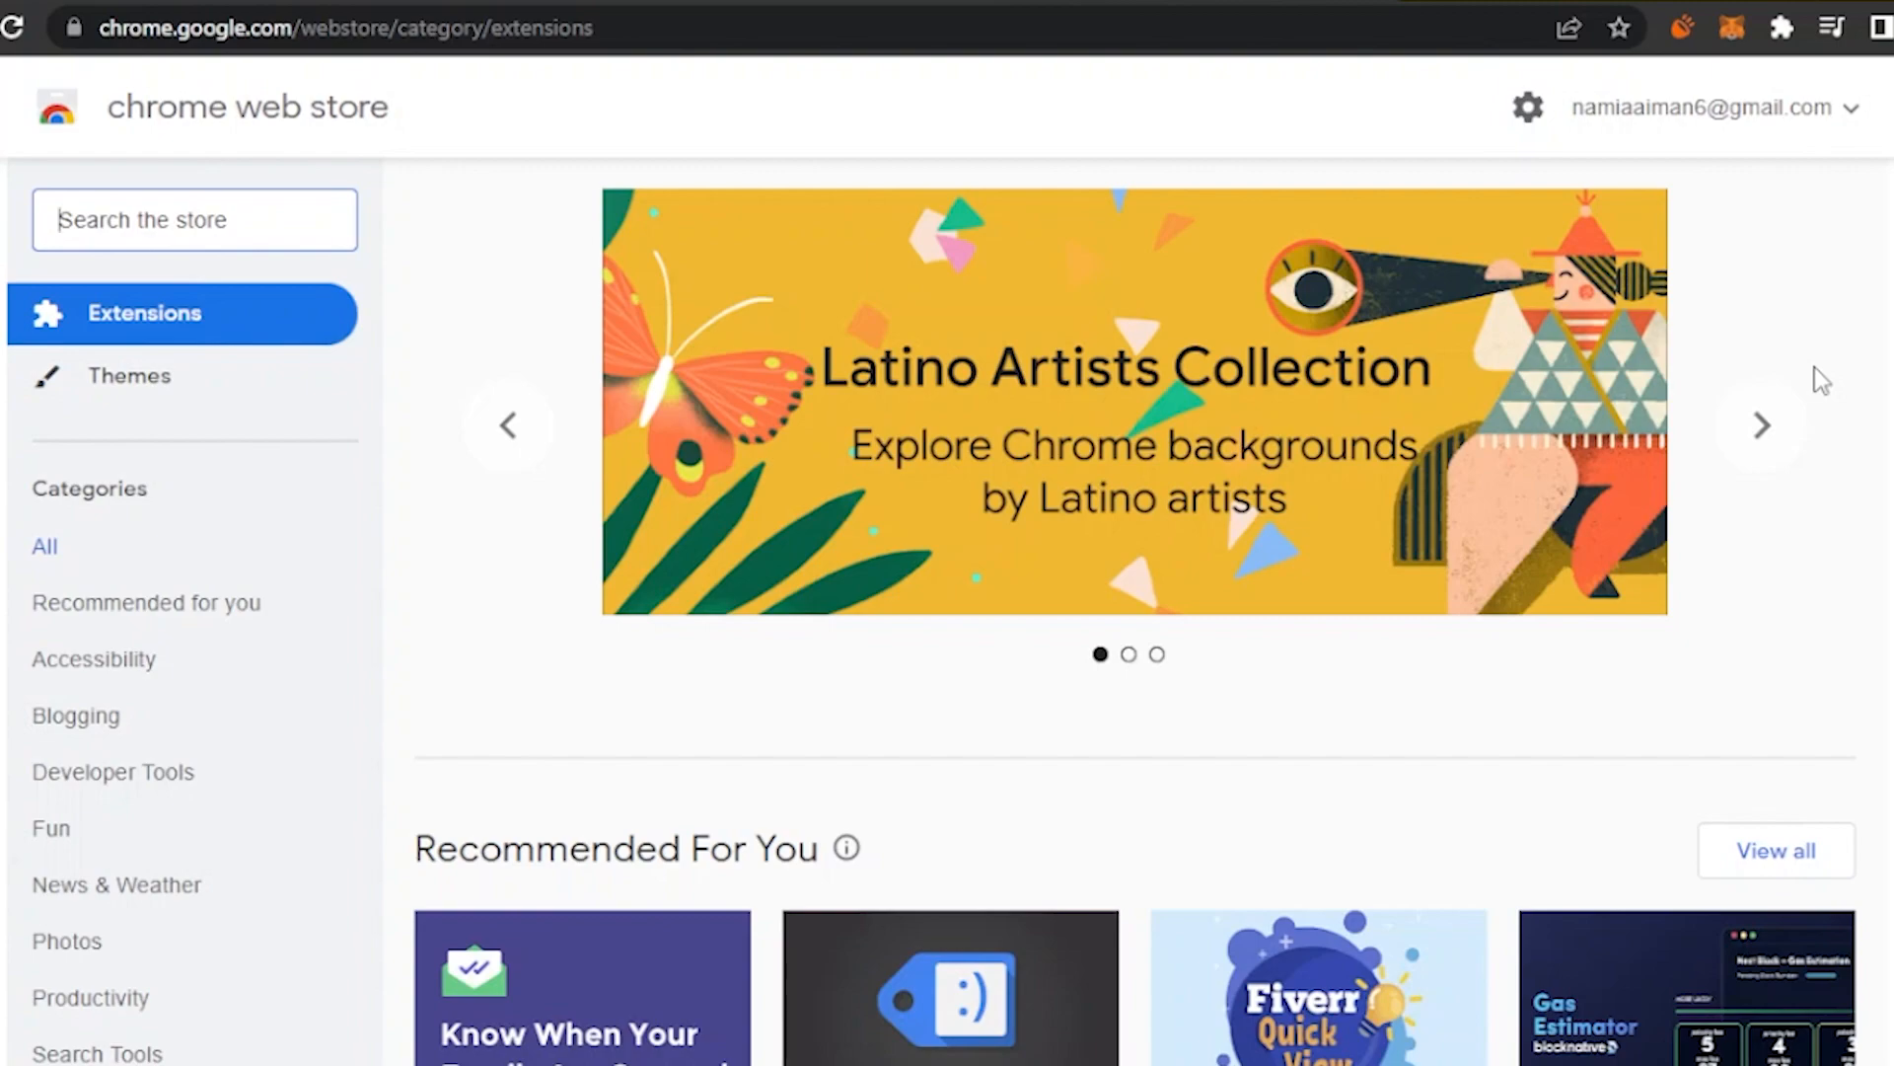
pyautogui.write('gmail templates')
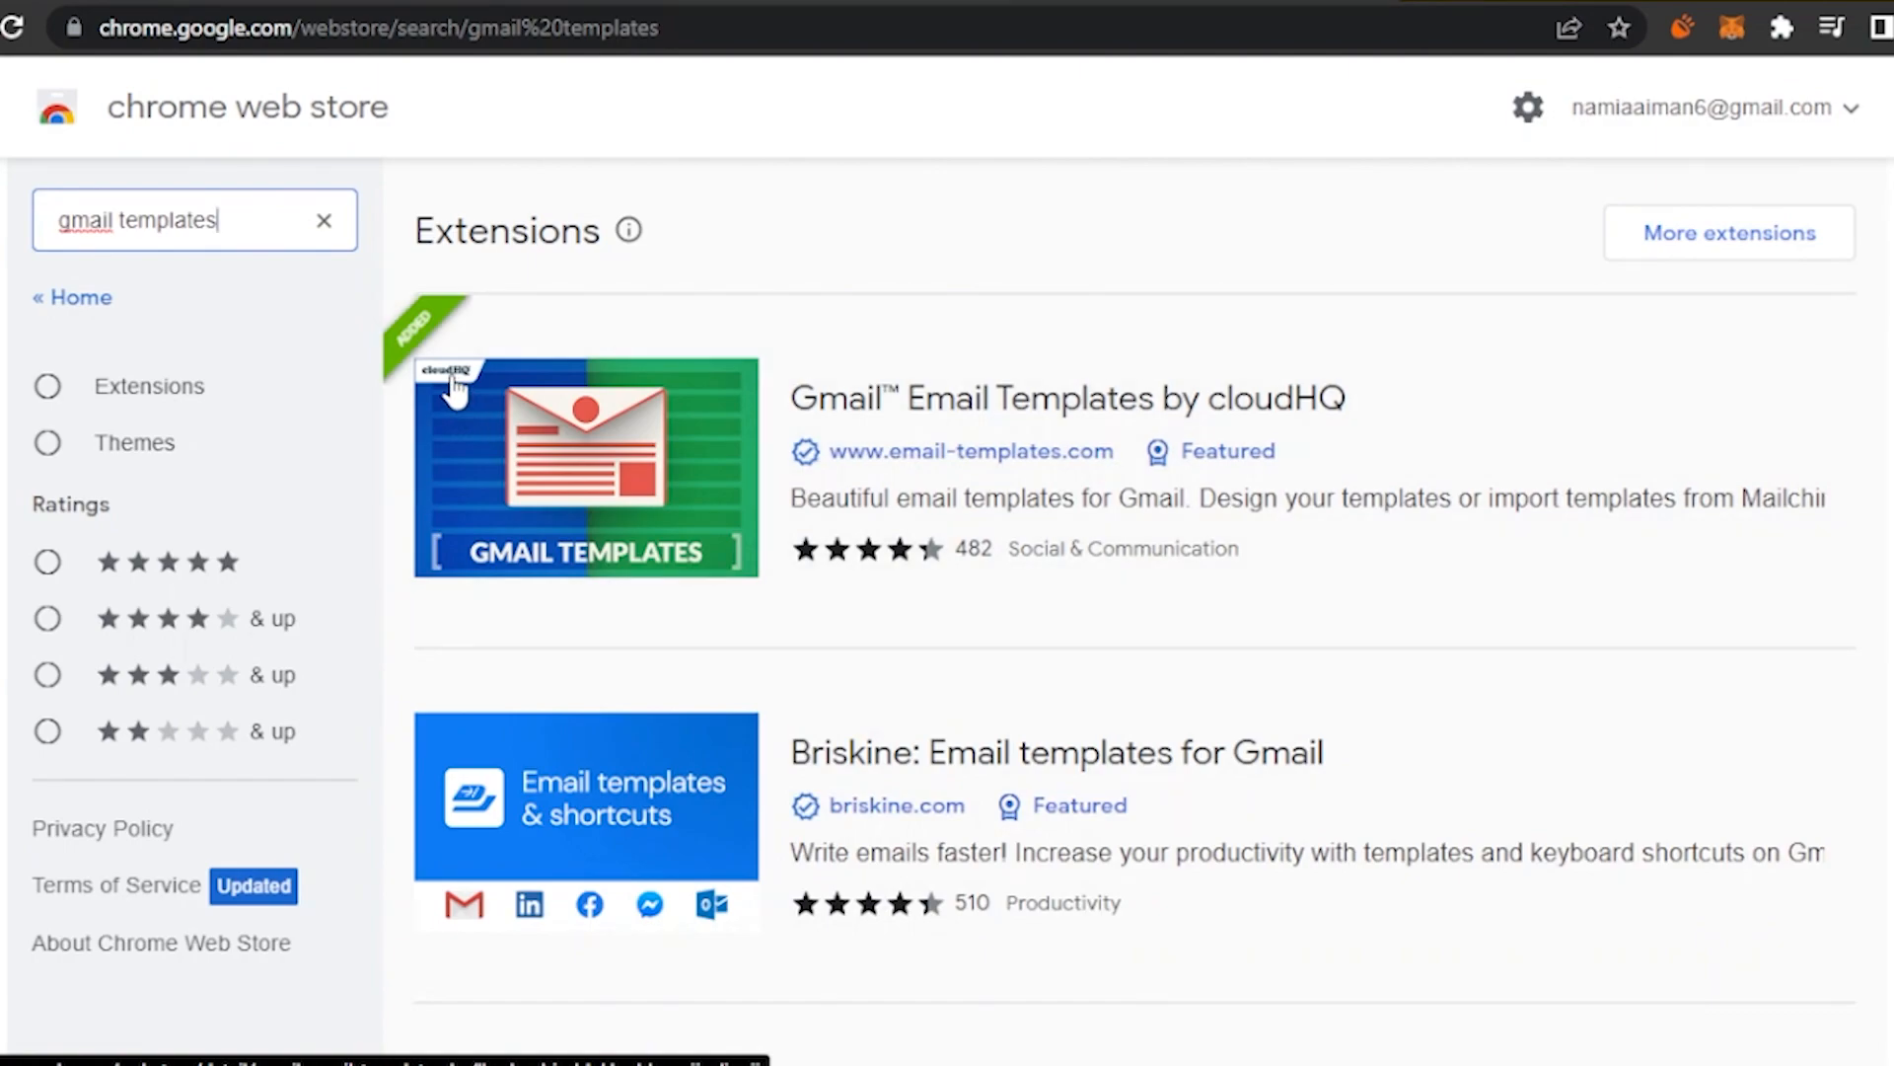
pyautogui.click(858, 402)
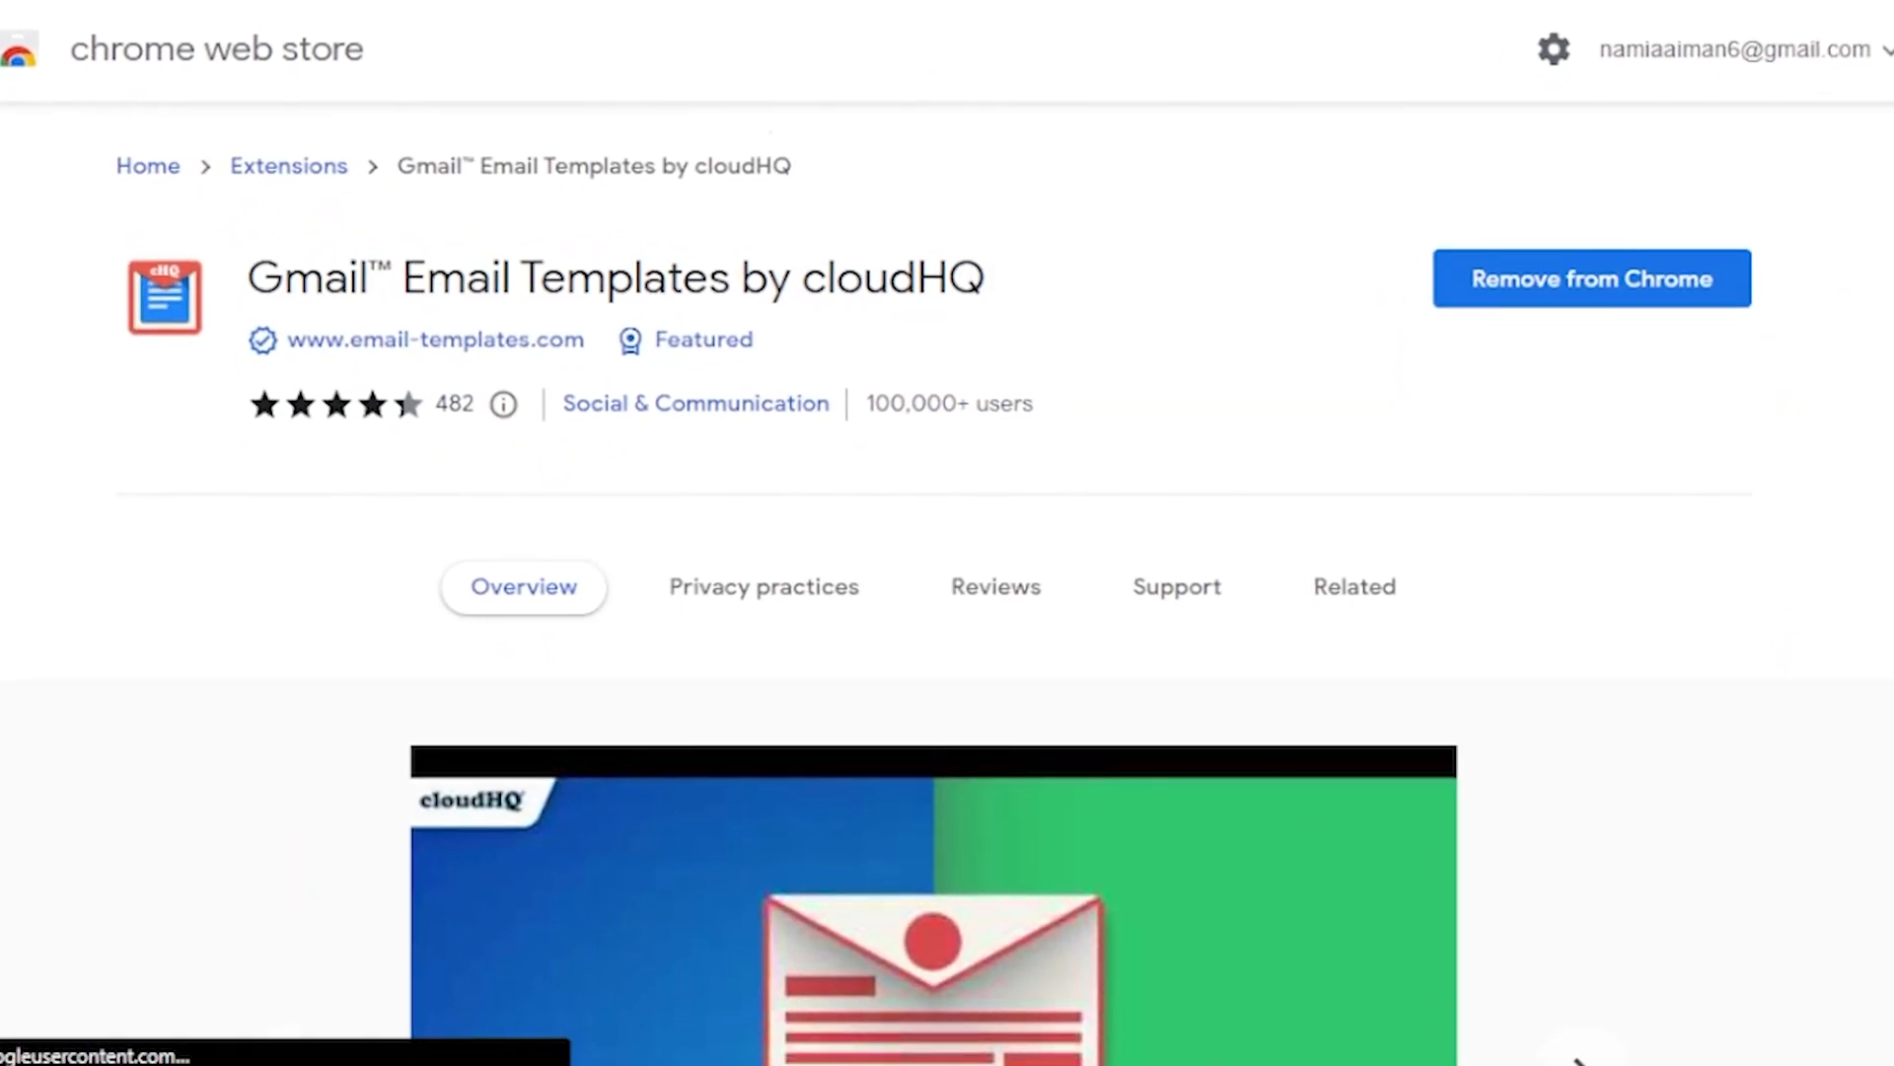
# Review the extension's overview text and step through its preview images
pyautogui.scroll(-10, 933, 888)
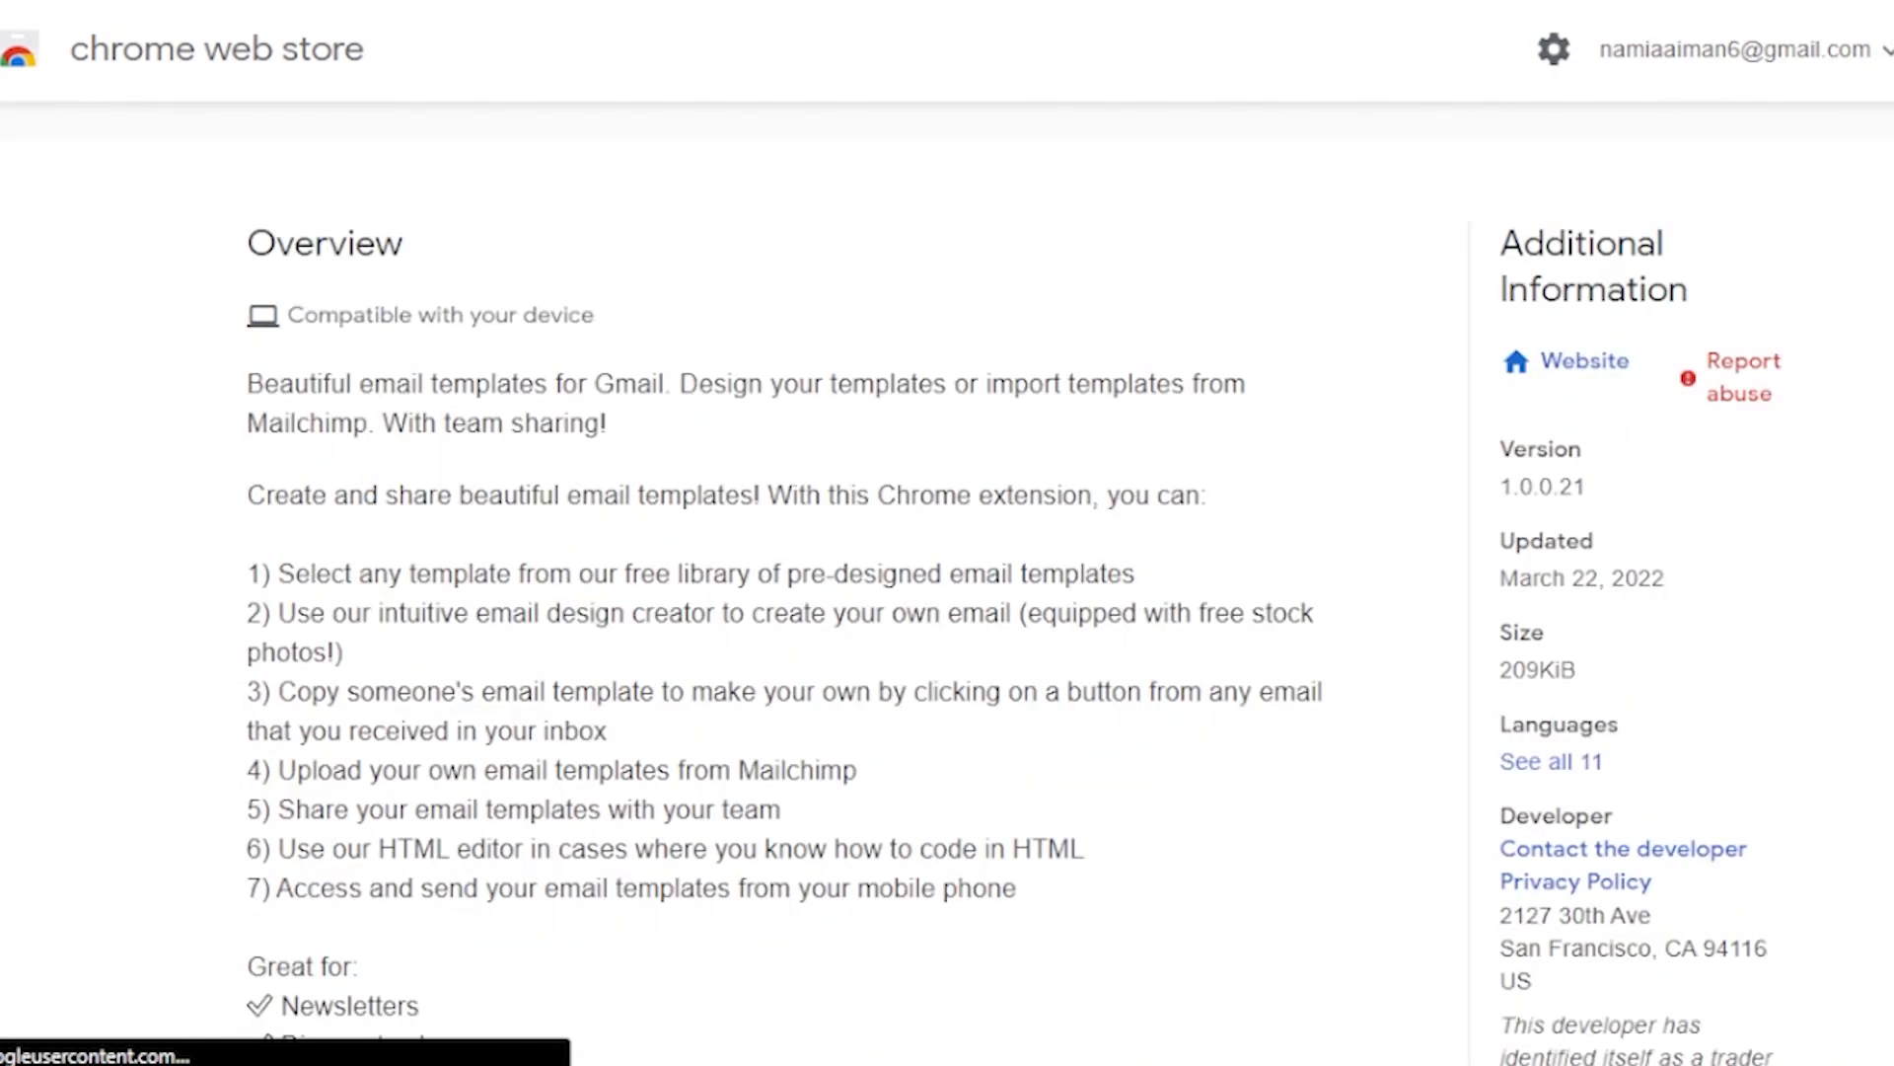
pyautogui.scroll(-1, 1611, 868)
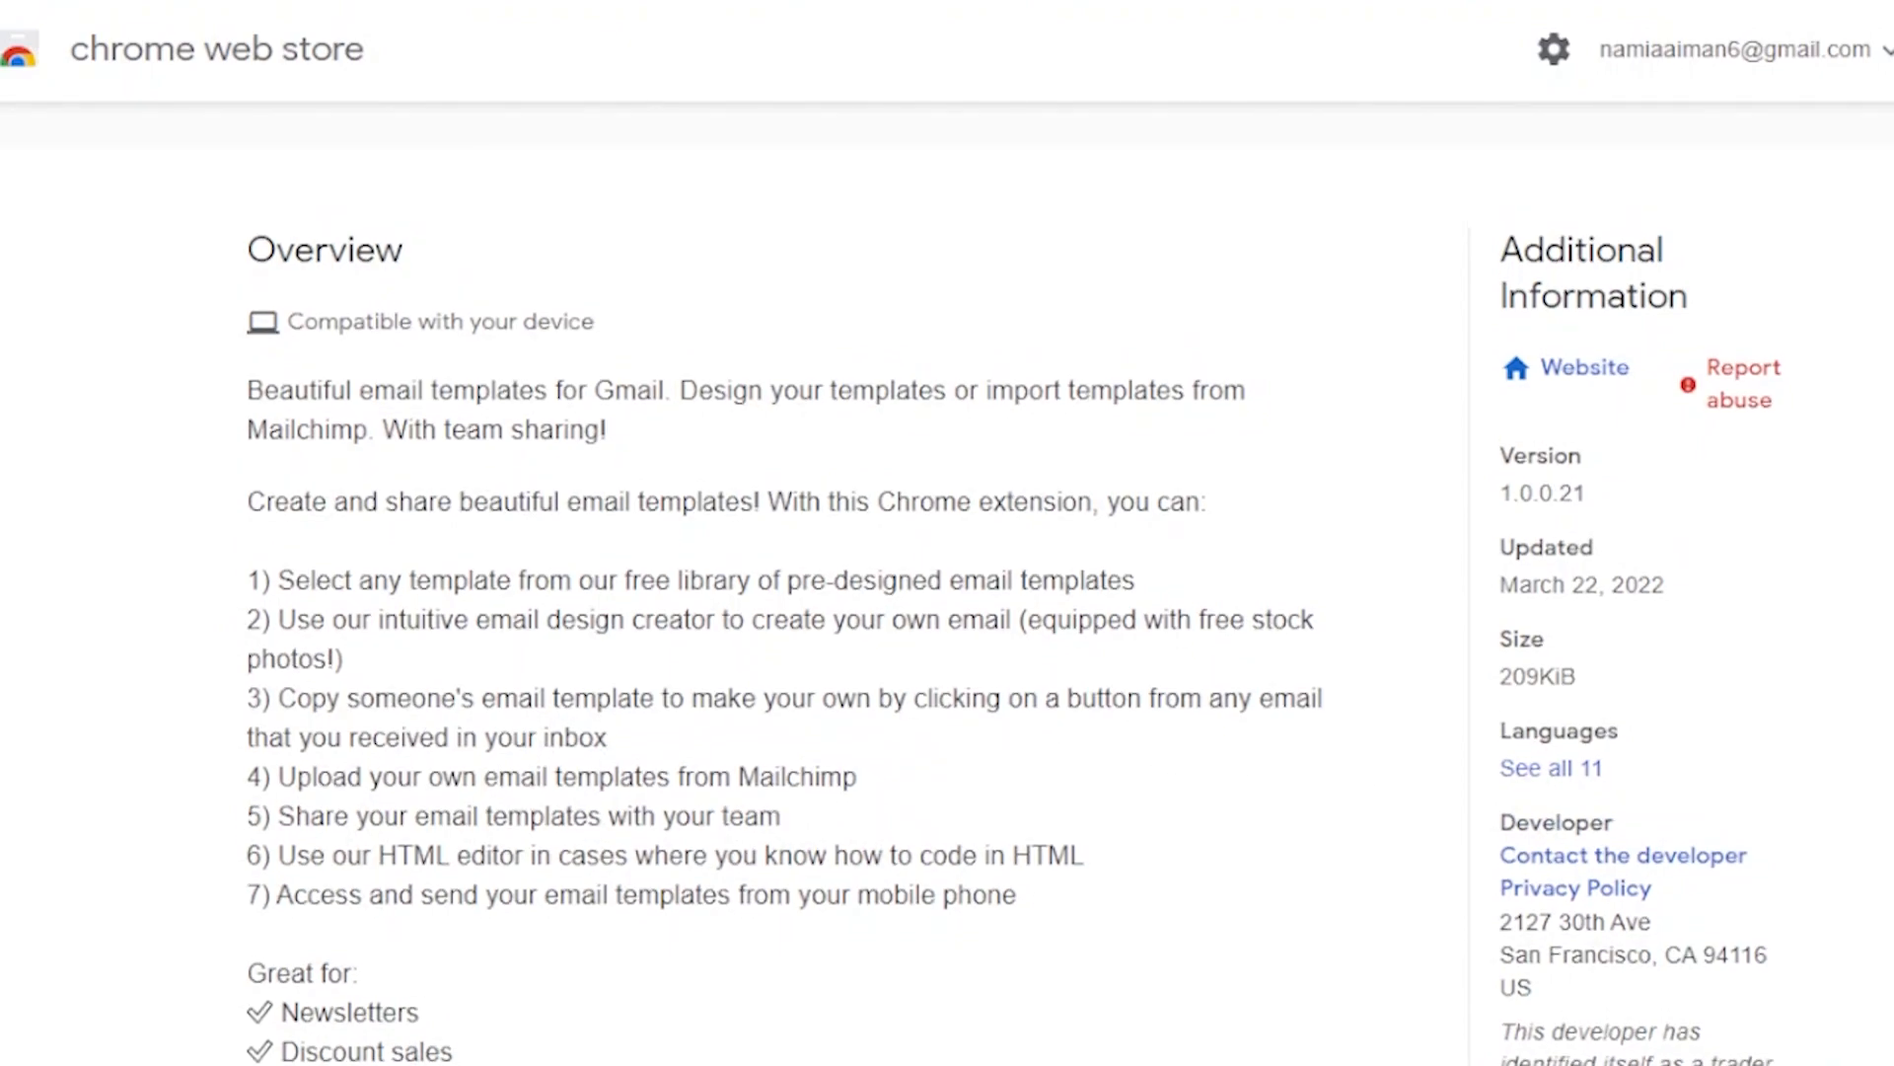
pyautogui.scroll(1, 947, 592)
pyautogui.scroll(-8, 947, 592)
pyautogui.scroll(15, 947, 592)
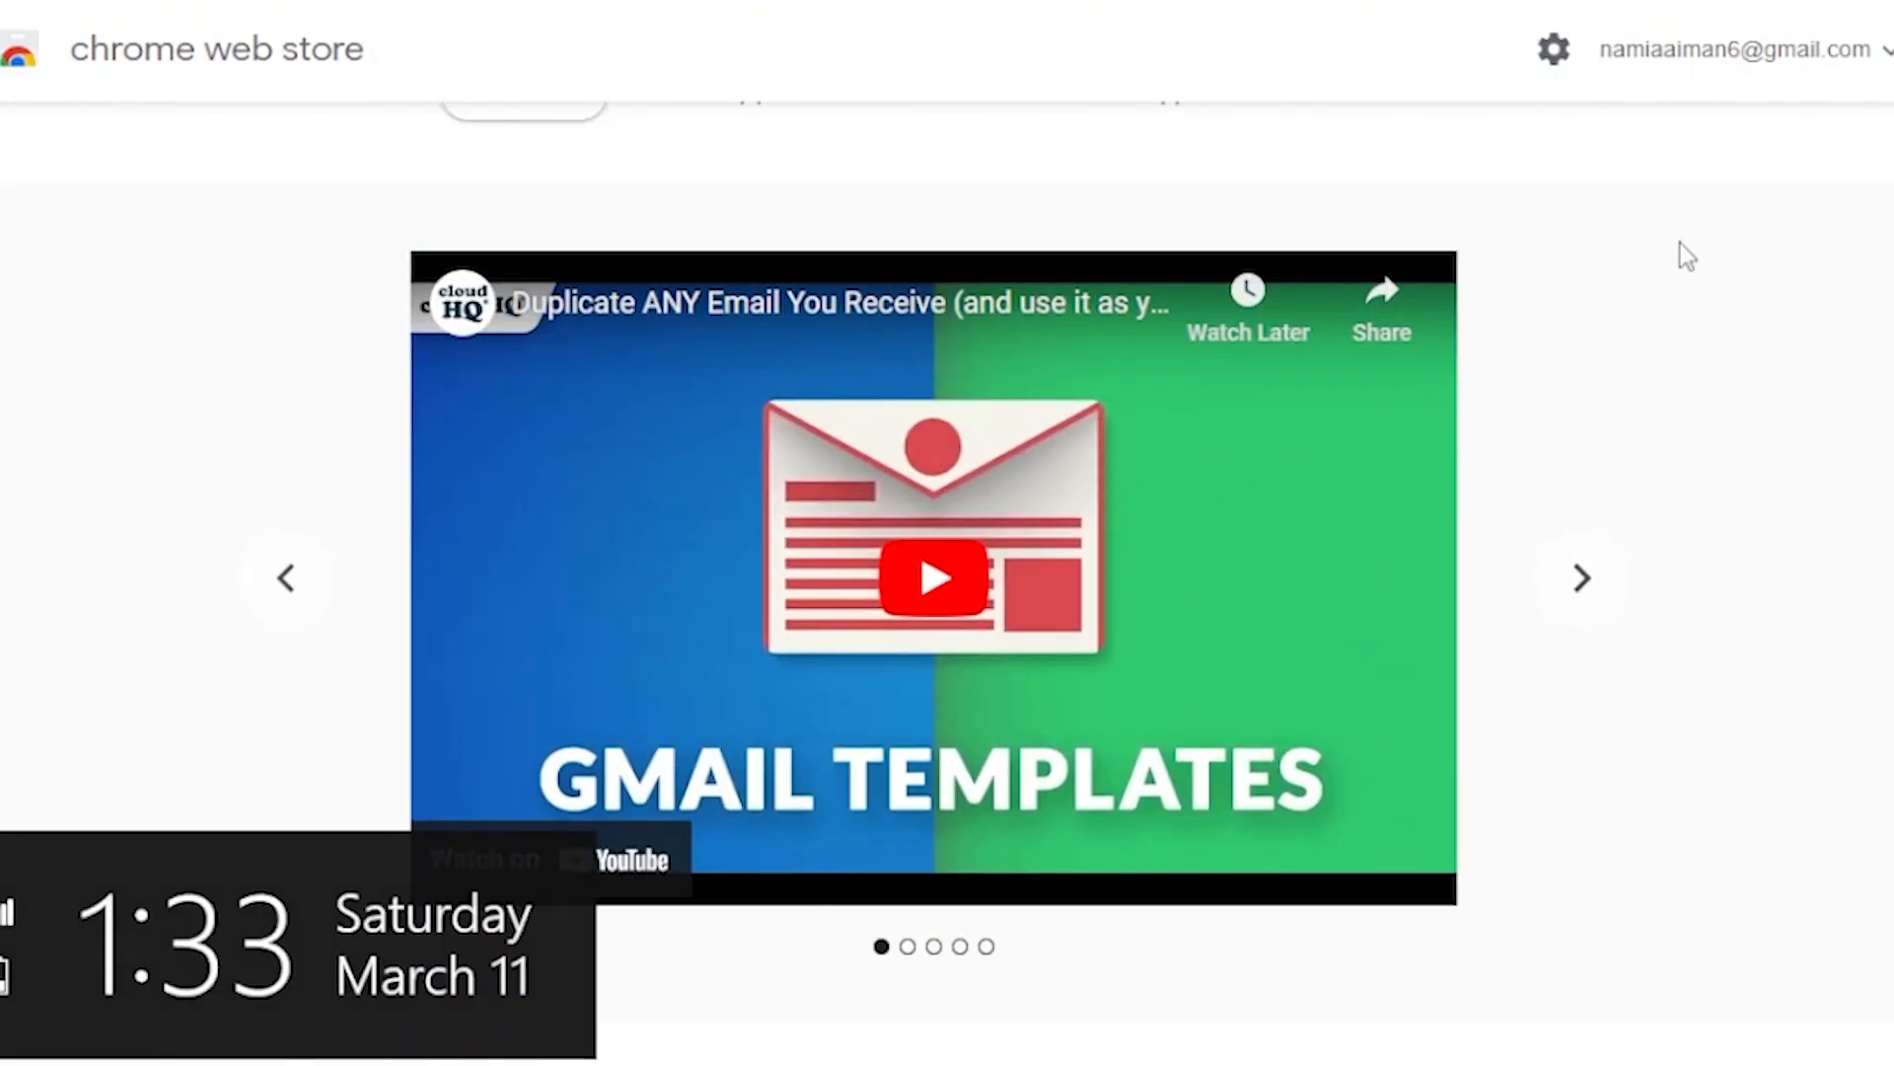
pyautogui.click(1586, 584)
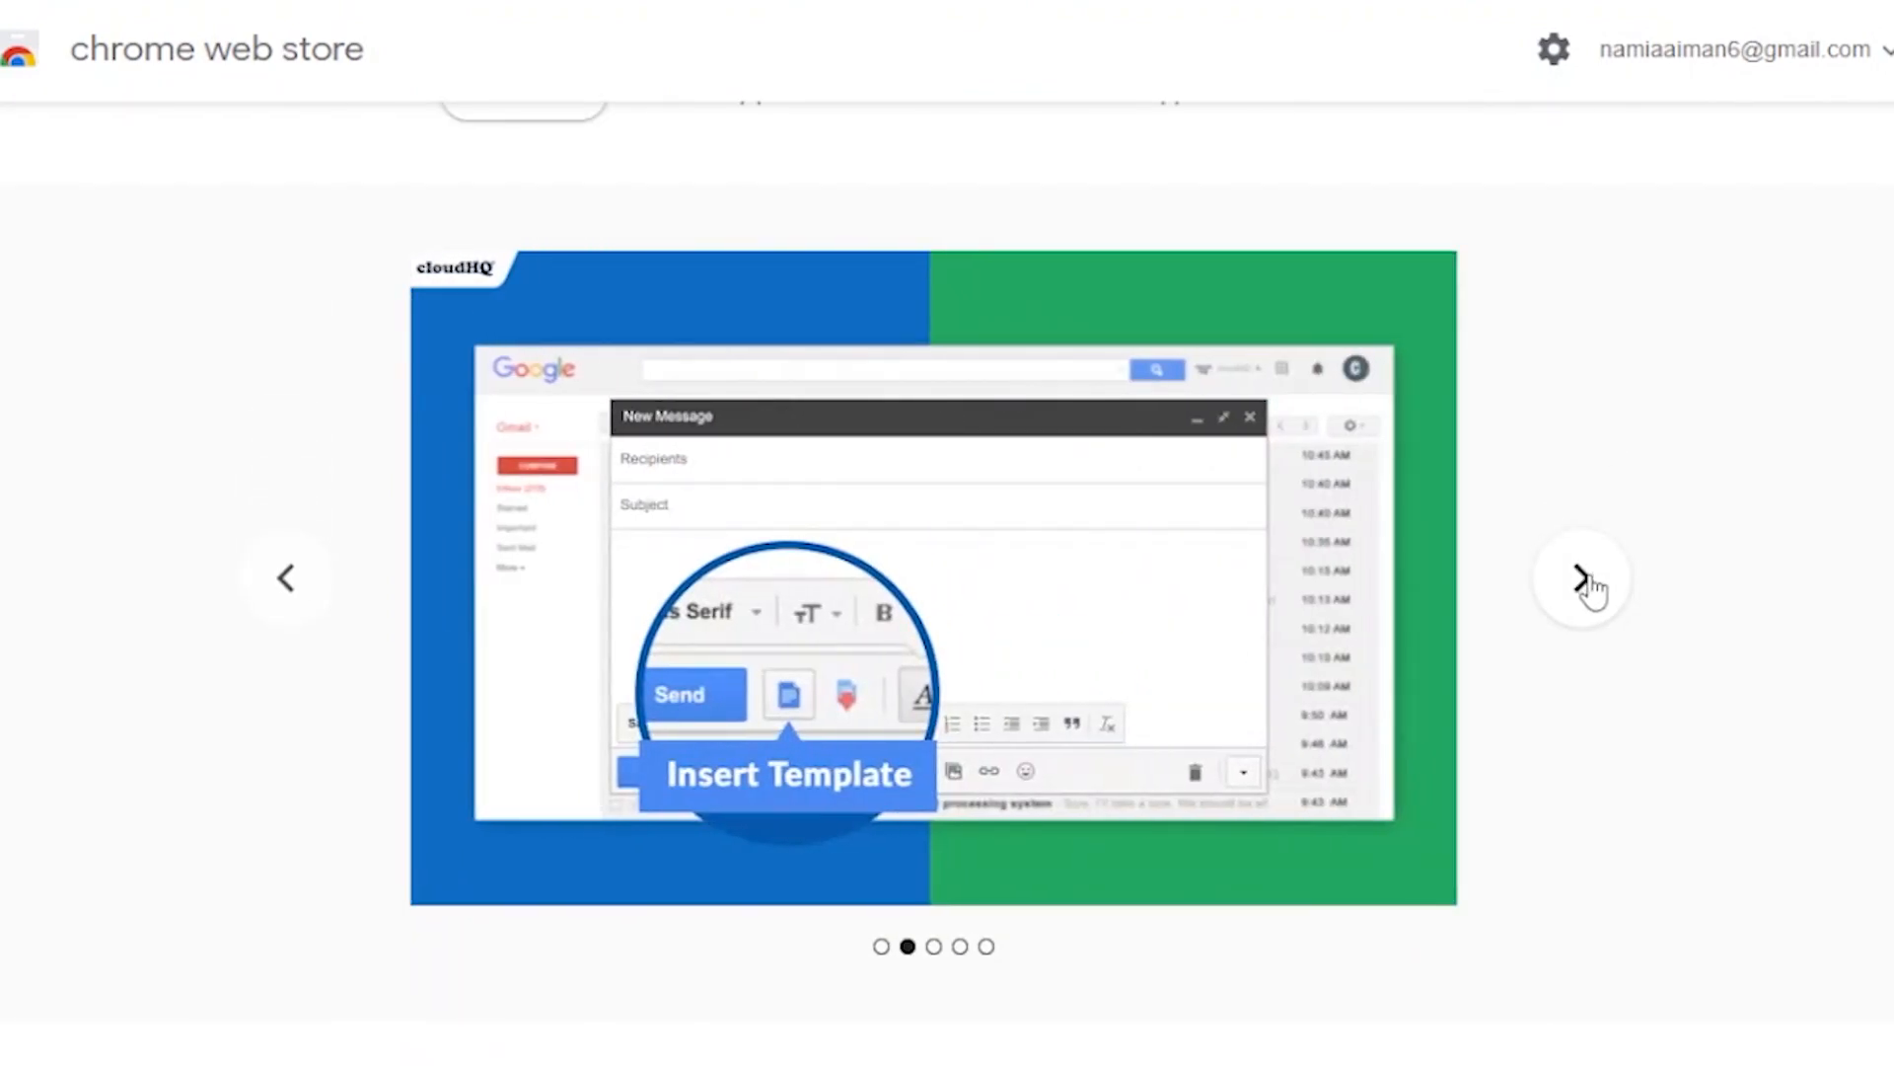
pyautogui.click(1588, 584)
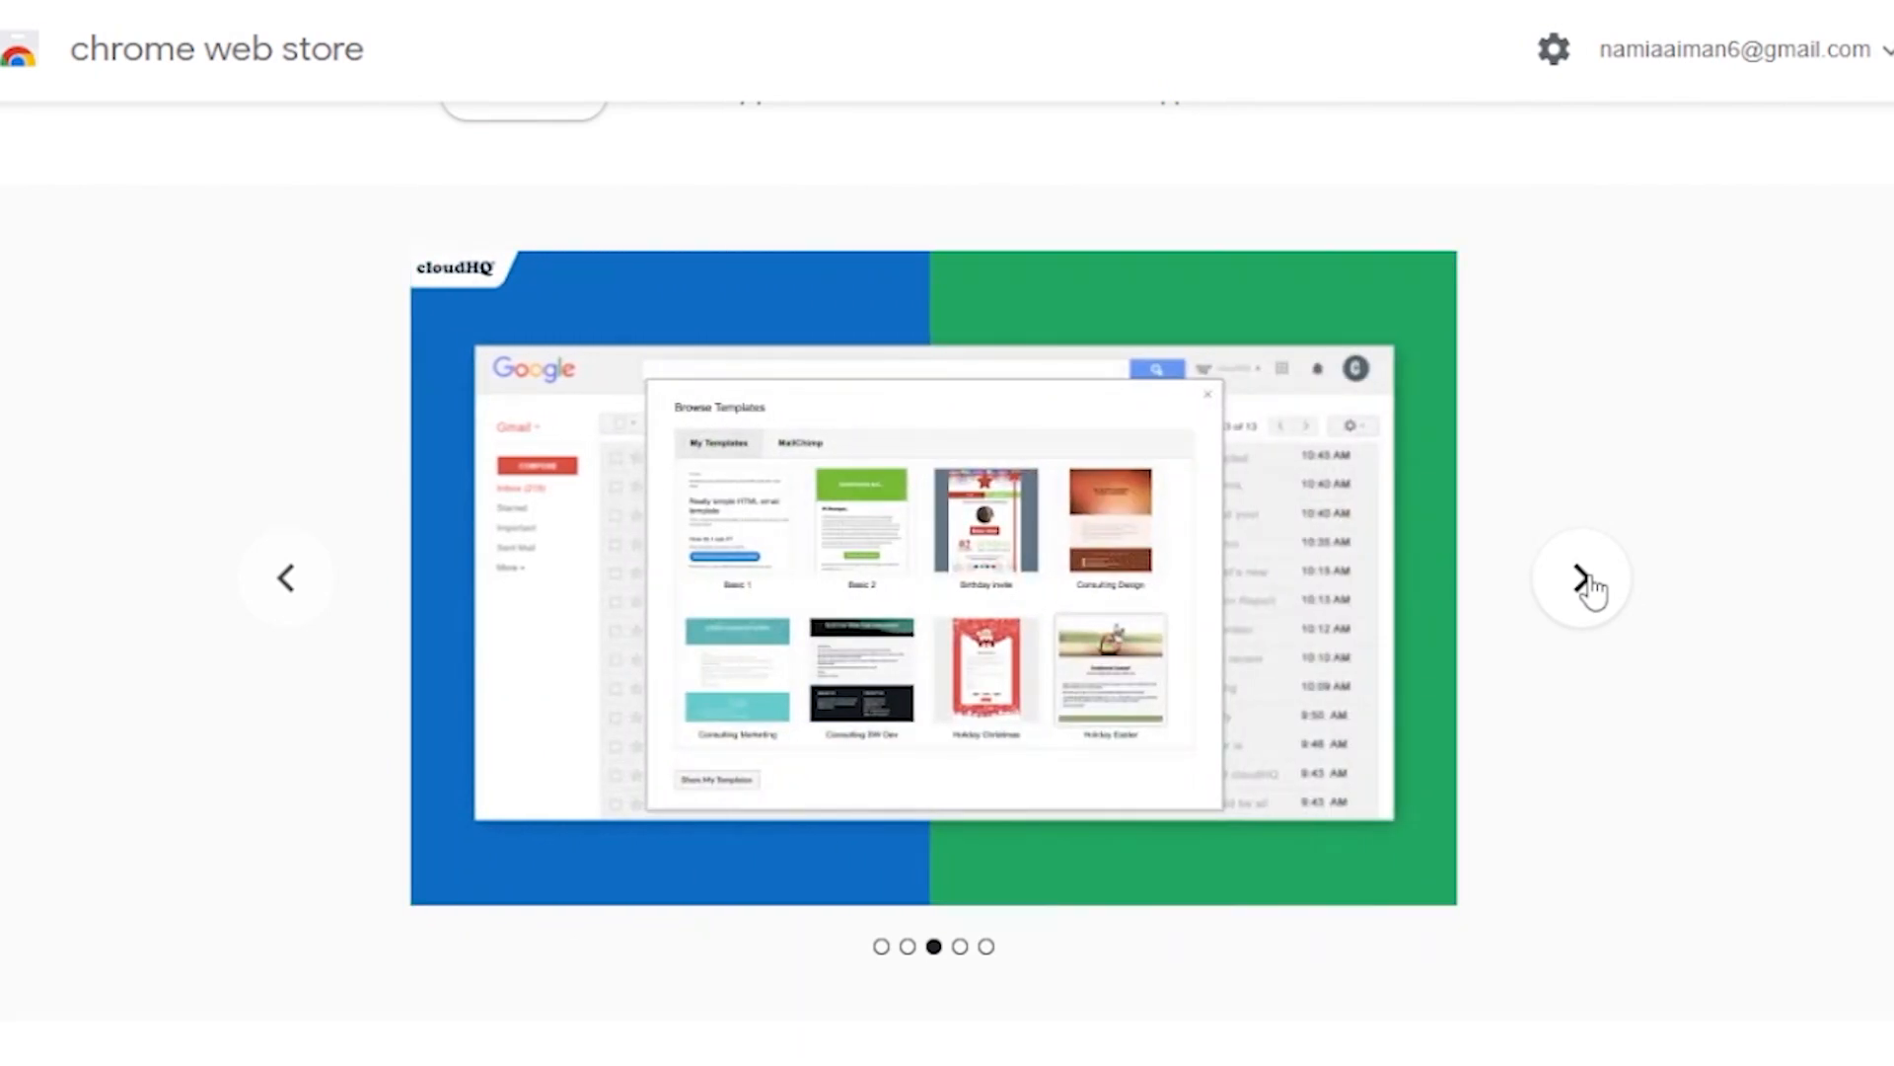
pyautogui.click(1588, 585)
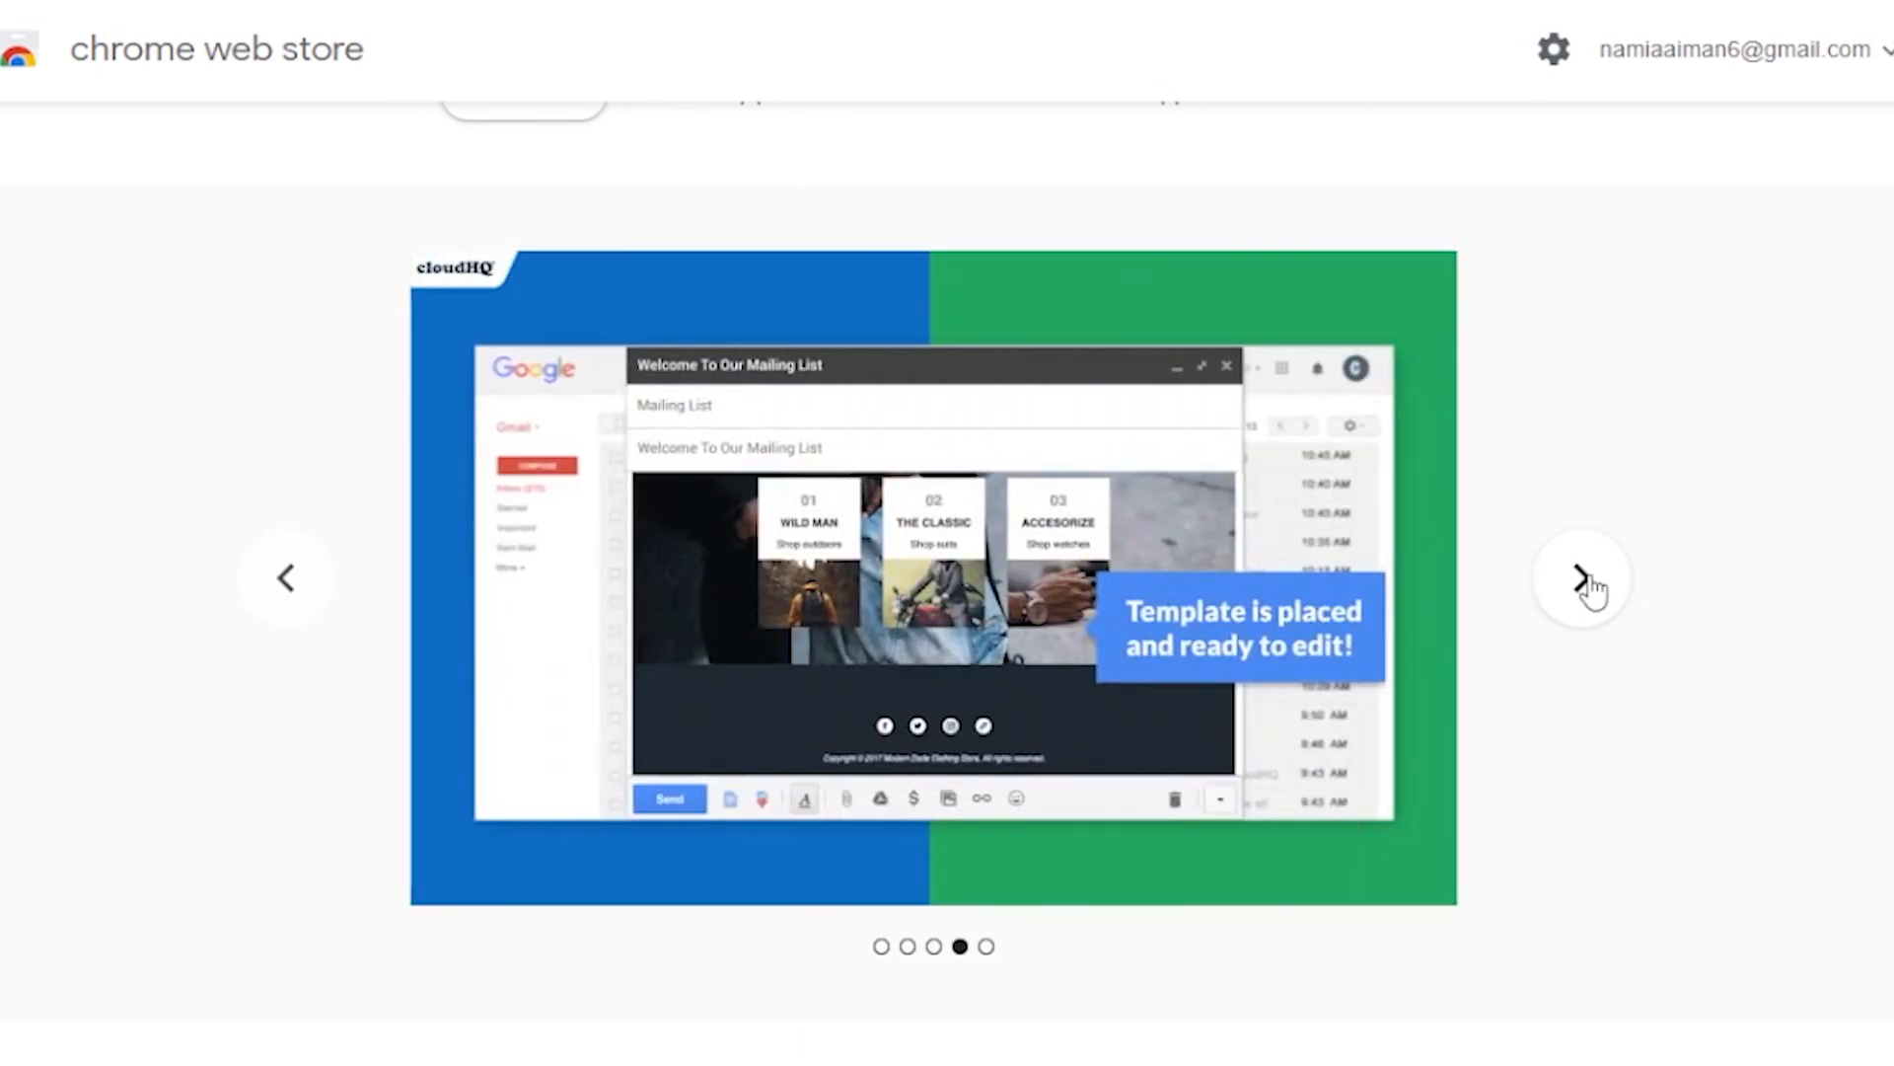
pyautogui.click(1582, 578)
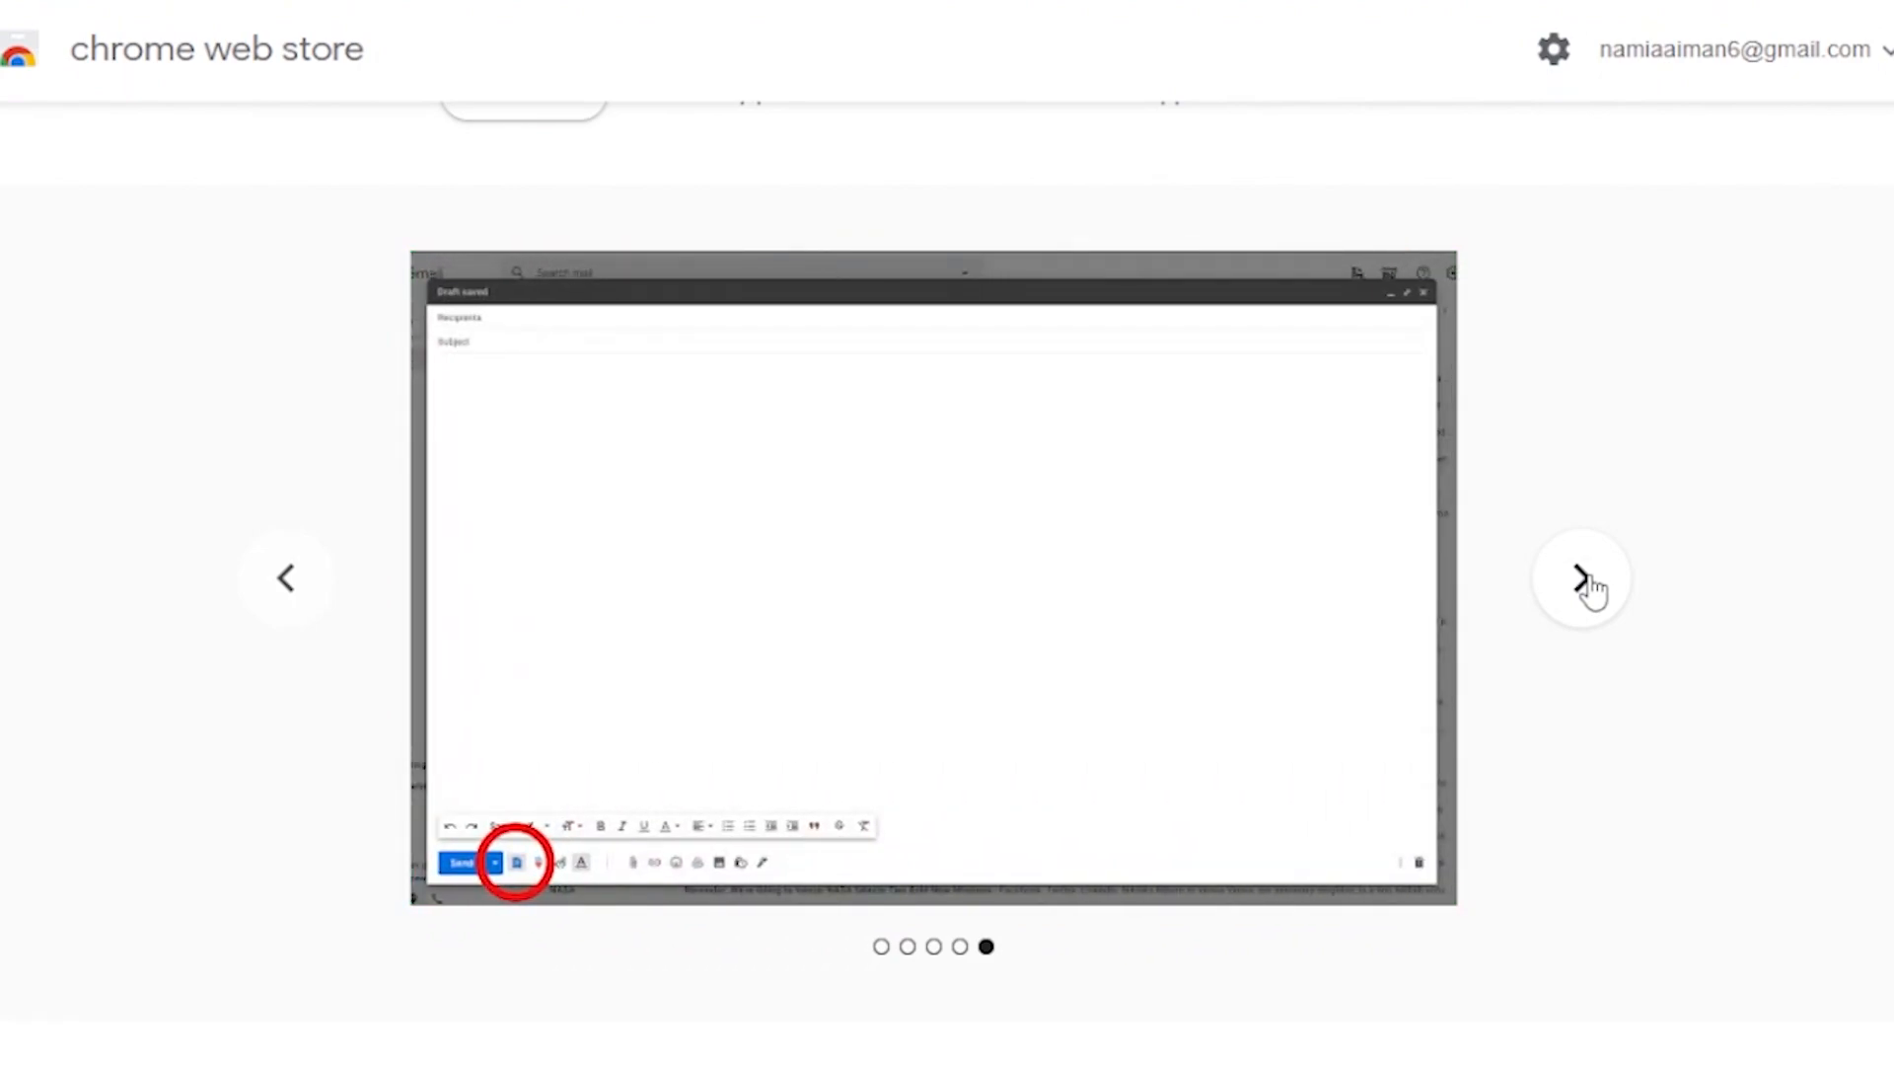
pyautogui.scroll(5, 947, 583)
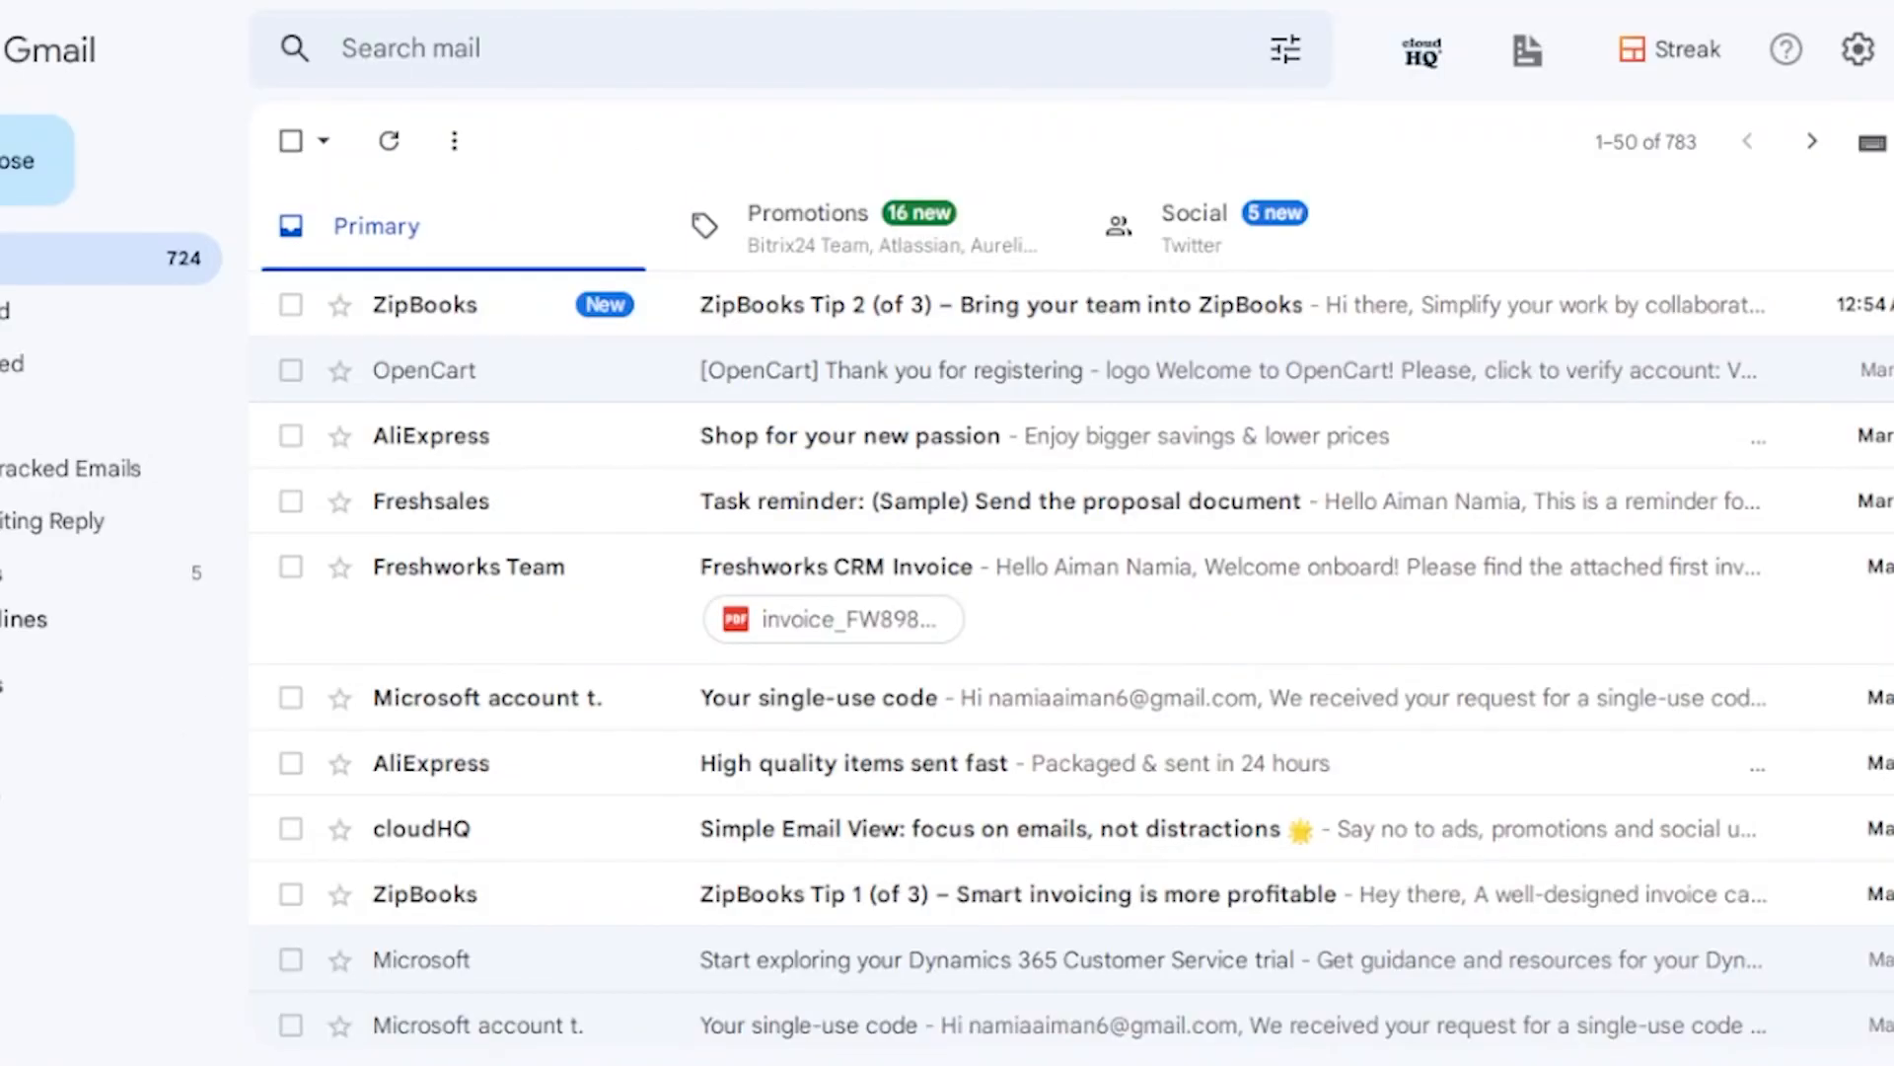
# In Gmail, open cloudHQ's Email Templates browser and look through the free templates
pyautogui.click(1389, 55)
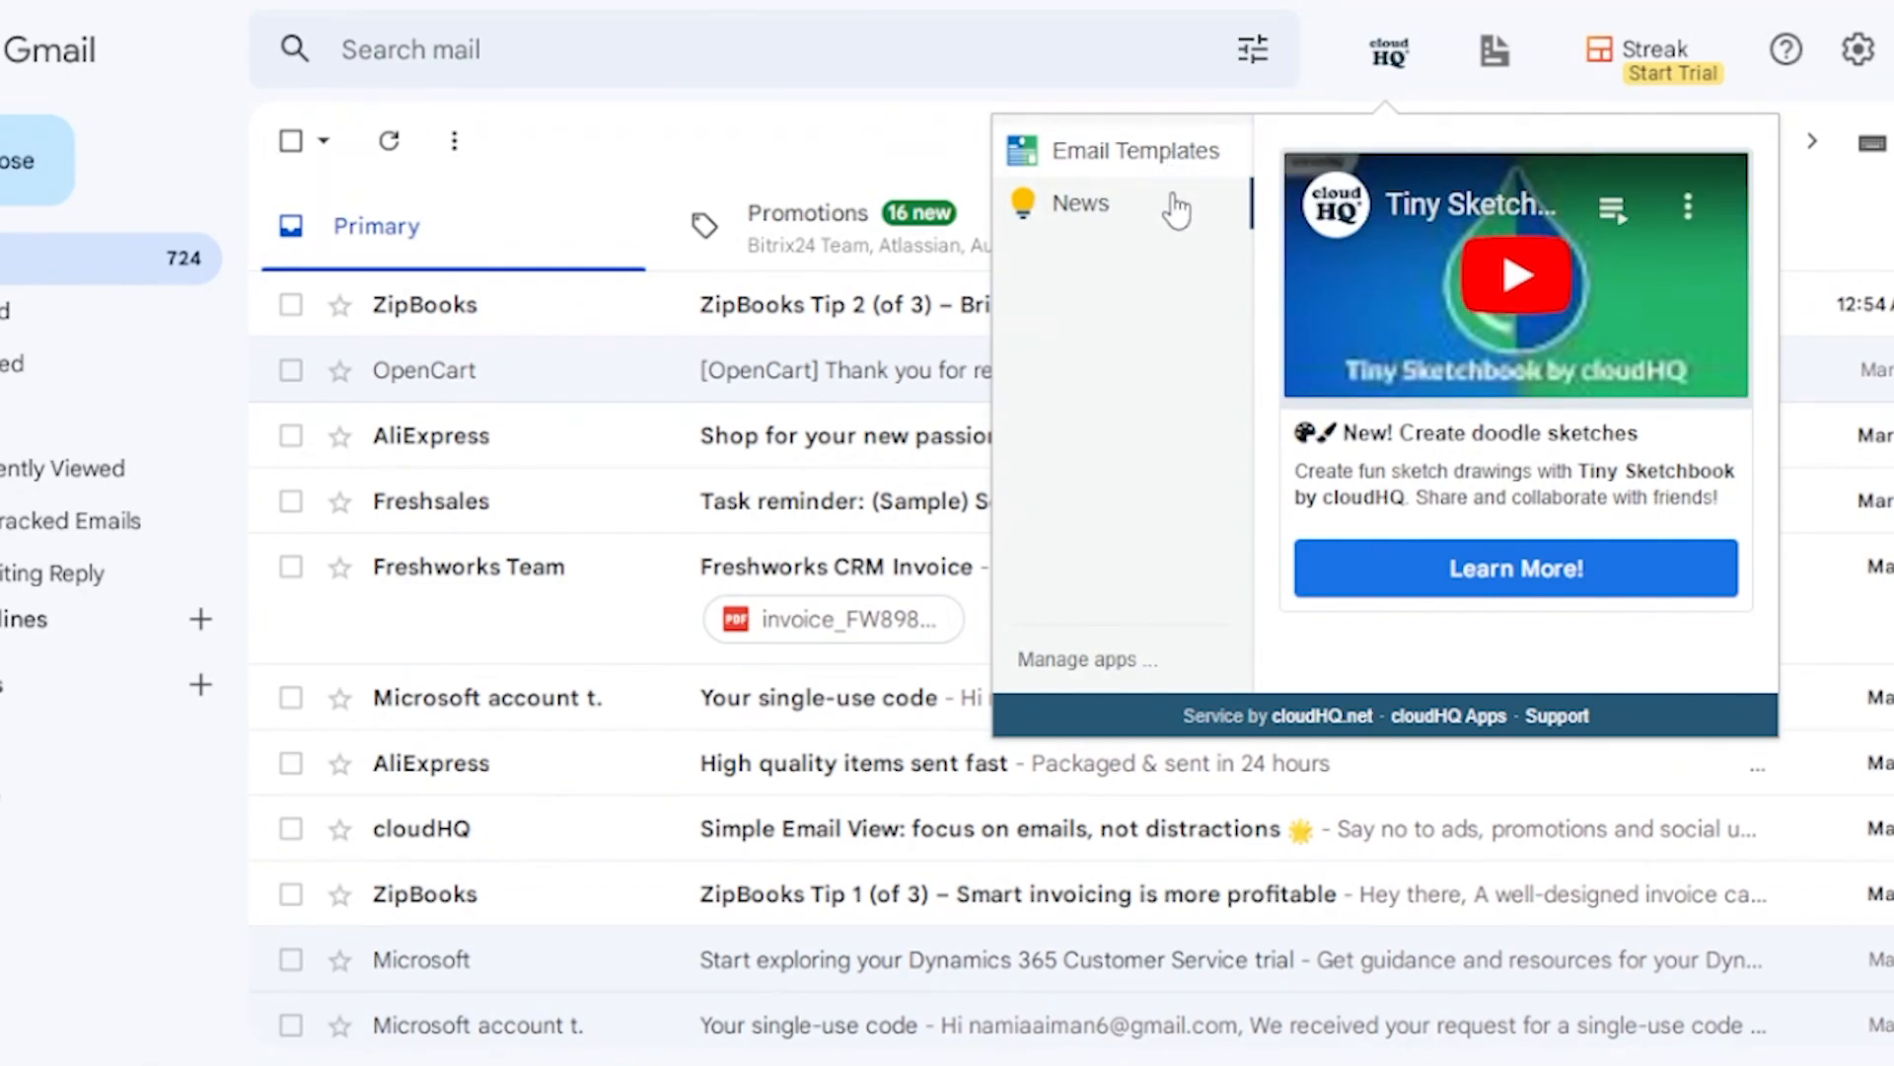
pyautogui.click(1132, 163)
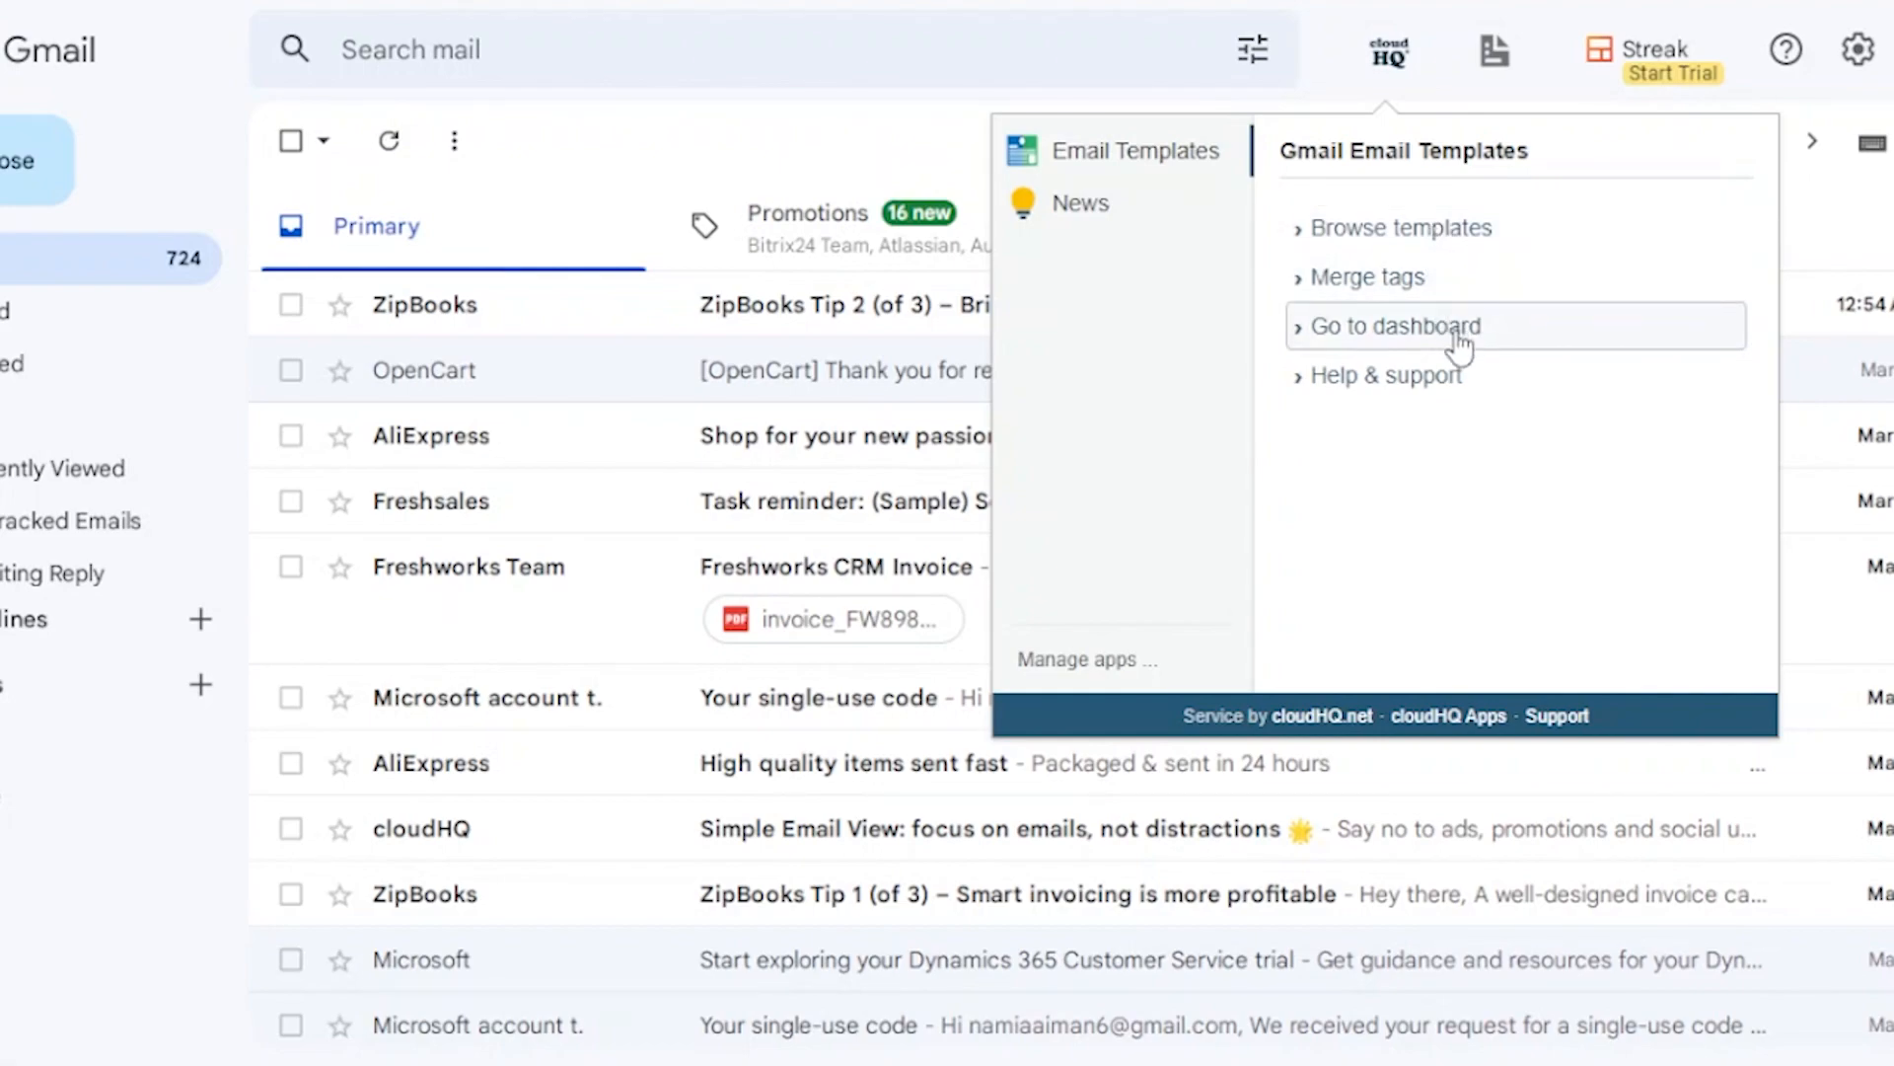
pyautogui.click(1416, 232)
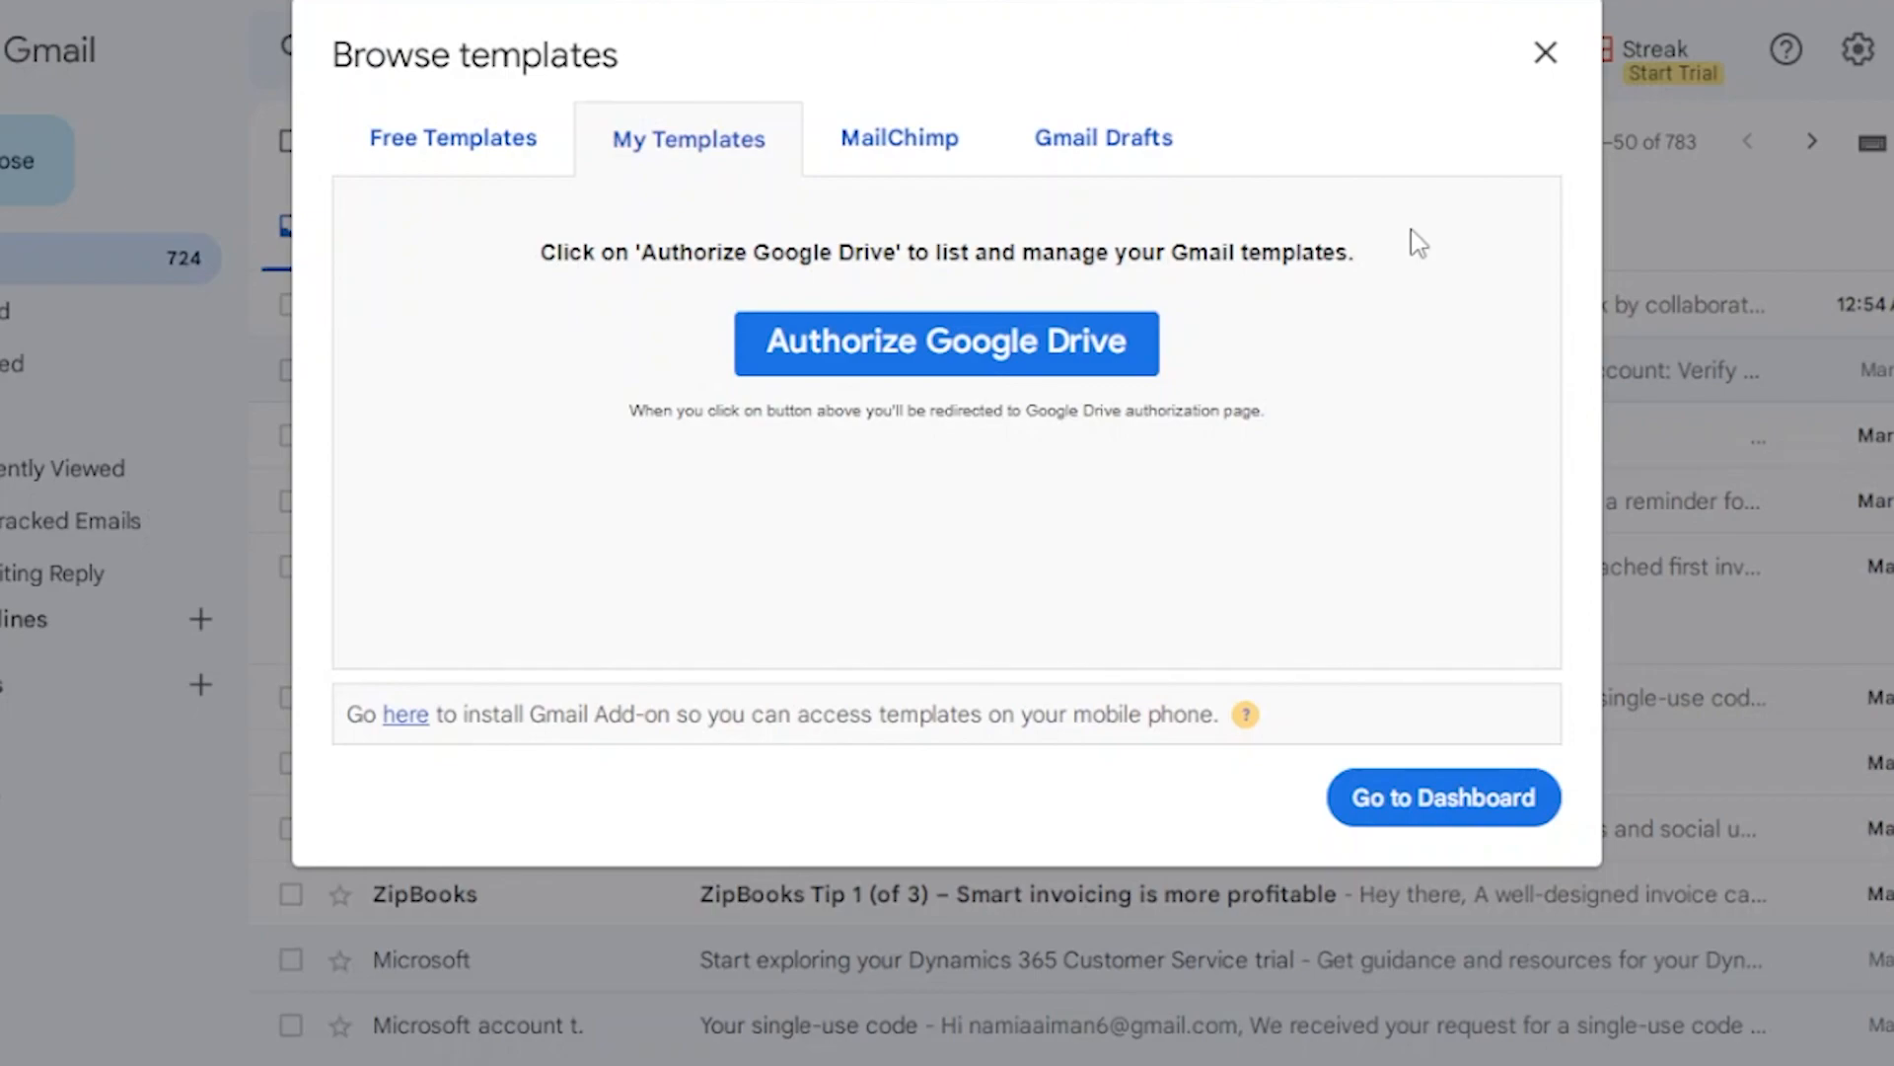
pyautogui.click(480, 154)
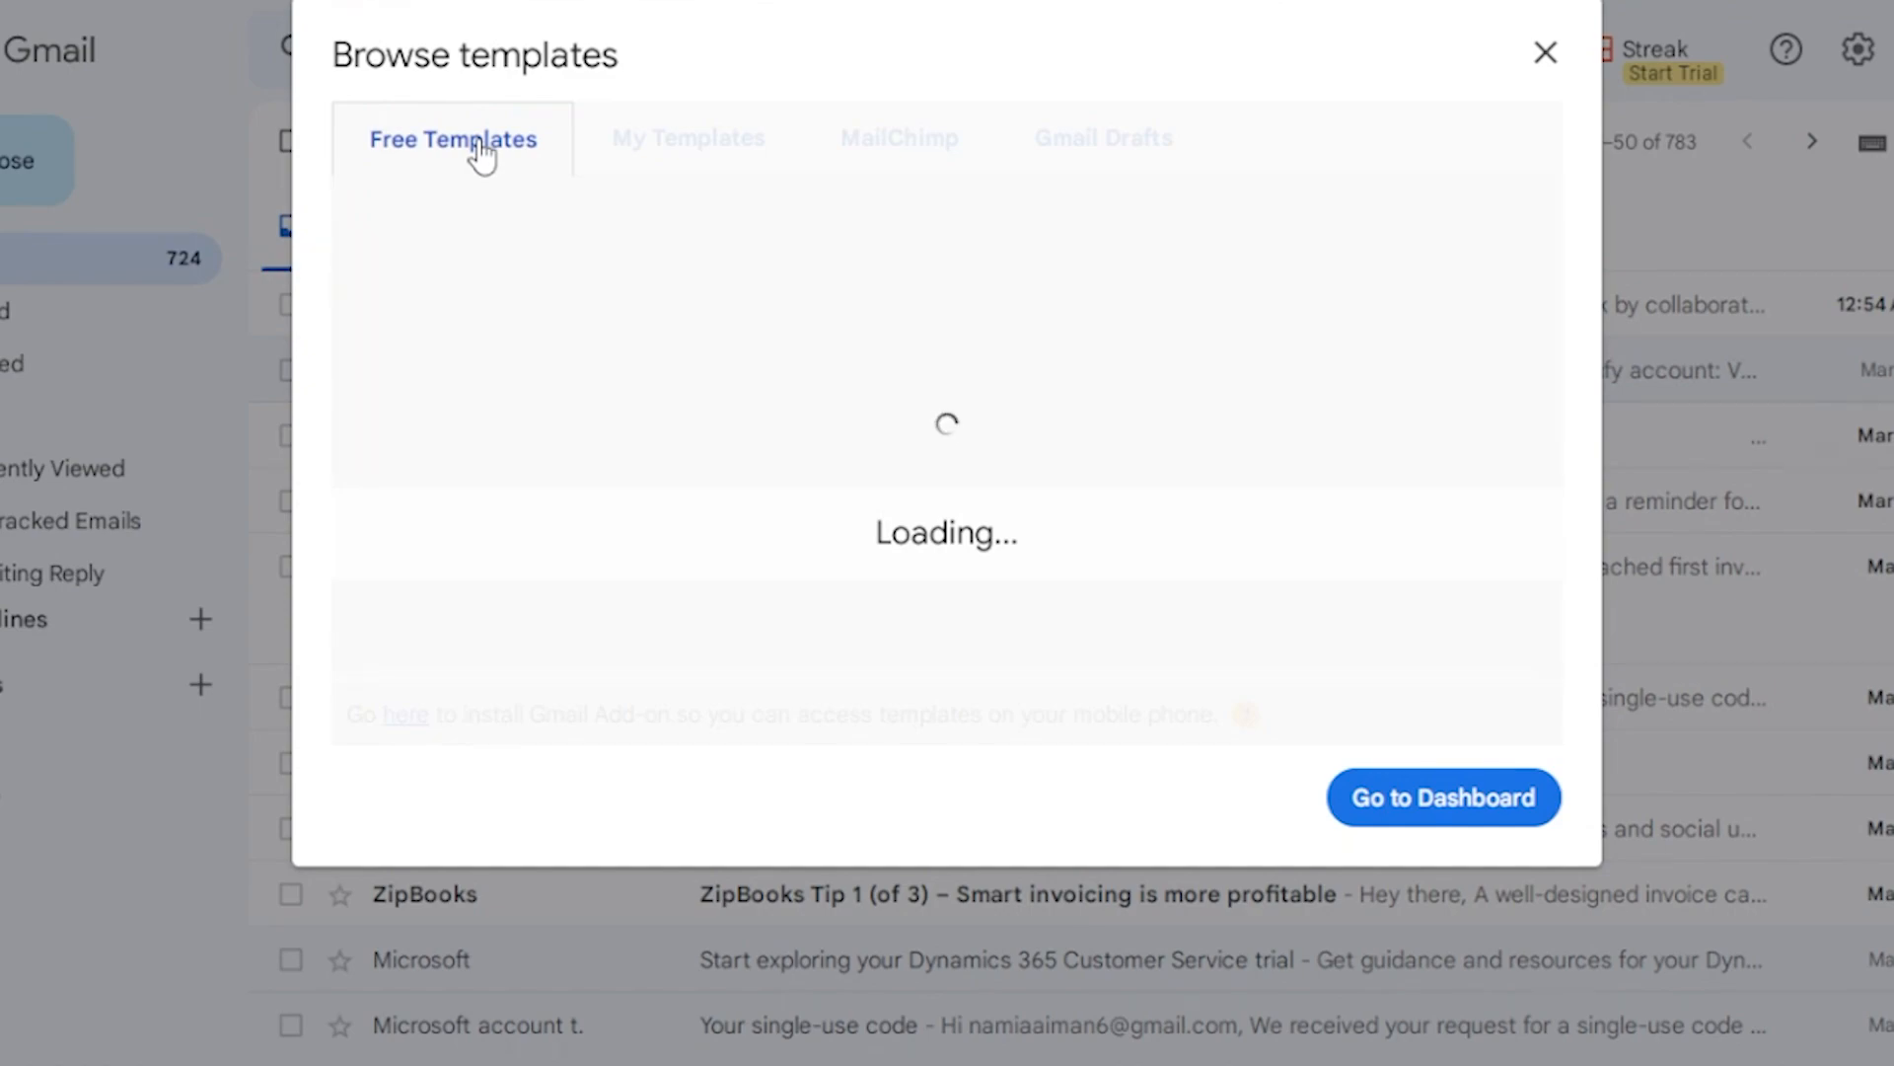
pyautogui.moveTo(999, 367)
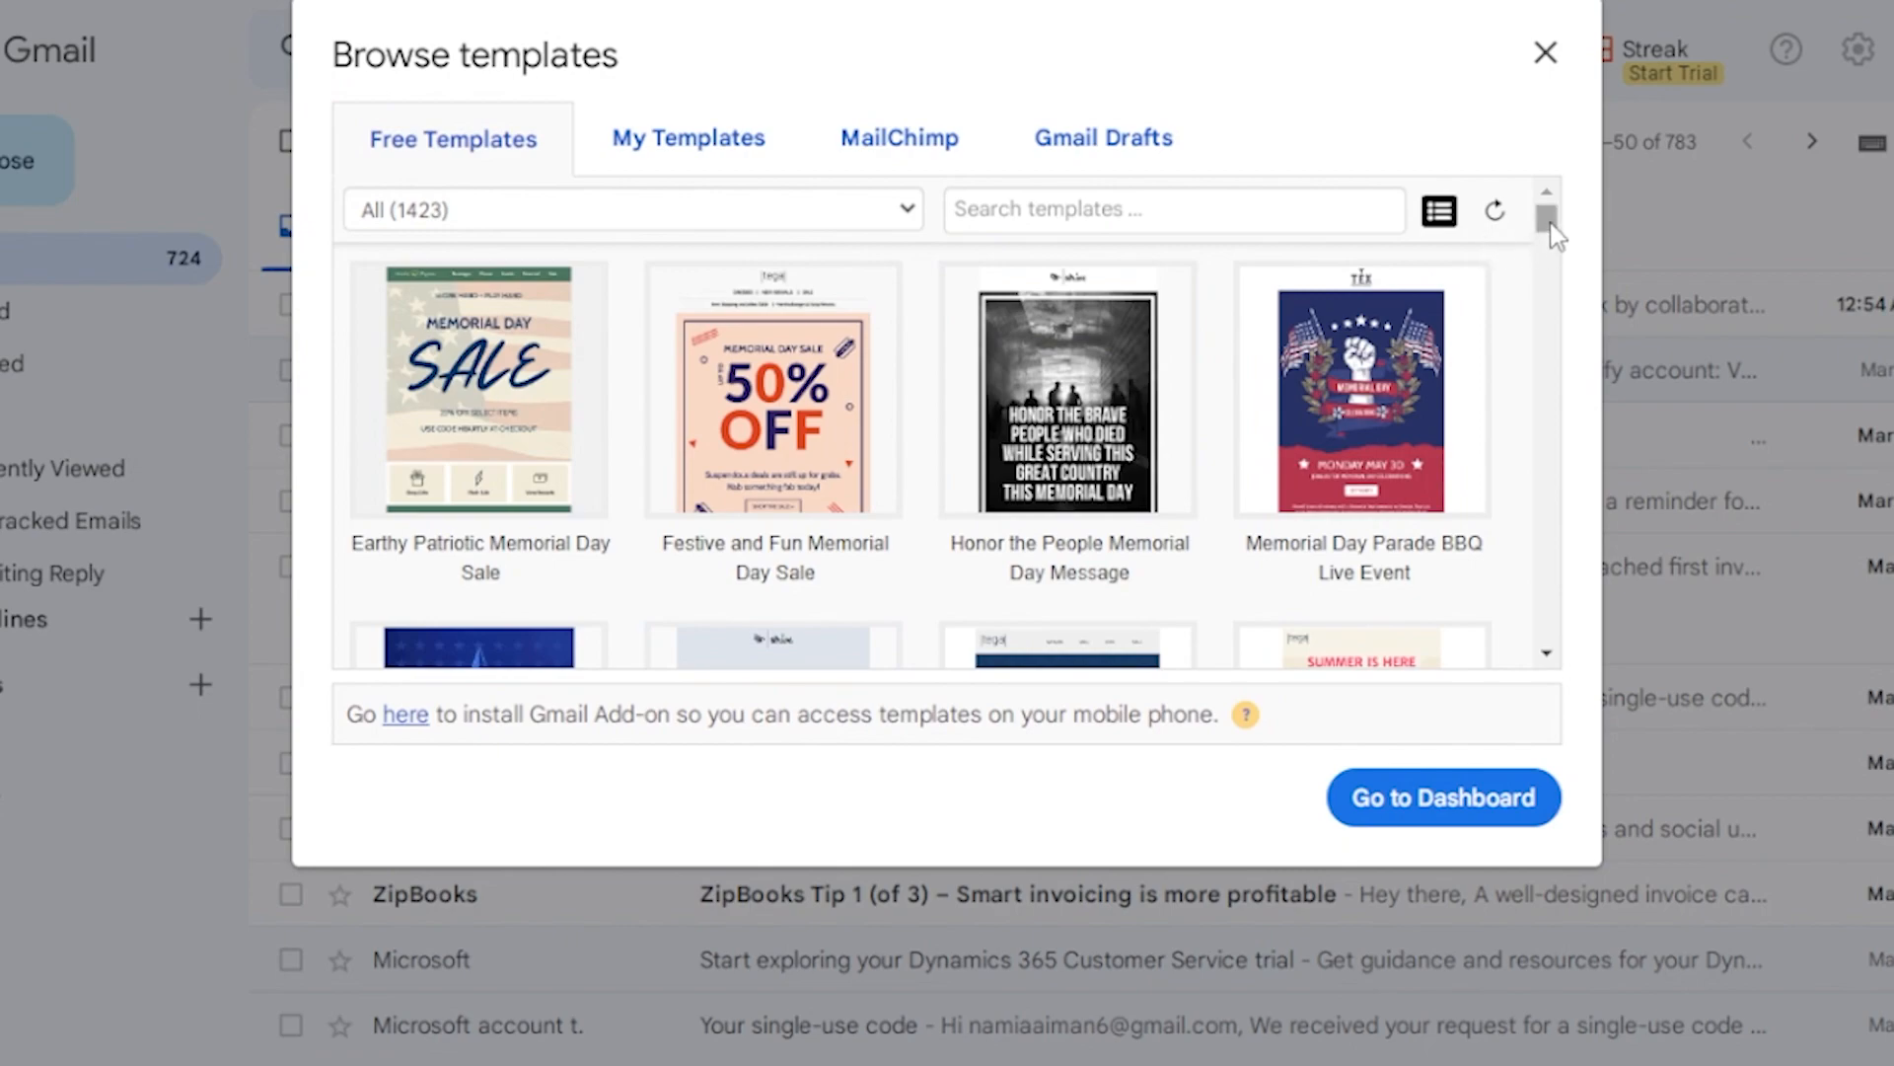
pyautogui.moveTo(469, 455)
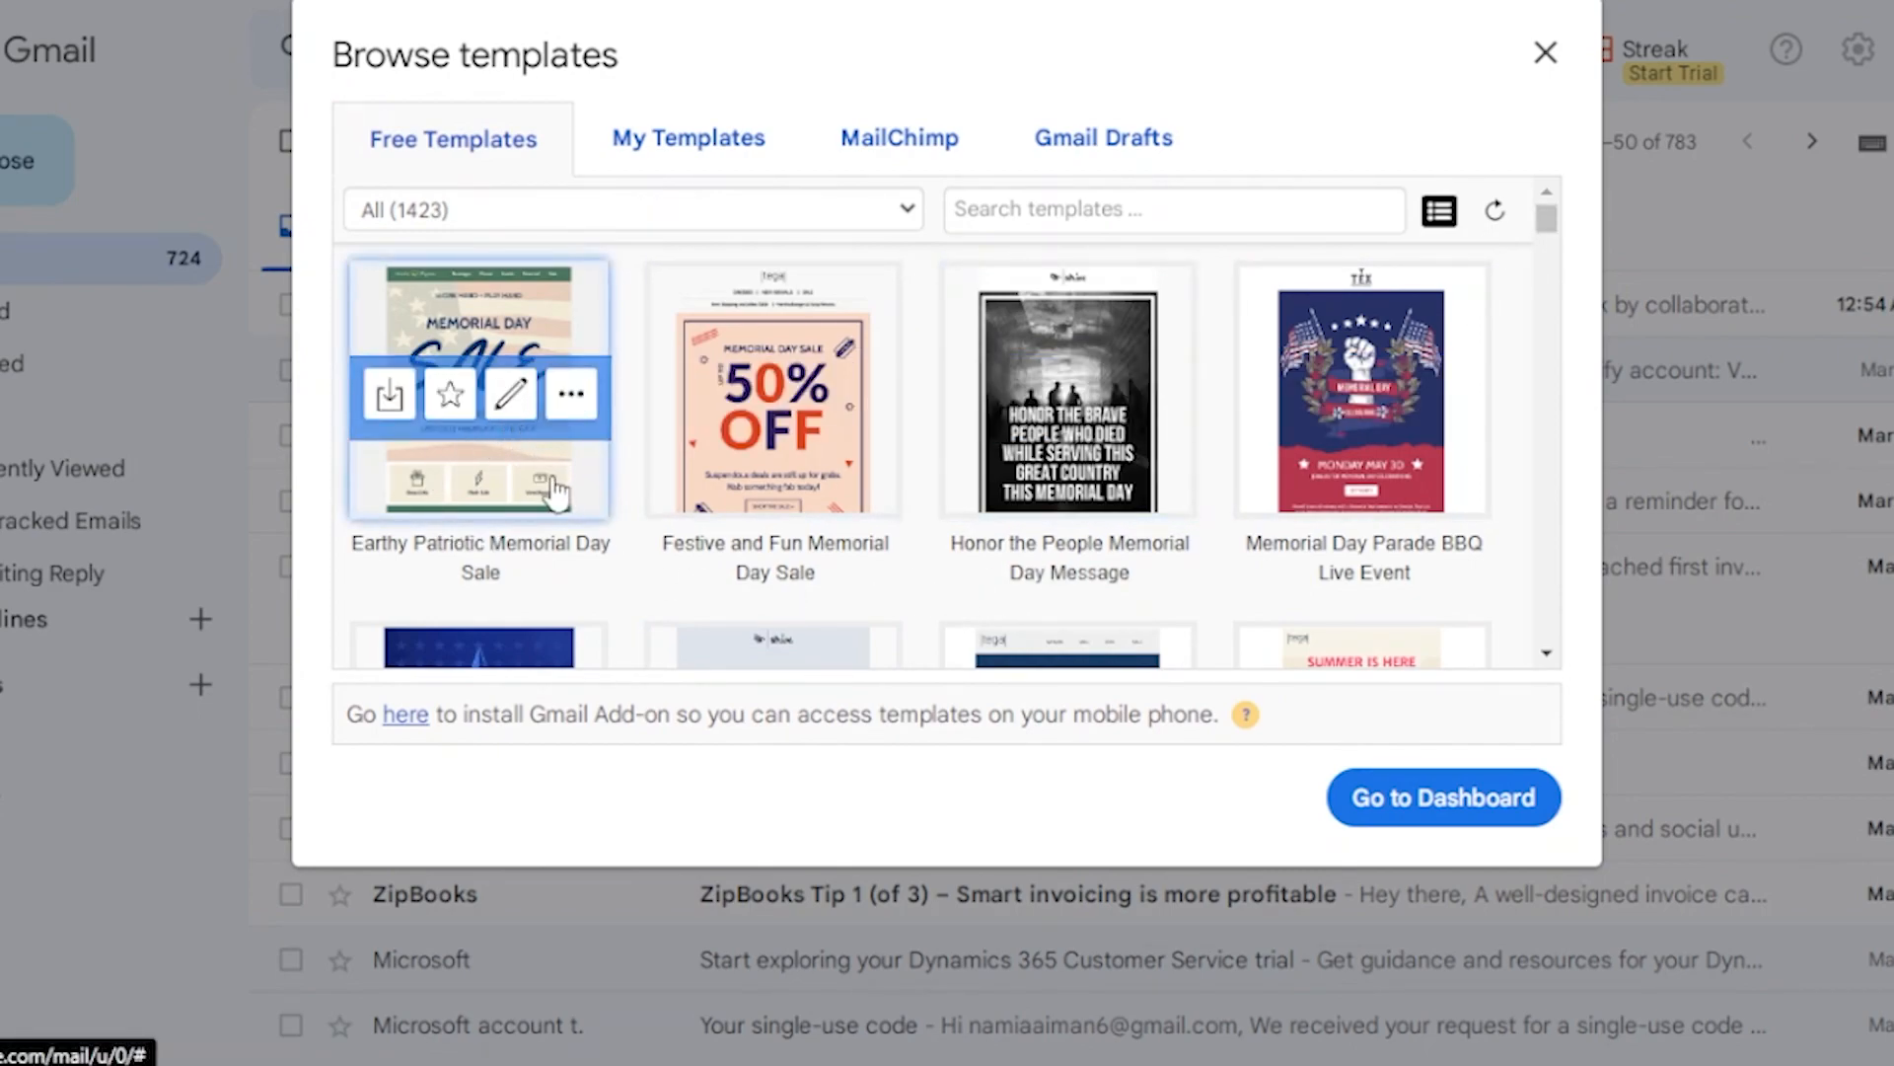
pyautogui.moveTo(790, 484)
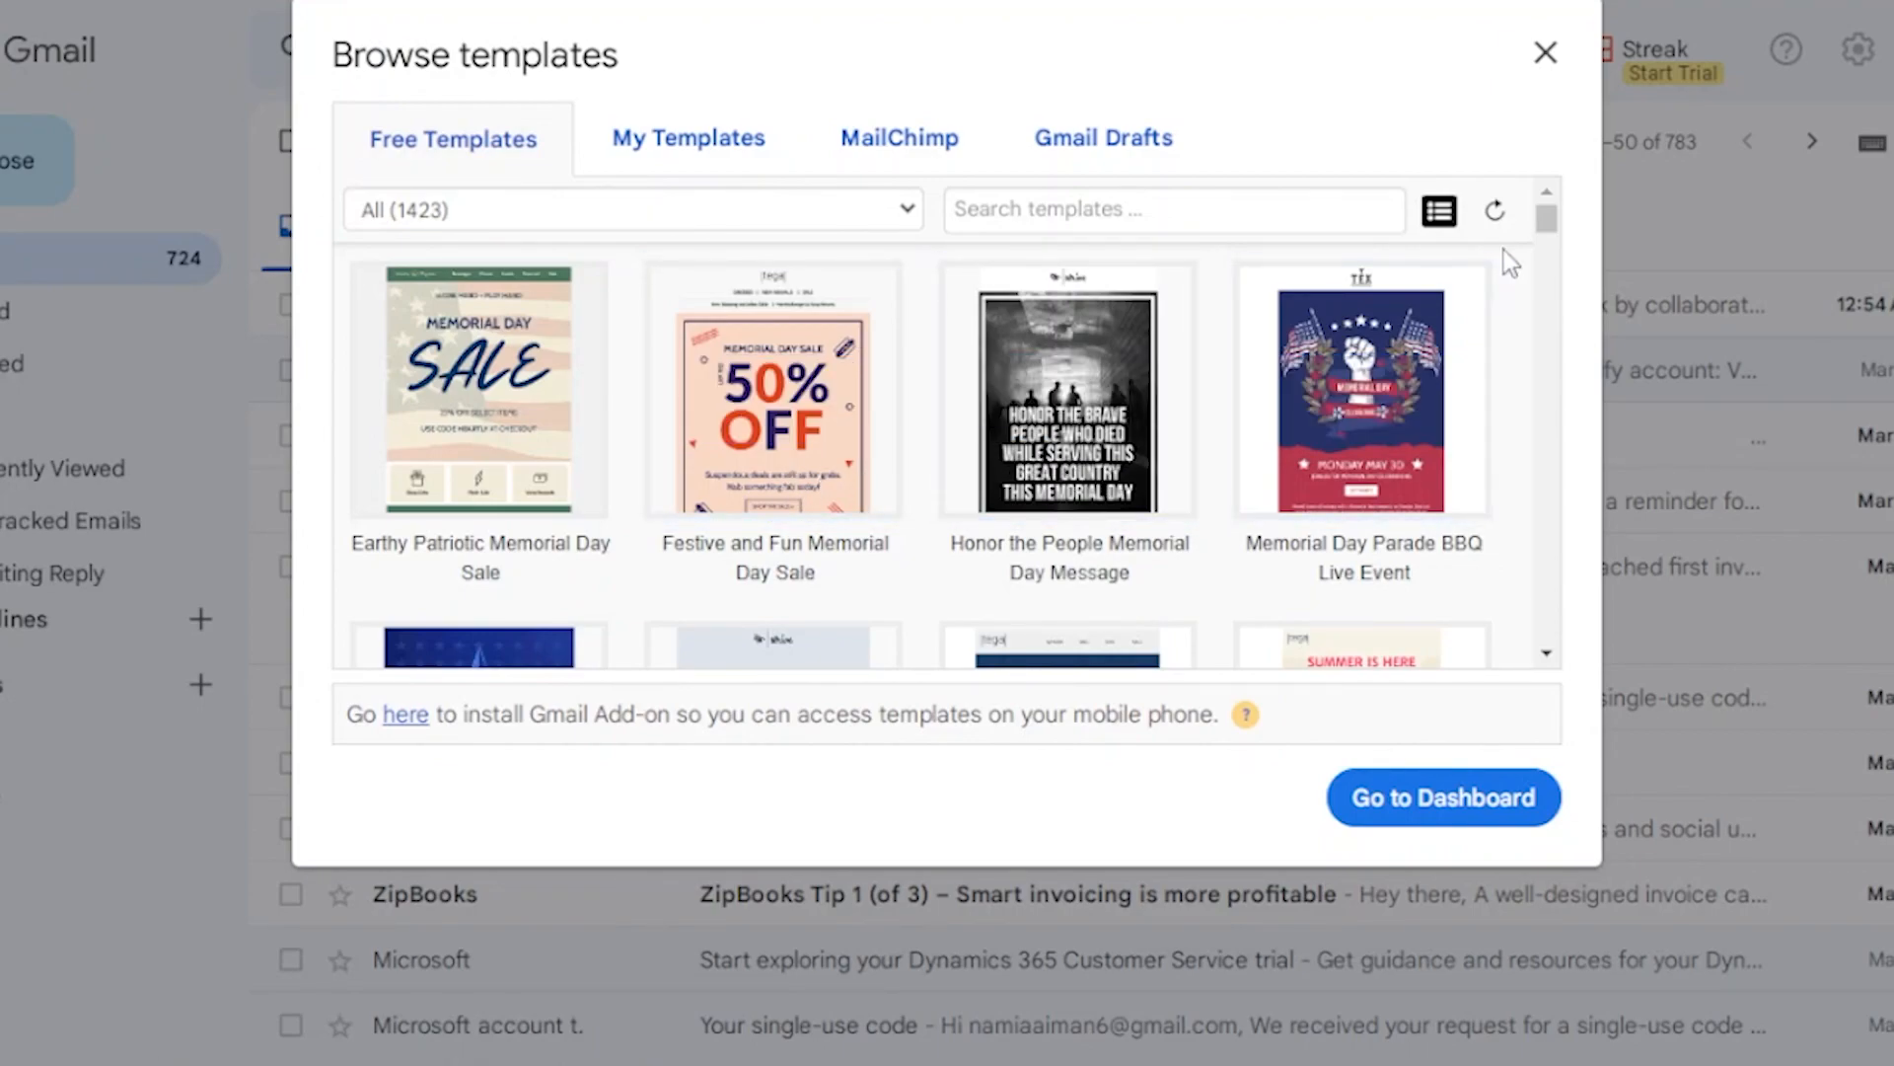
pyautogui.moveTo(1547, 227); pyautogui.dragTo(1542, 230)
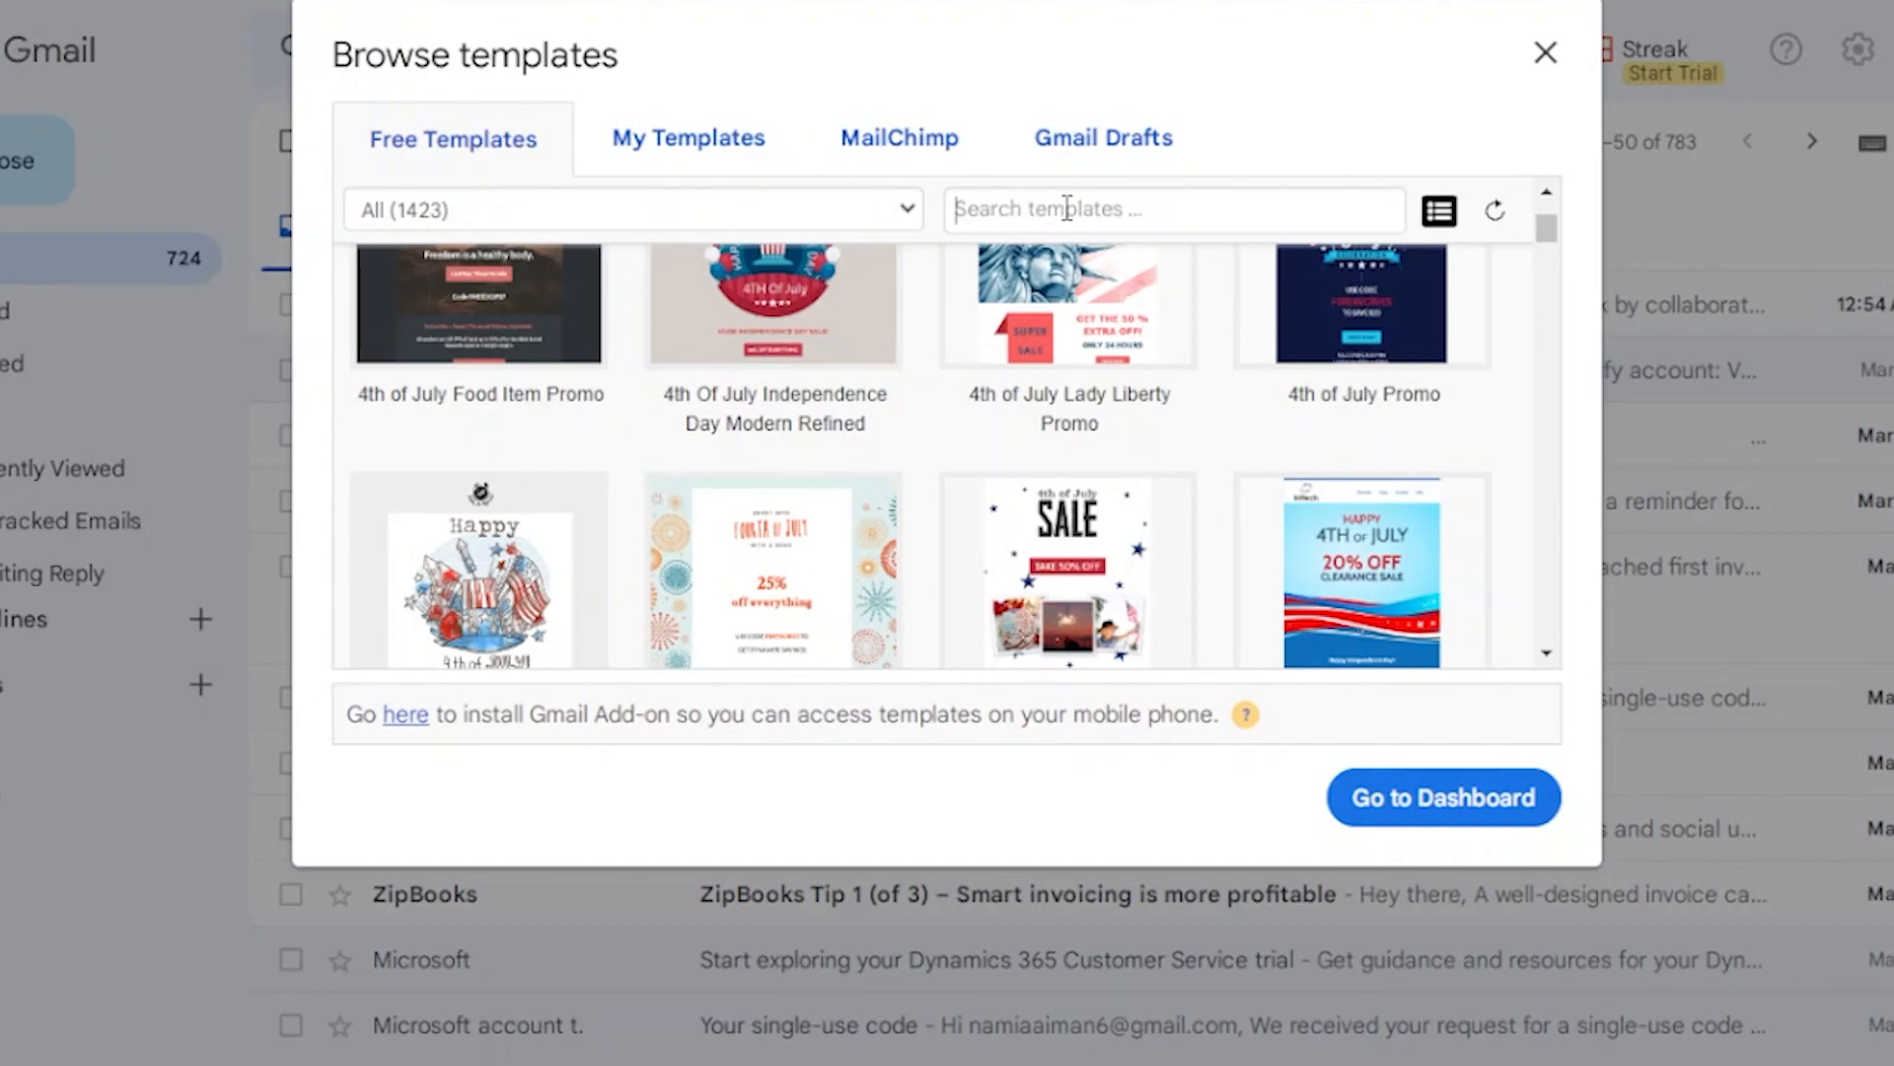
# Try searching the free templates for "50% off", and clear the search
pyautogui.write('50%')
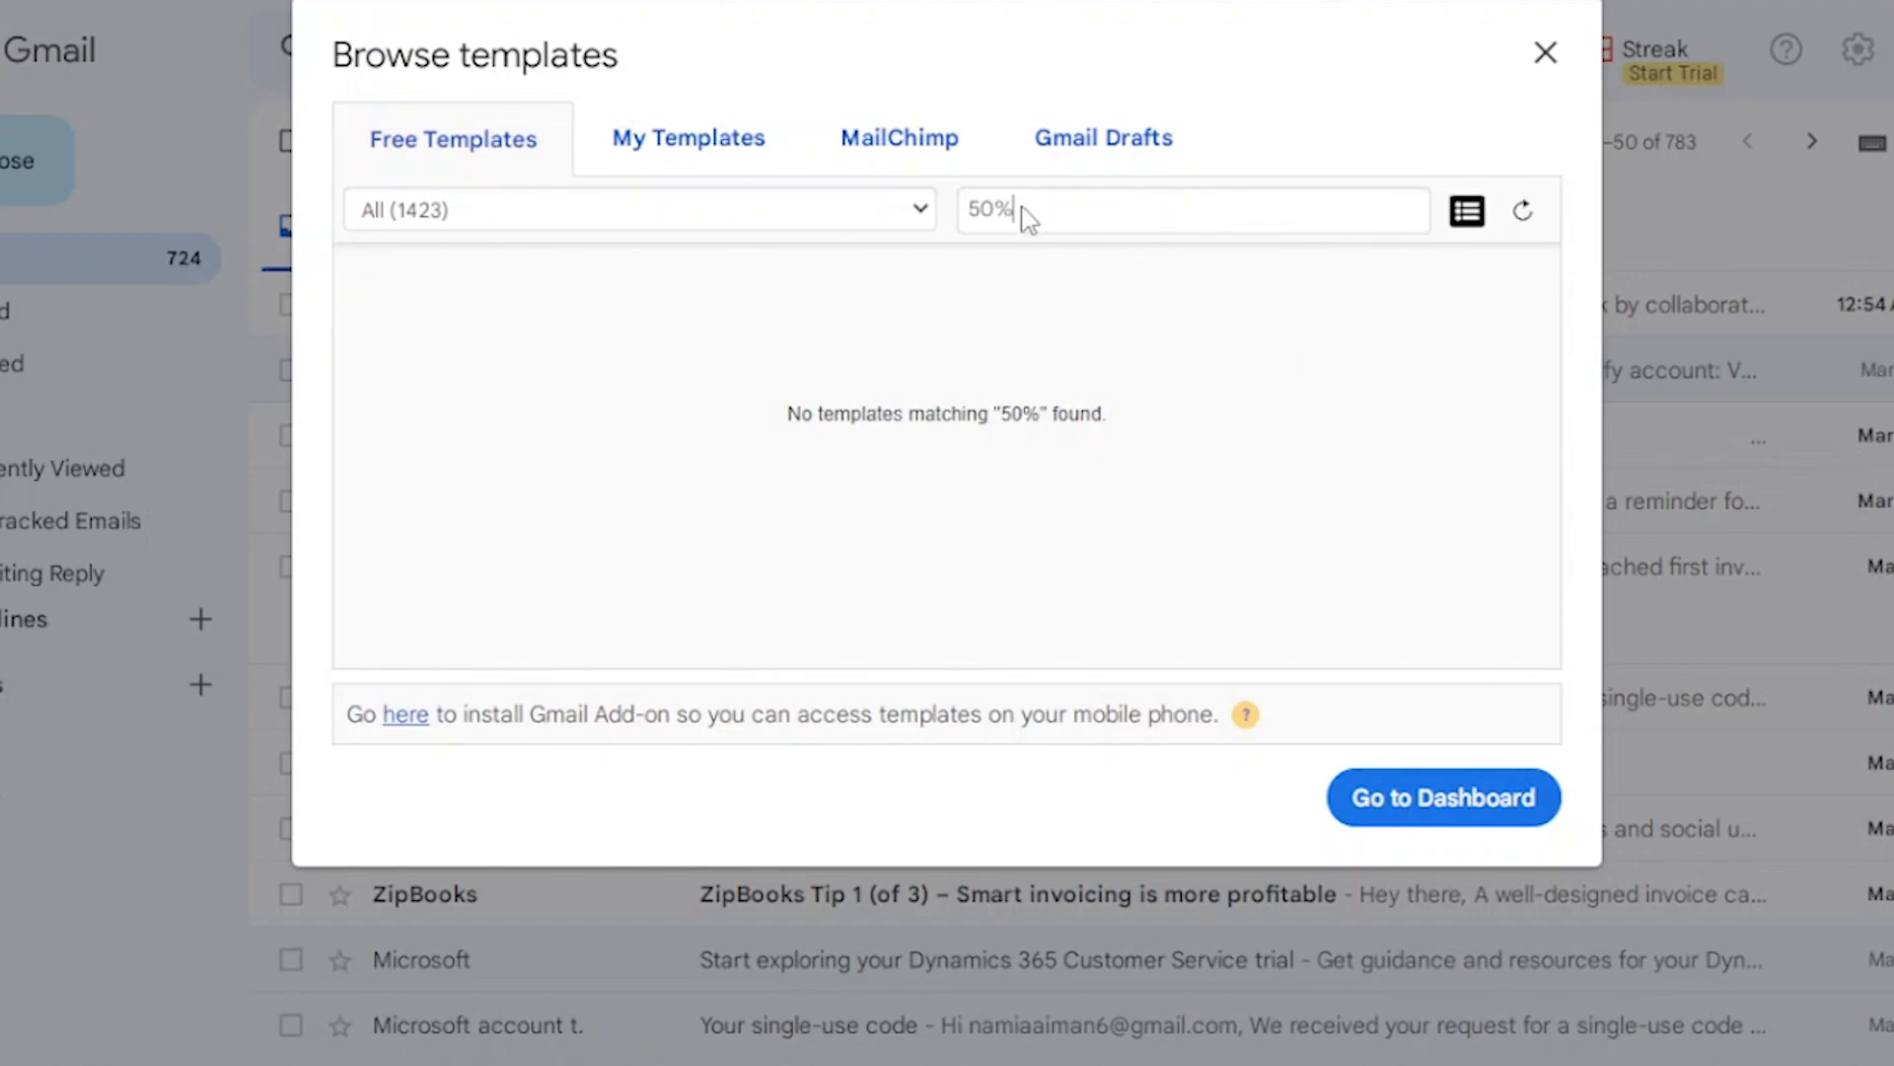
pyautogui.write(' off')
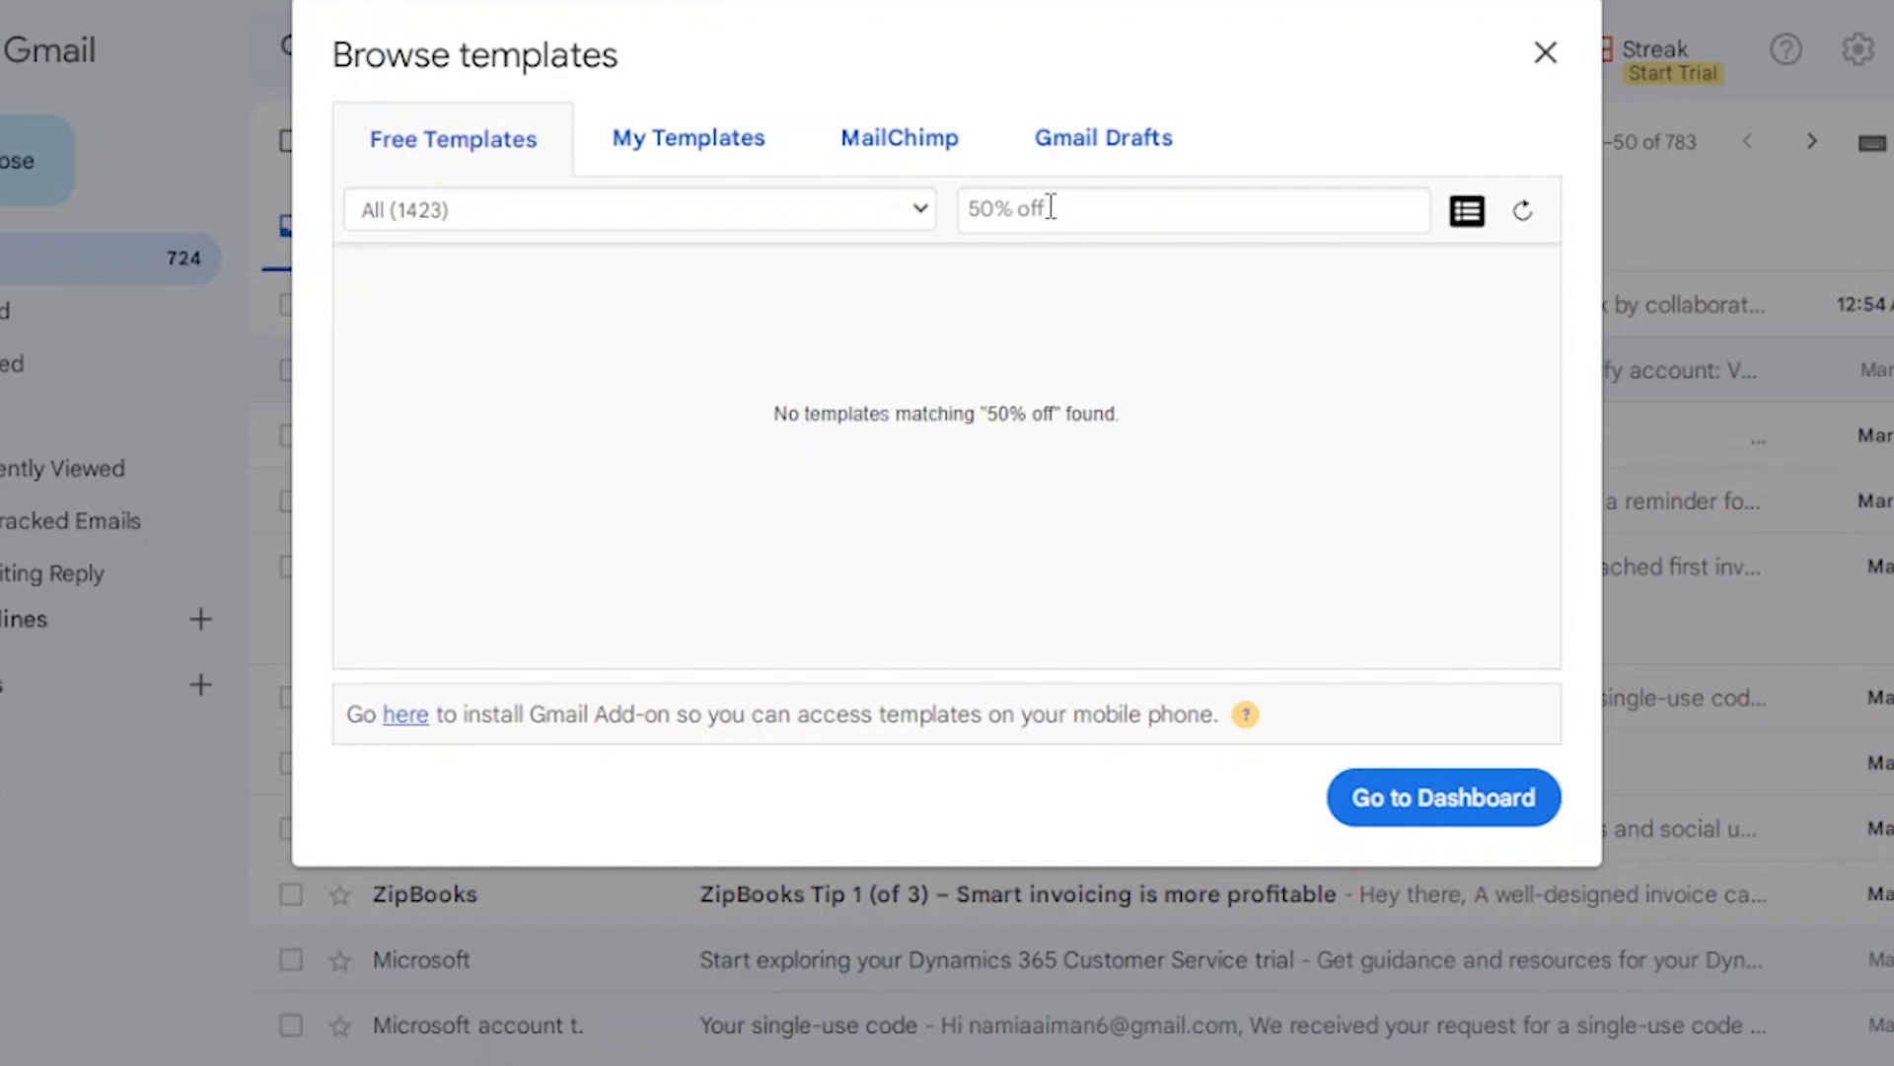
pyautogui.press('BackSpace')
pyautogui.press('BackSpace')
pyautogui.press('BackSpace')
pyautogui.press('BackSpace')
pyautogui.press('BackSpace')
pyautogui.press('BackSpace')
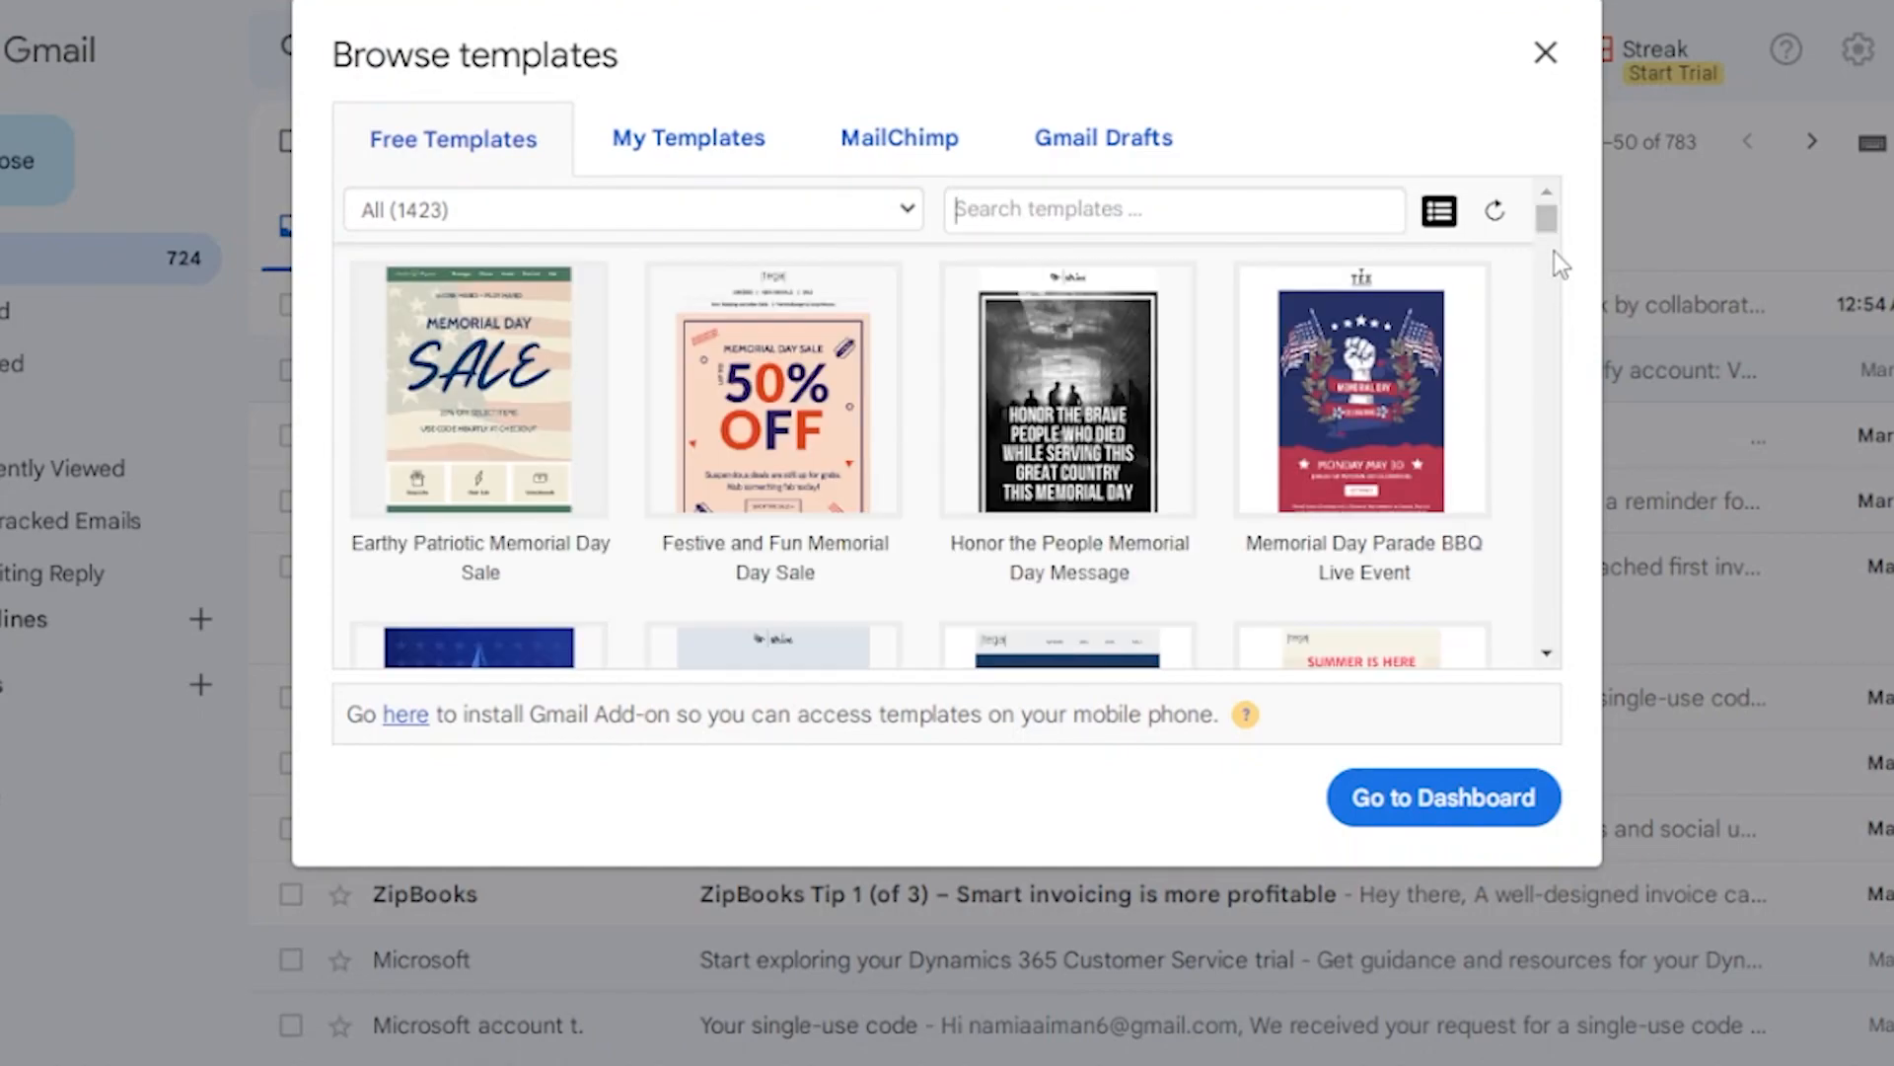
# Open the free template Memorial Day Sale 2 for editing
pyautogui.moveTo(839, 394)
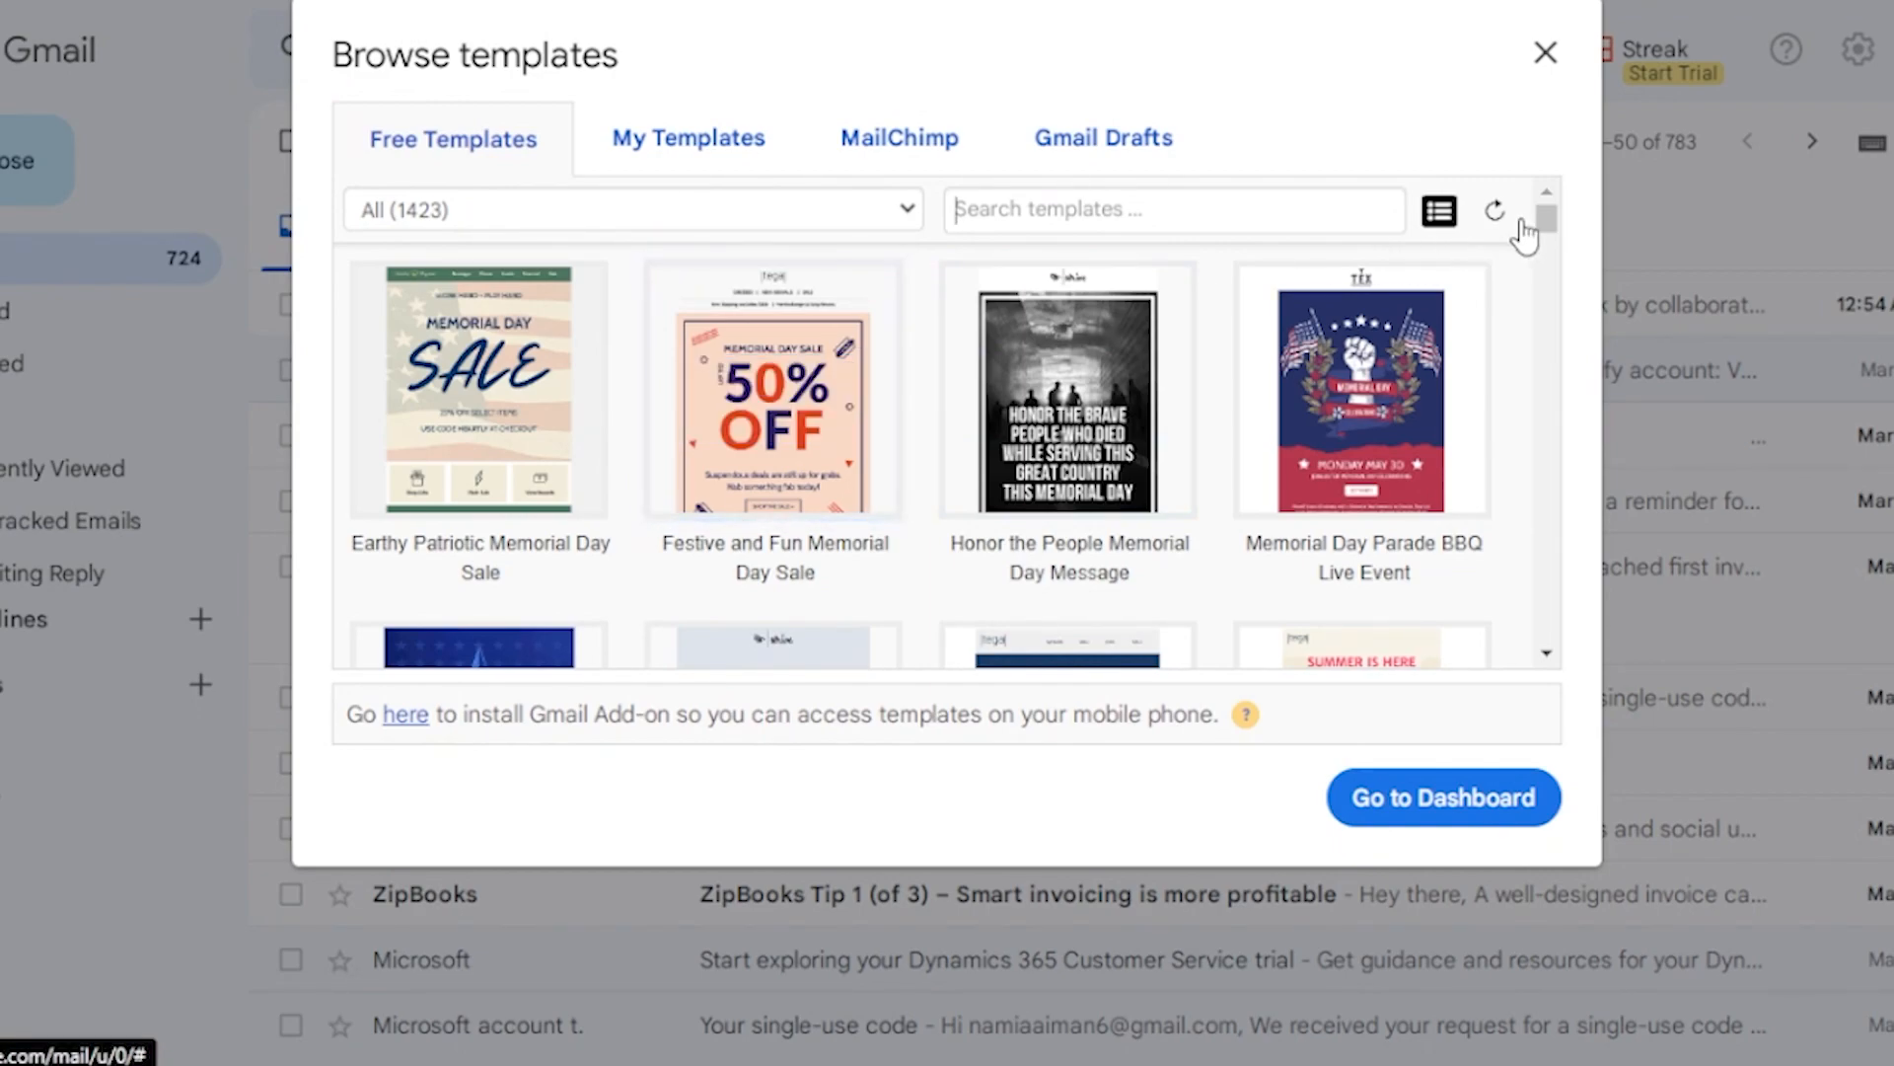
pyautogui.moveTo(1546, 218); pyautogui.dragTo(1546, 218)
pyautogui.moveTo(1399, 306)
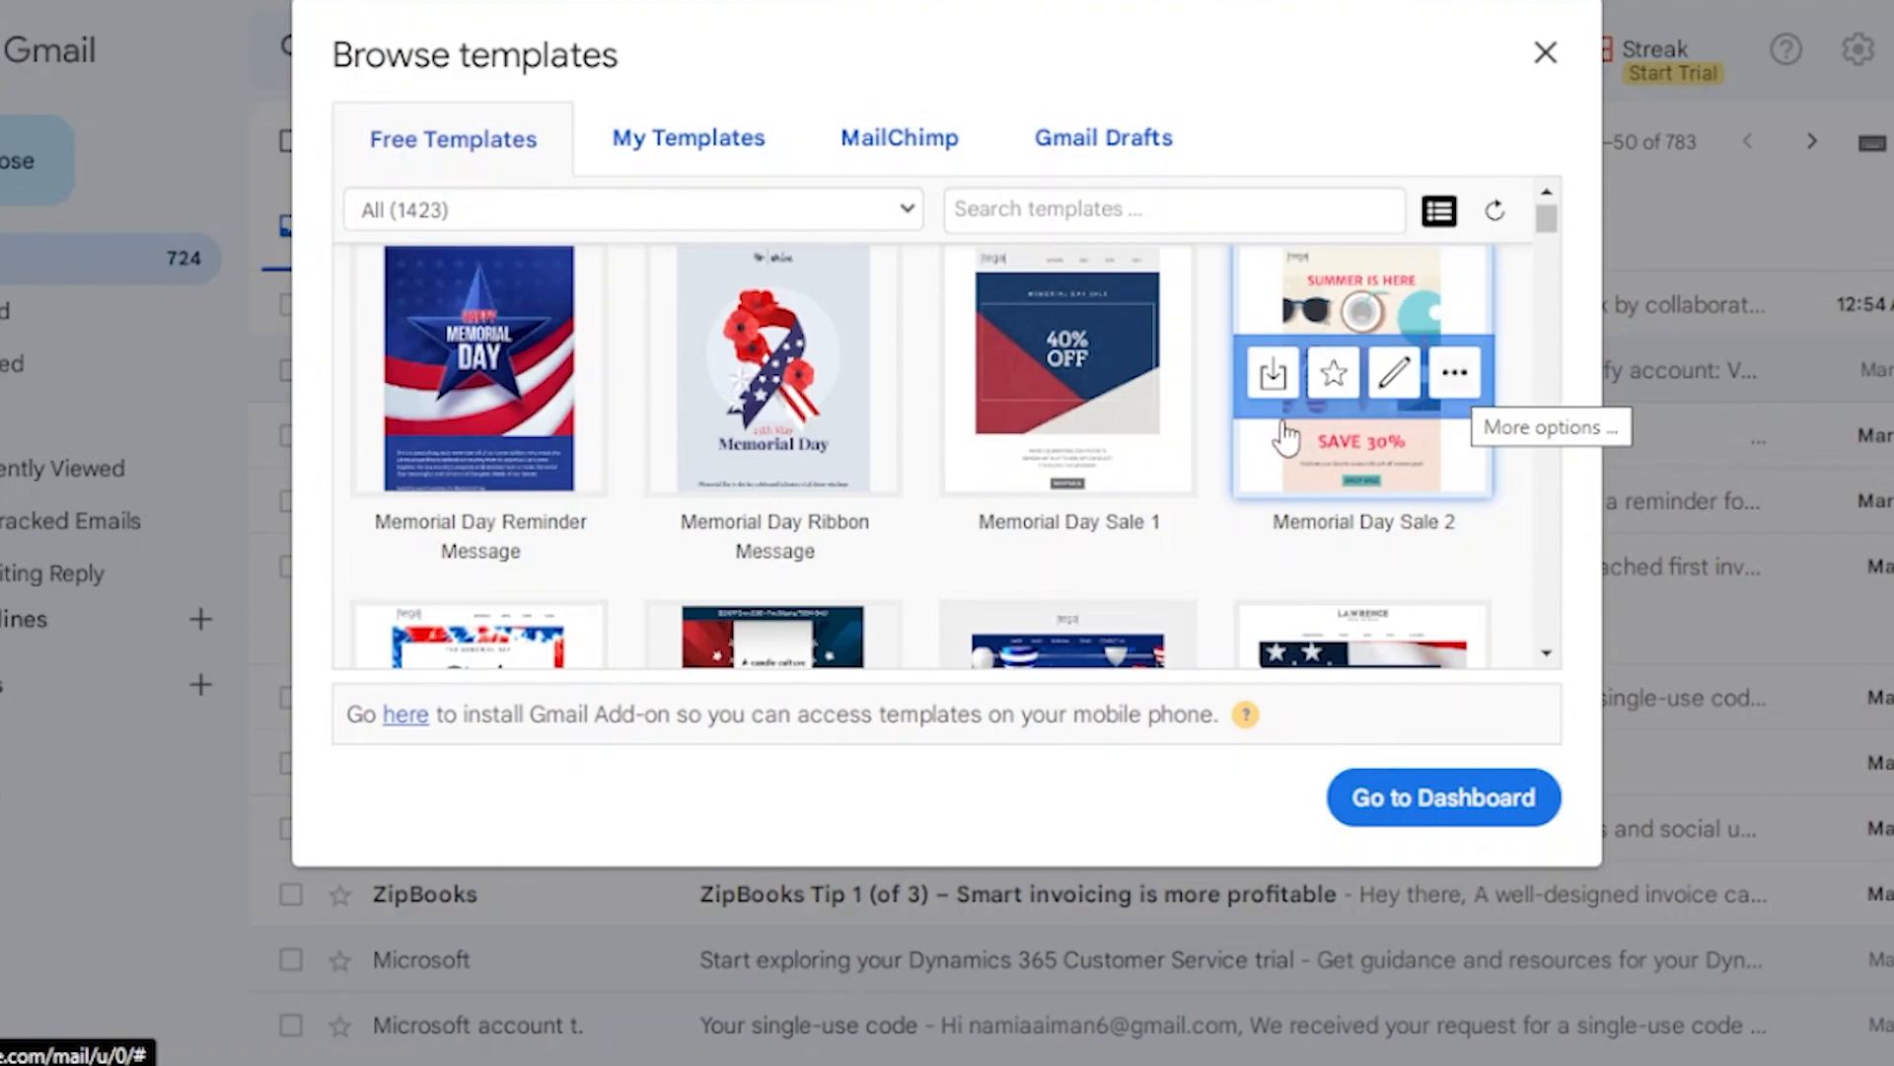
pyautogui.click(1392, 379)
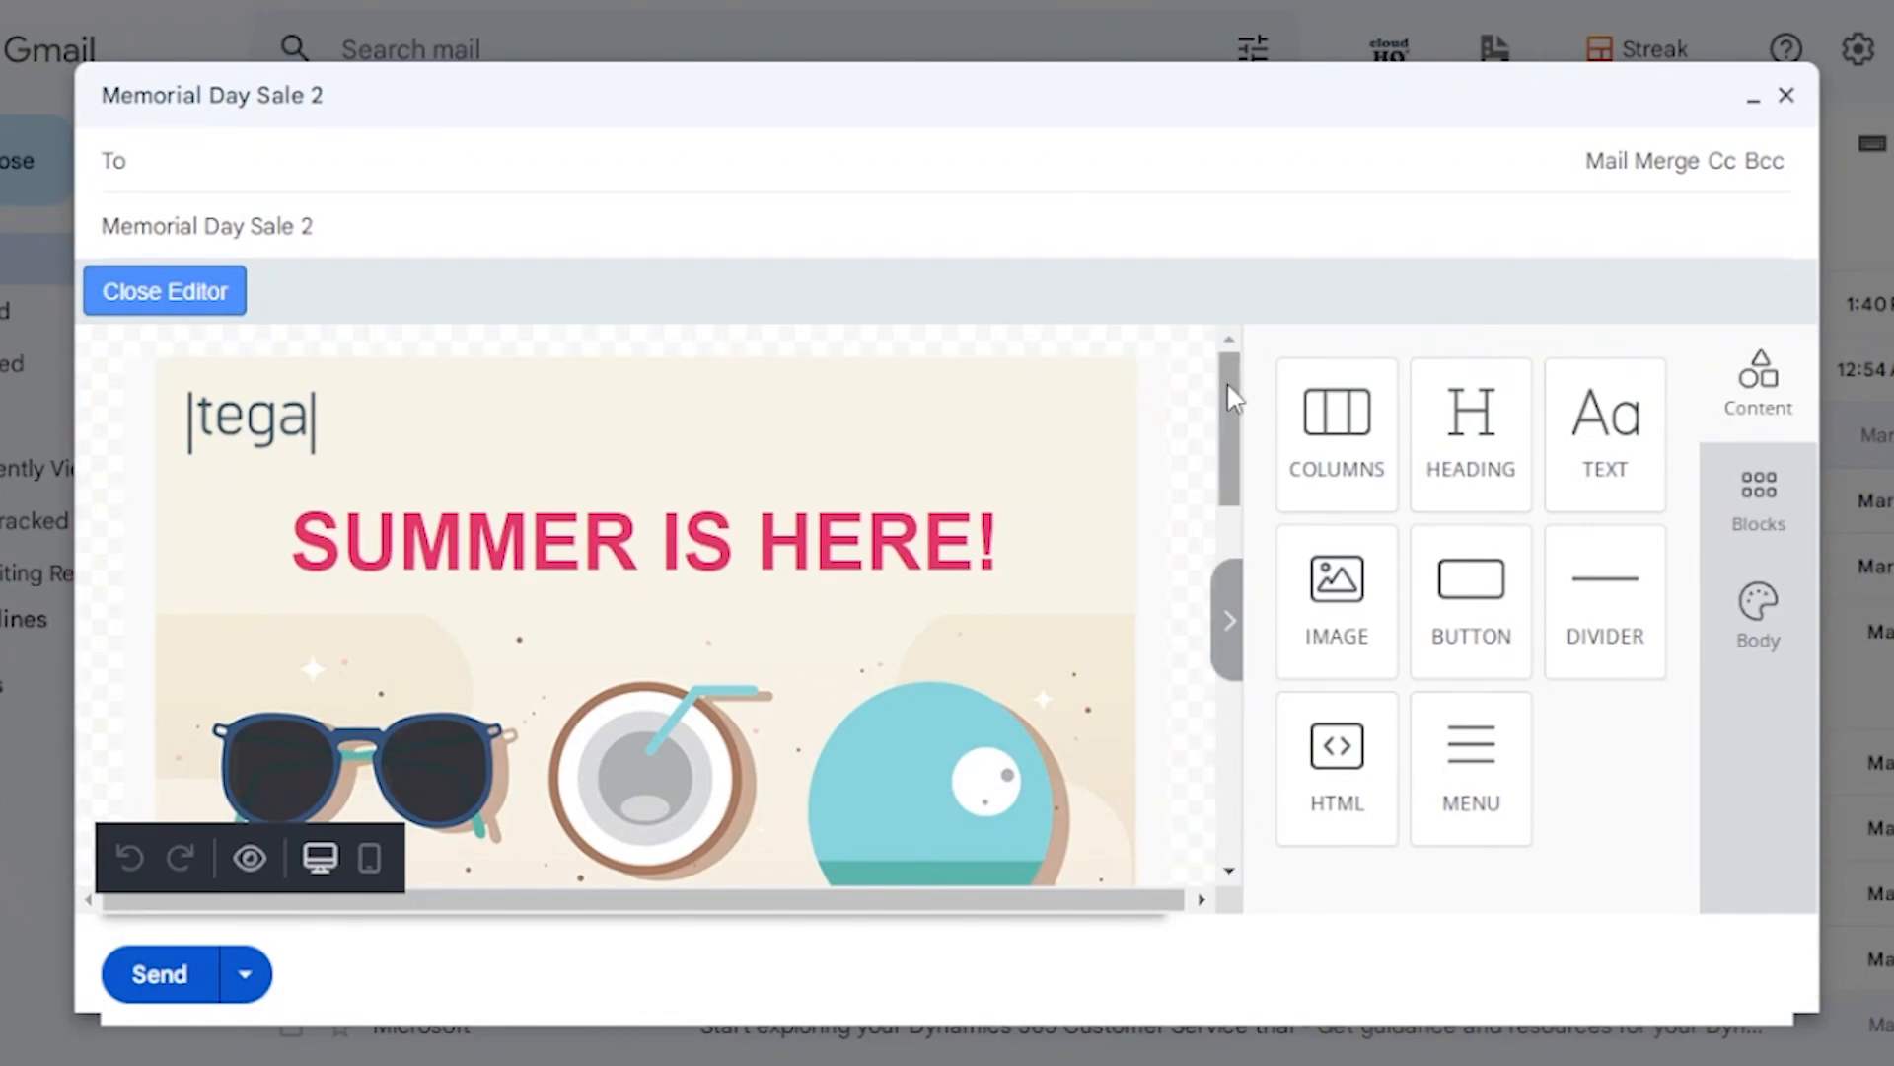
# Examine the template, the available block layouts and the general body settings, and return to the content elements
pyautogui.moveTo(1232, 442); pyautogui.dragTo(1233, 363)
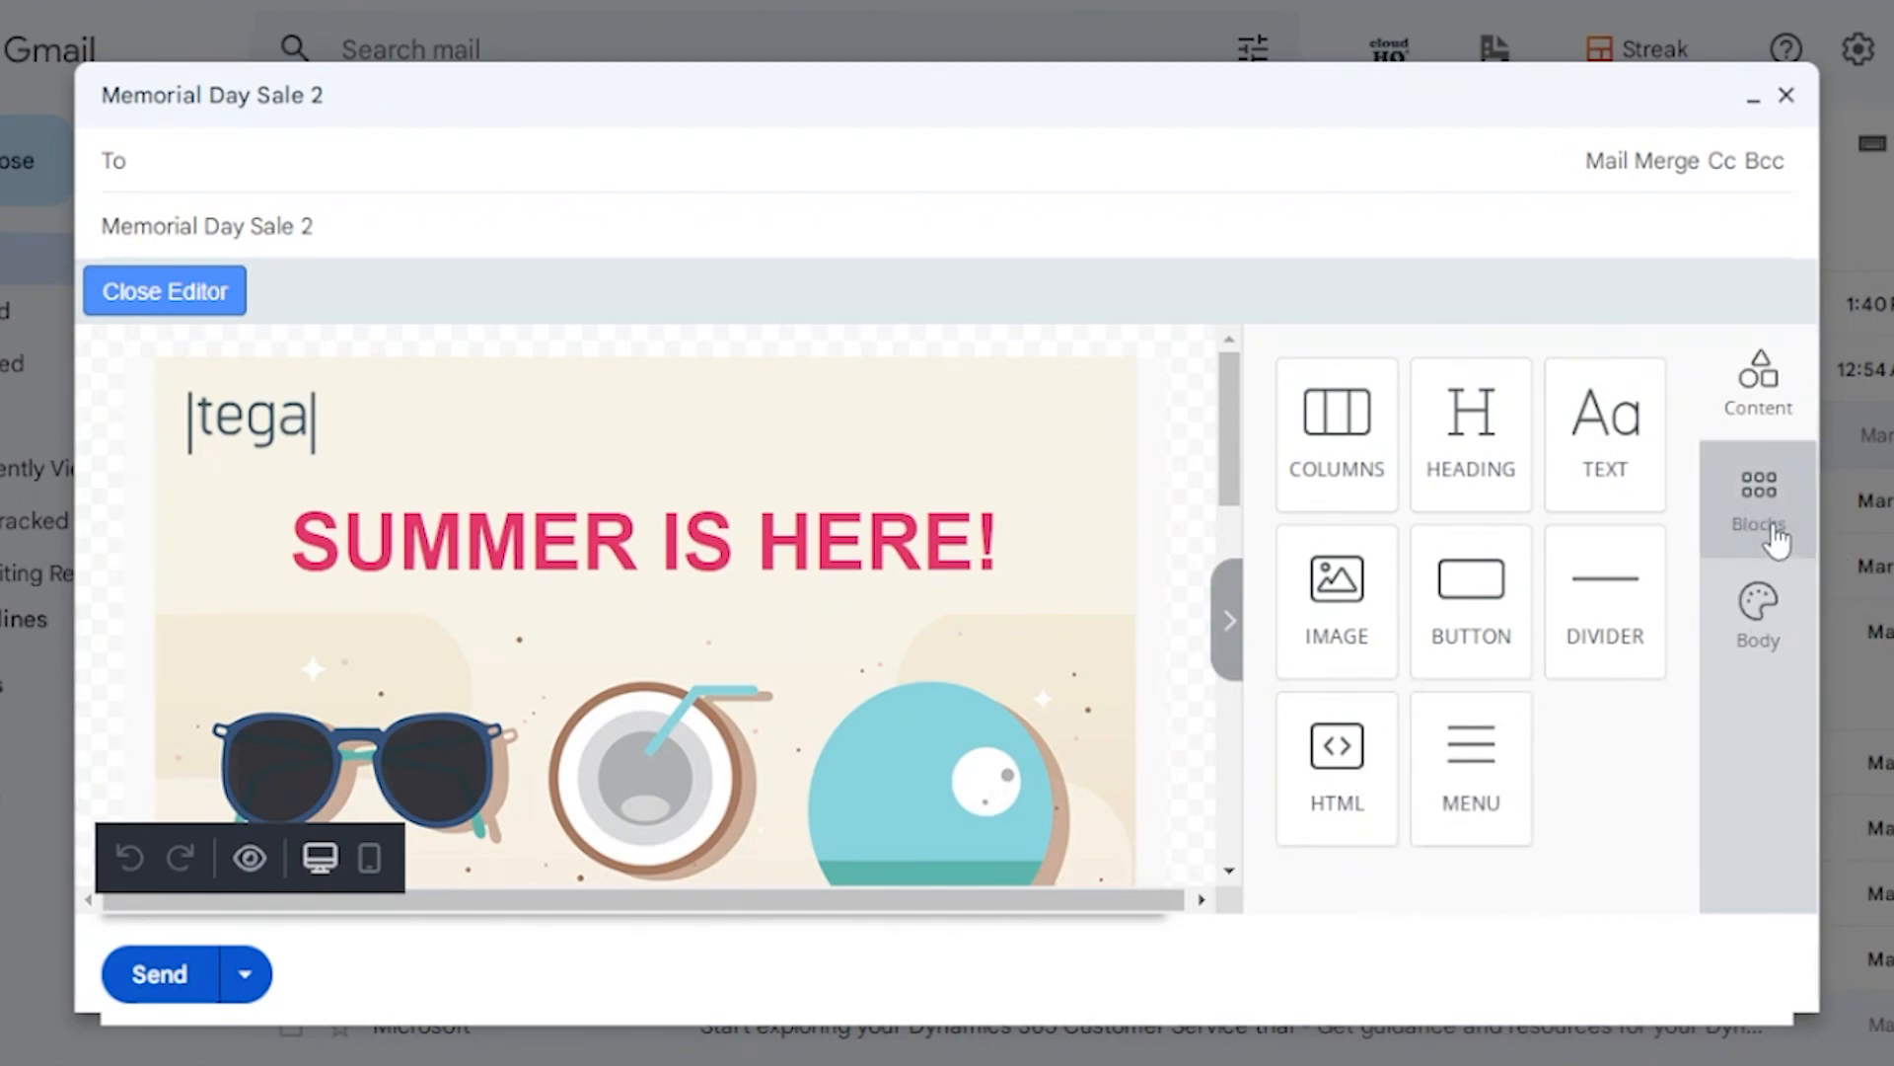
pyautogui.click(1759, 491)
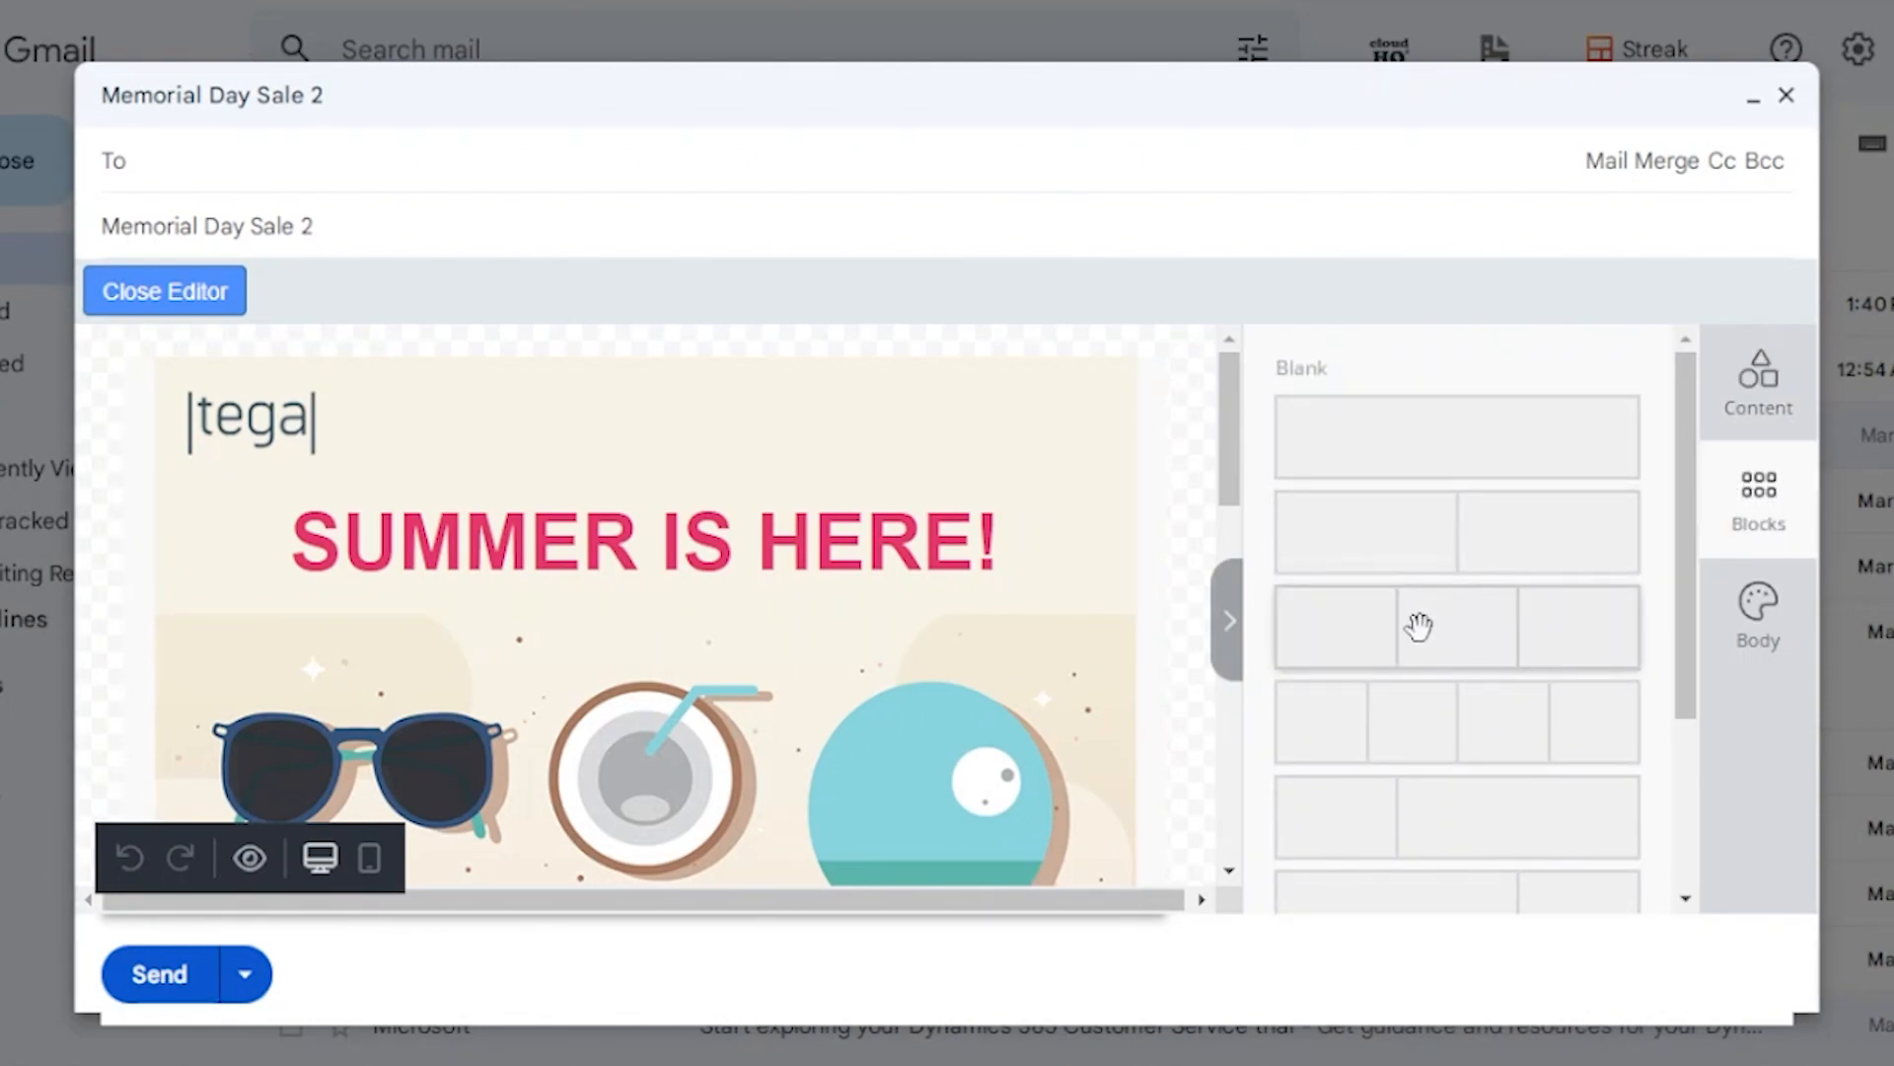
pyautogui.moveTo(1689, 587); pyautogui.dragTo(1690, 651)
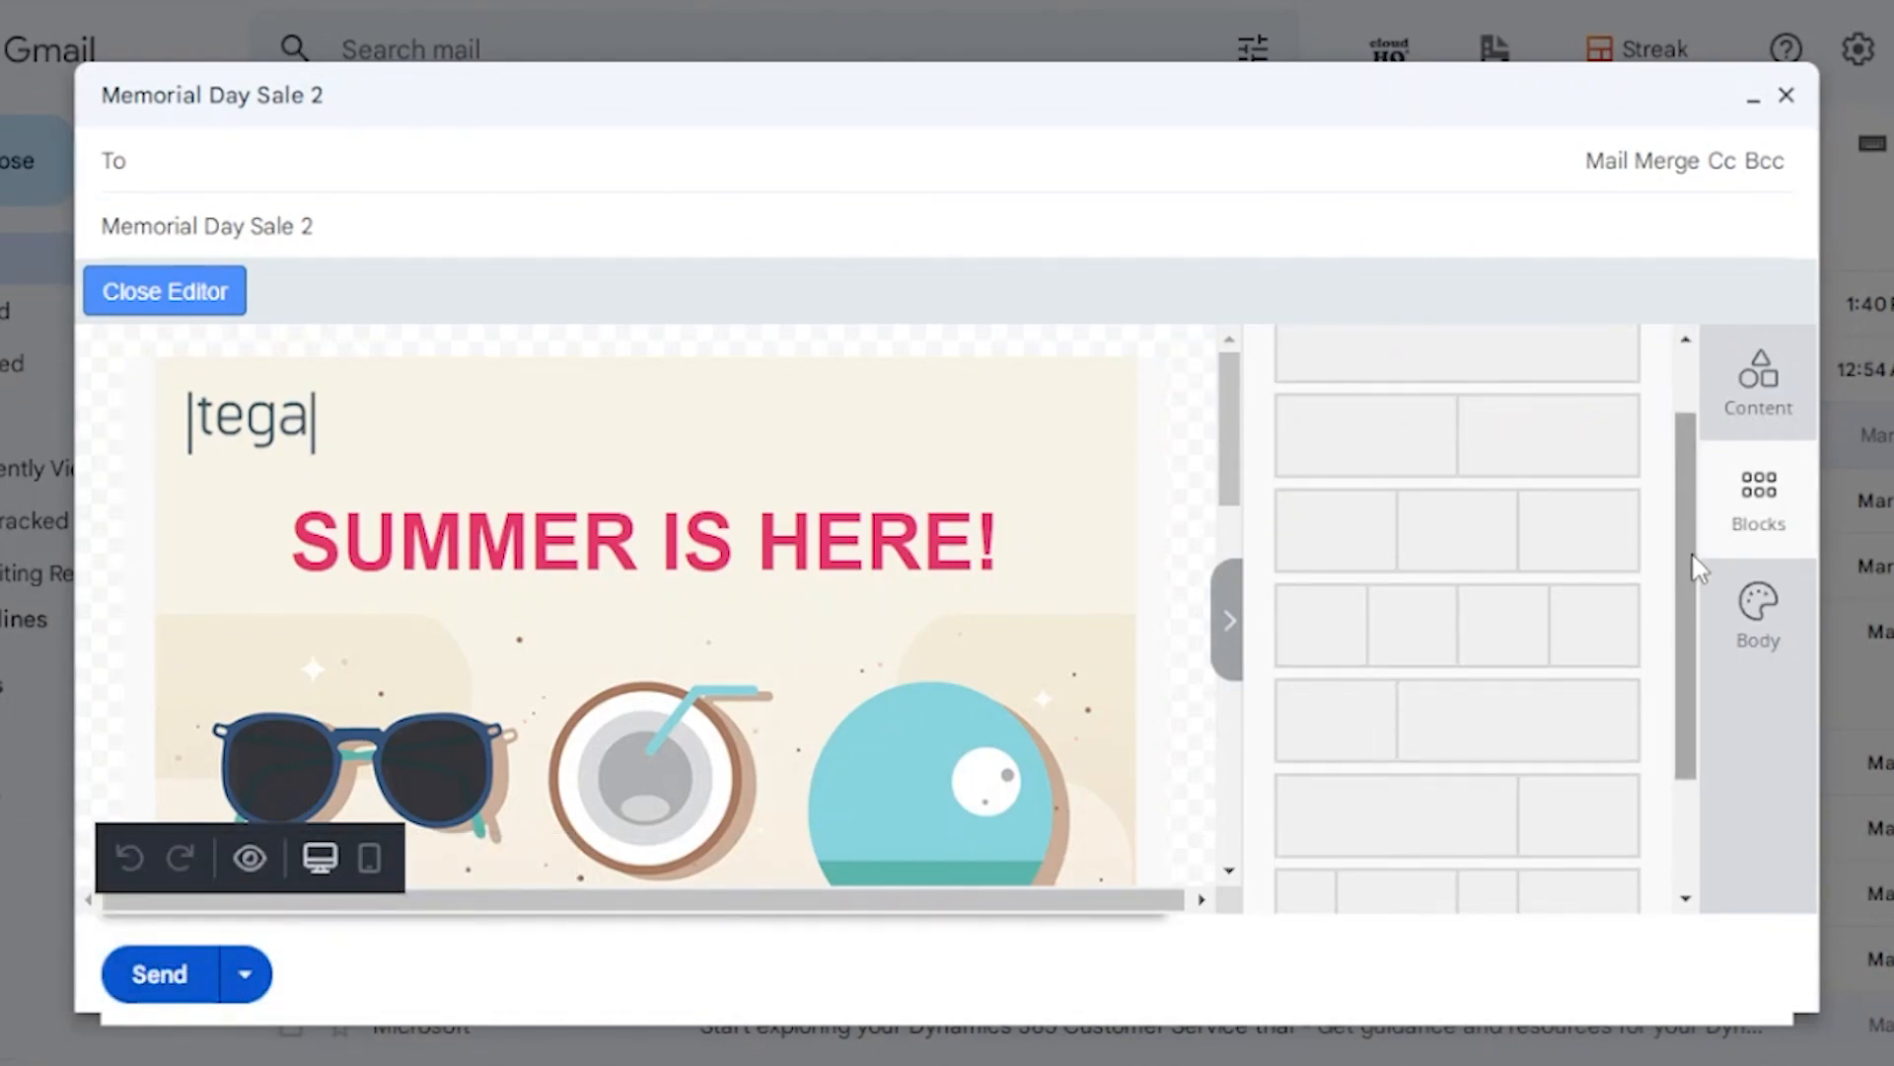
pyautogui.moveTo(1692, 557); pyautogui.dragTo(1682, 704)
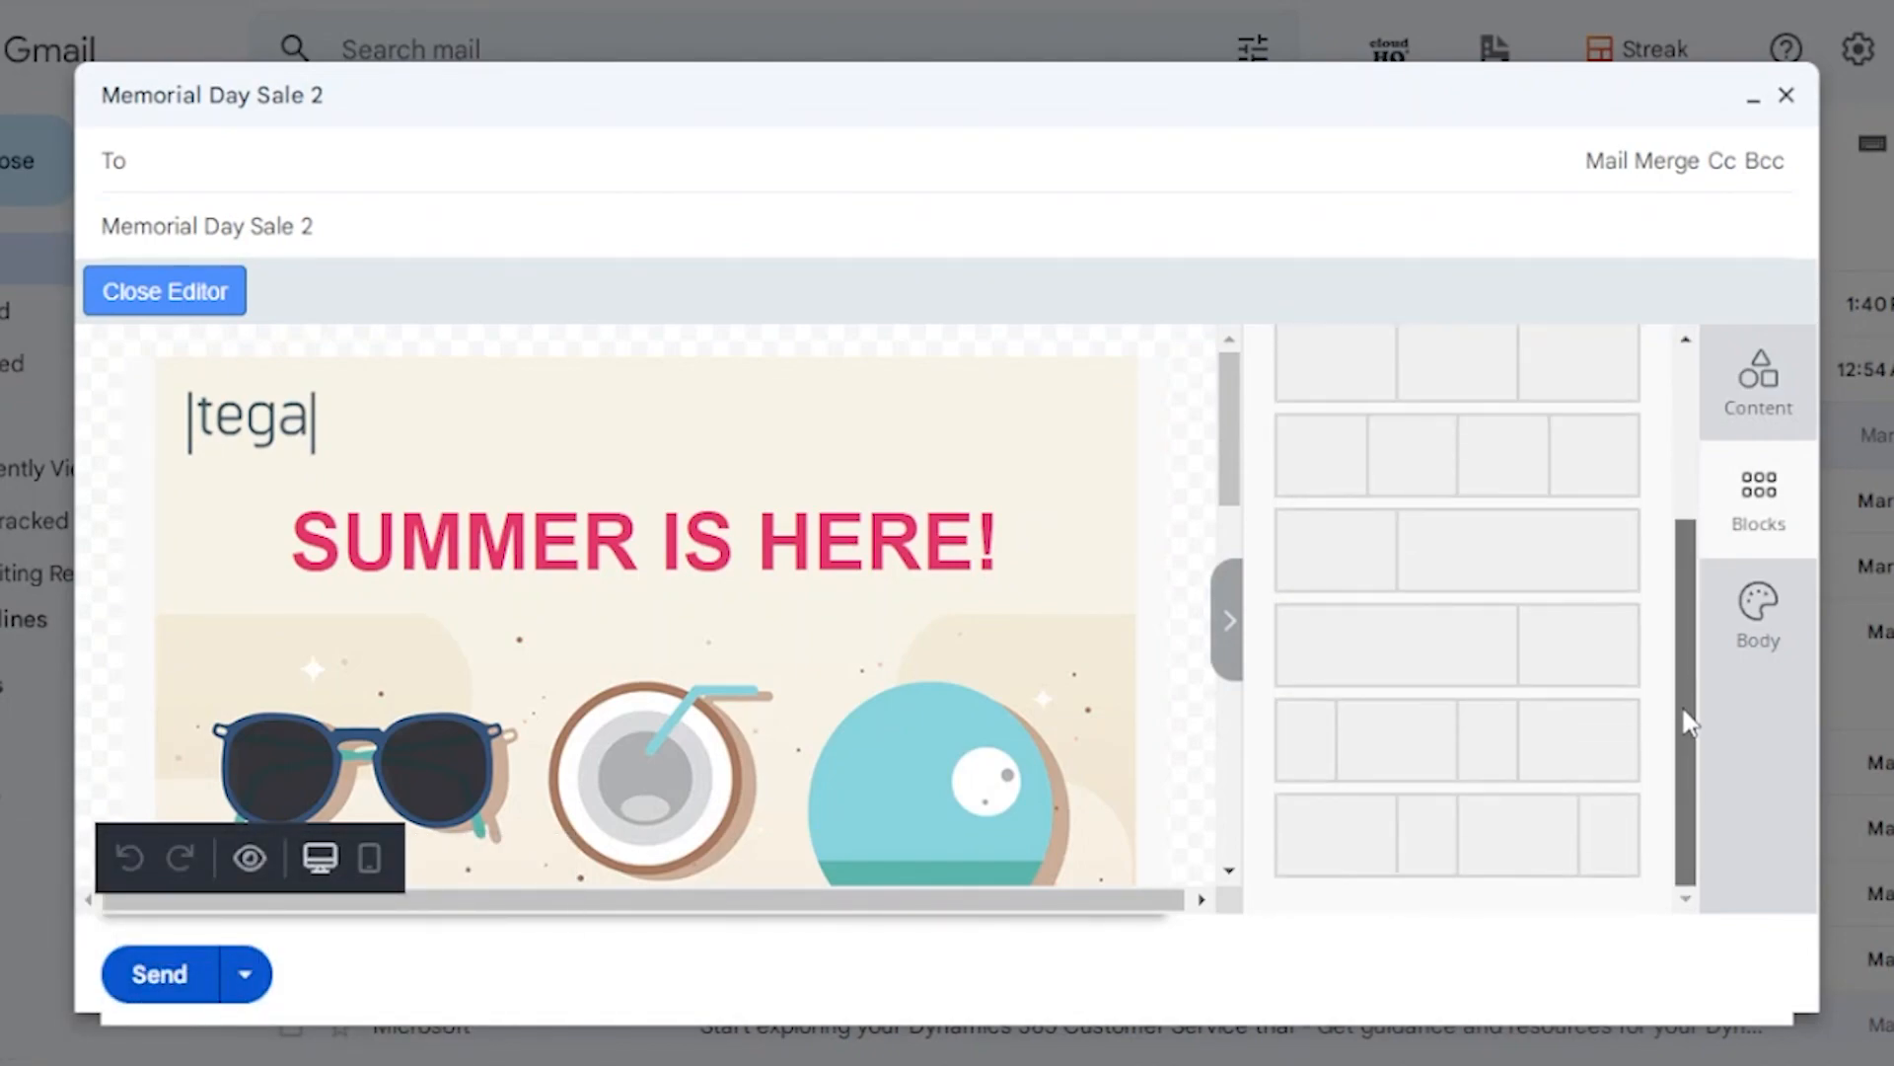
pyautogui.click(1761, 617)
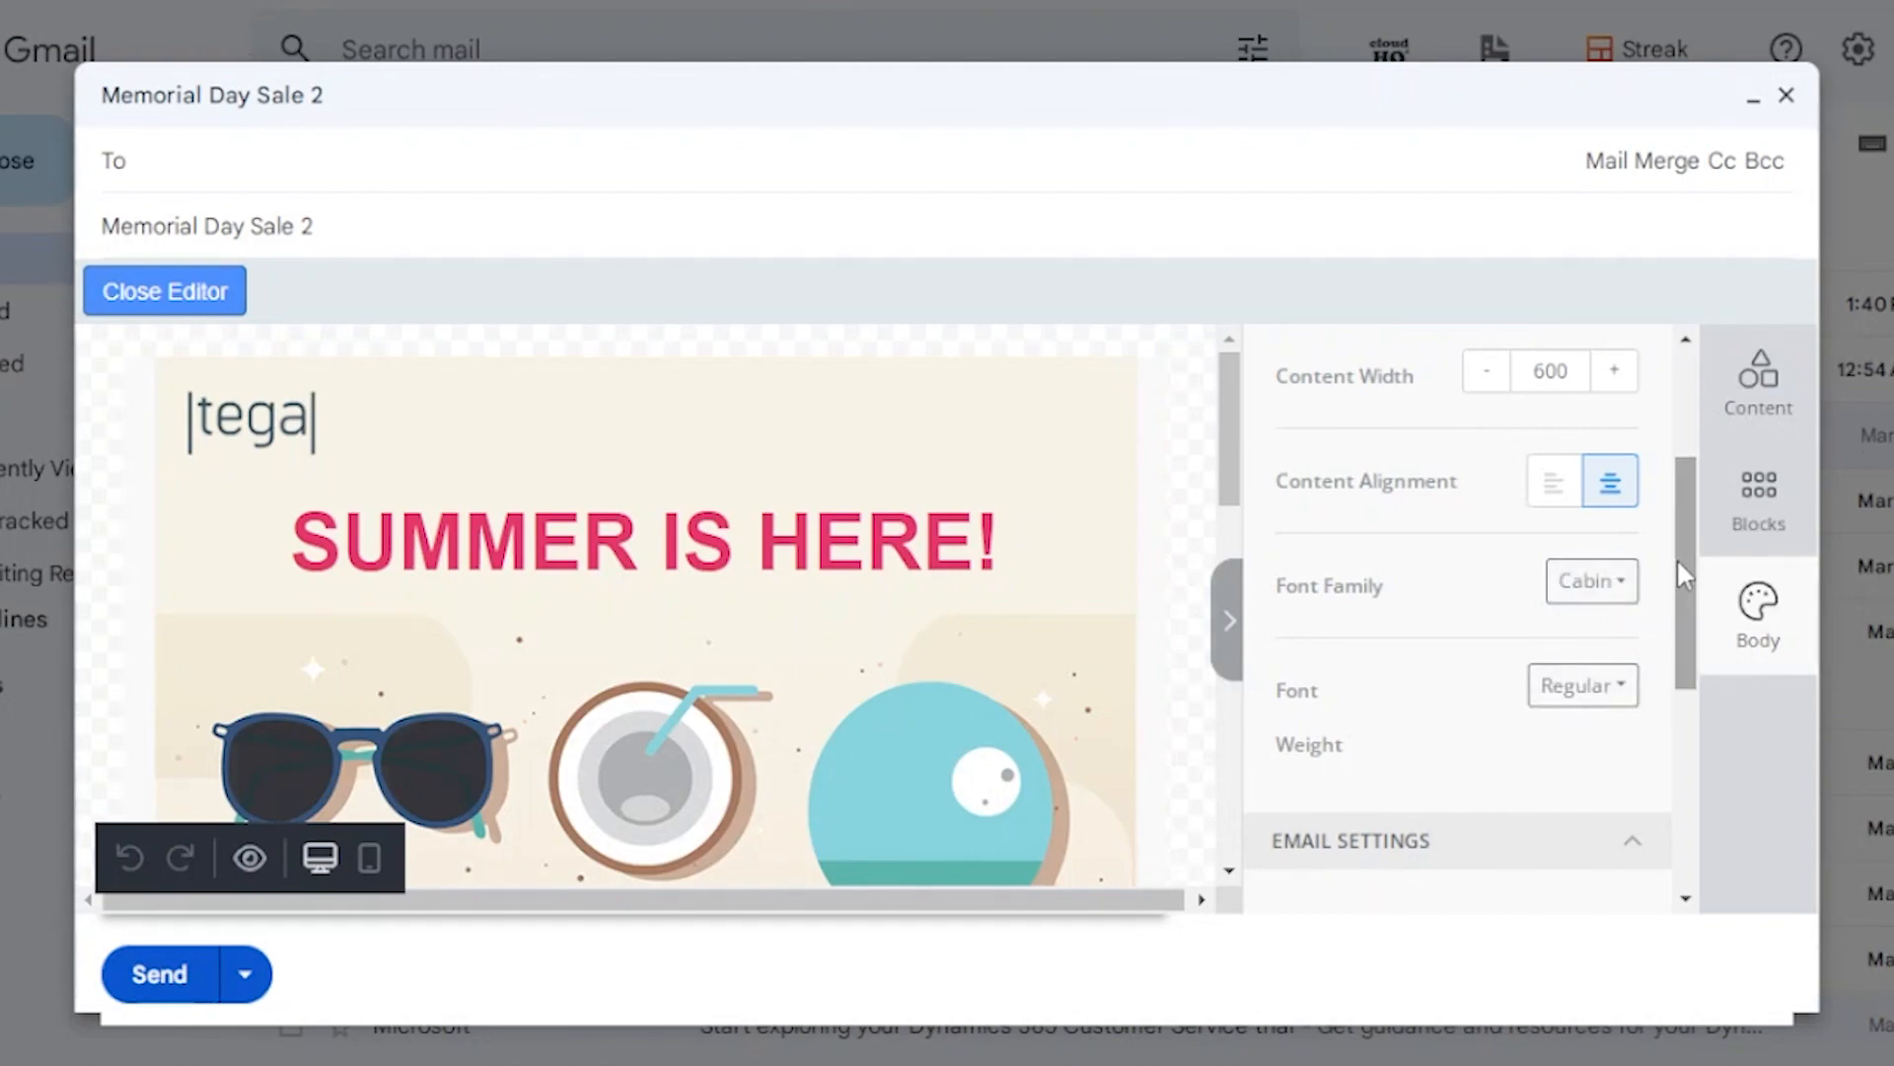
pyautogui.moveTo(1682, 590); pyautogui.dragTo(1643, 441)
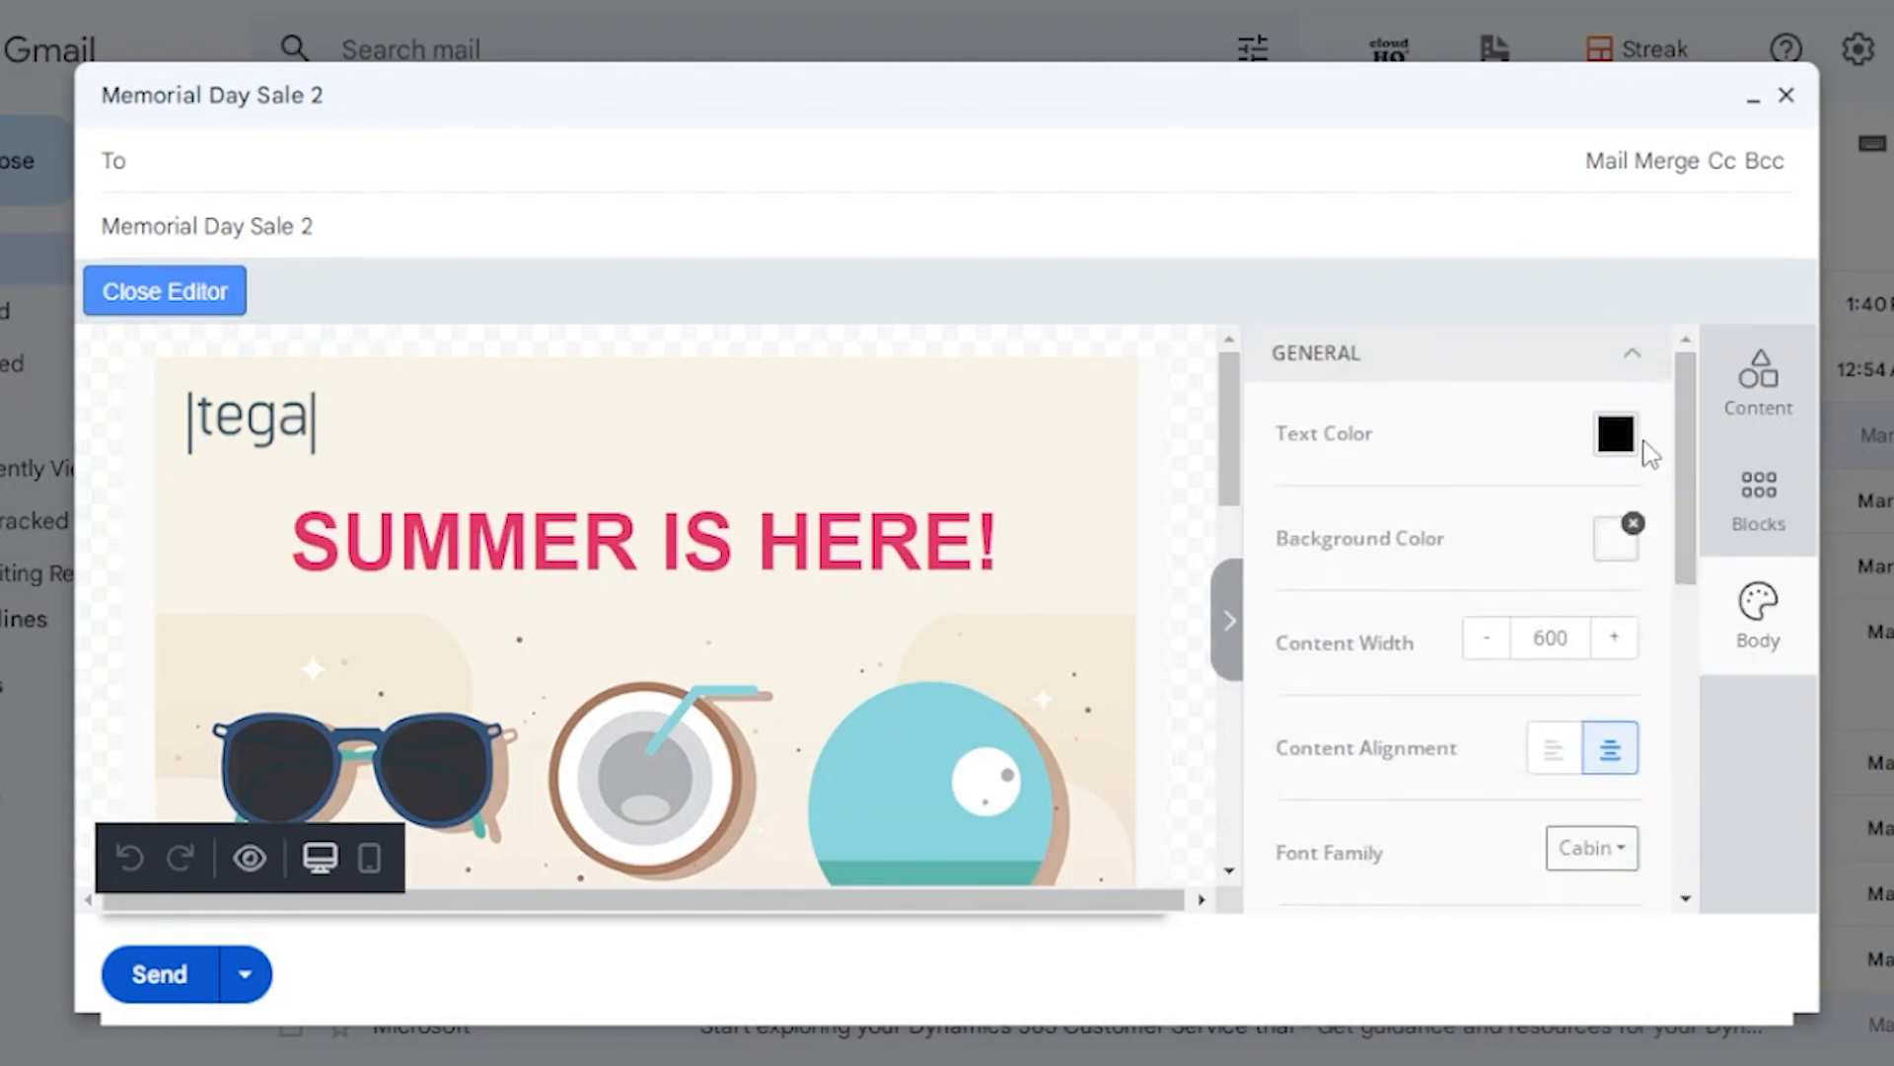
pyautogui.click(1754, 397)
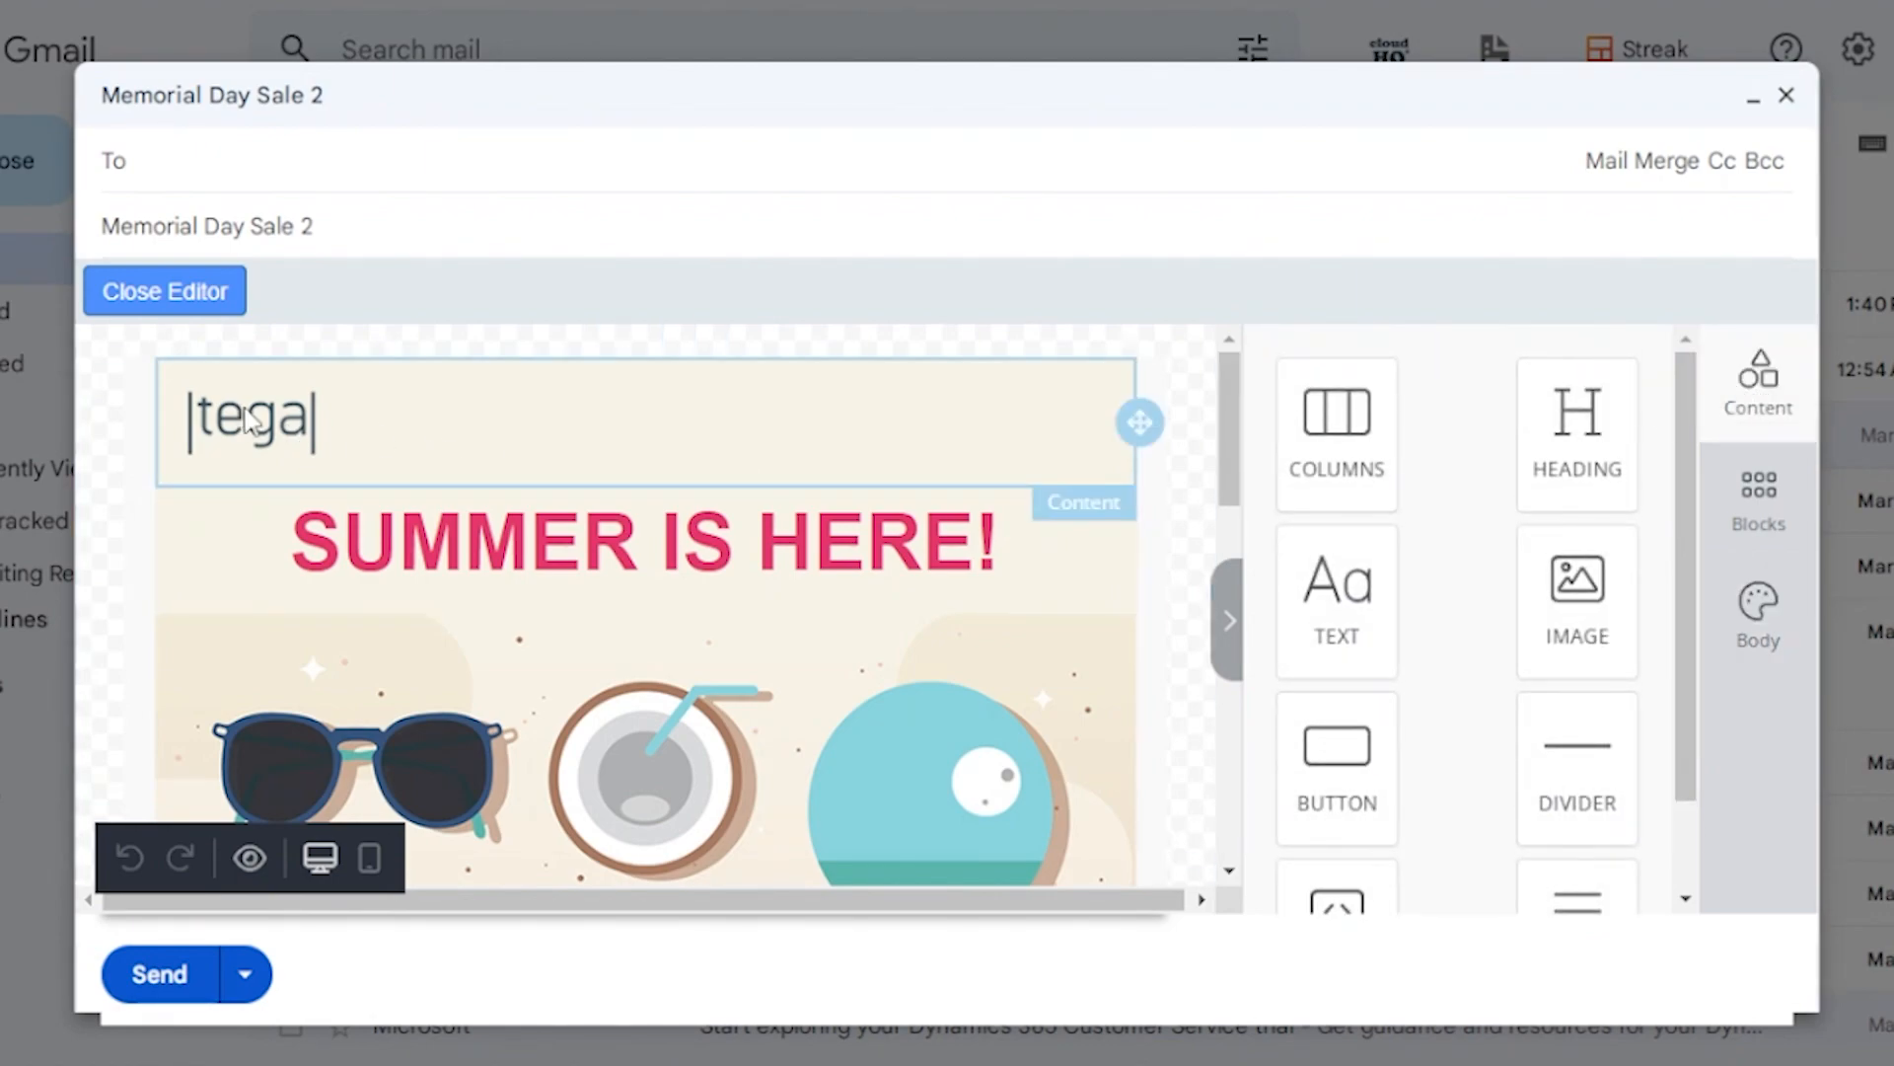
# Delete the tega logo image above the "SUMMER IS HERE!" heading
pyautogui.click(329, 424)
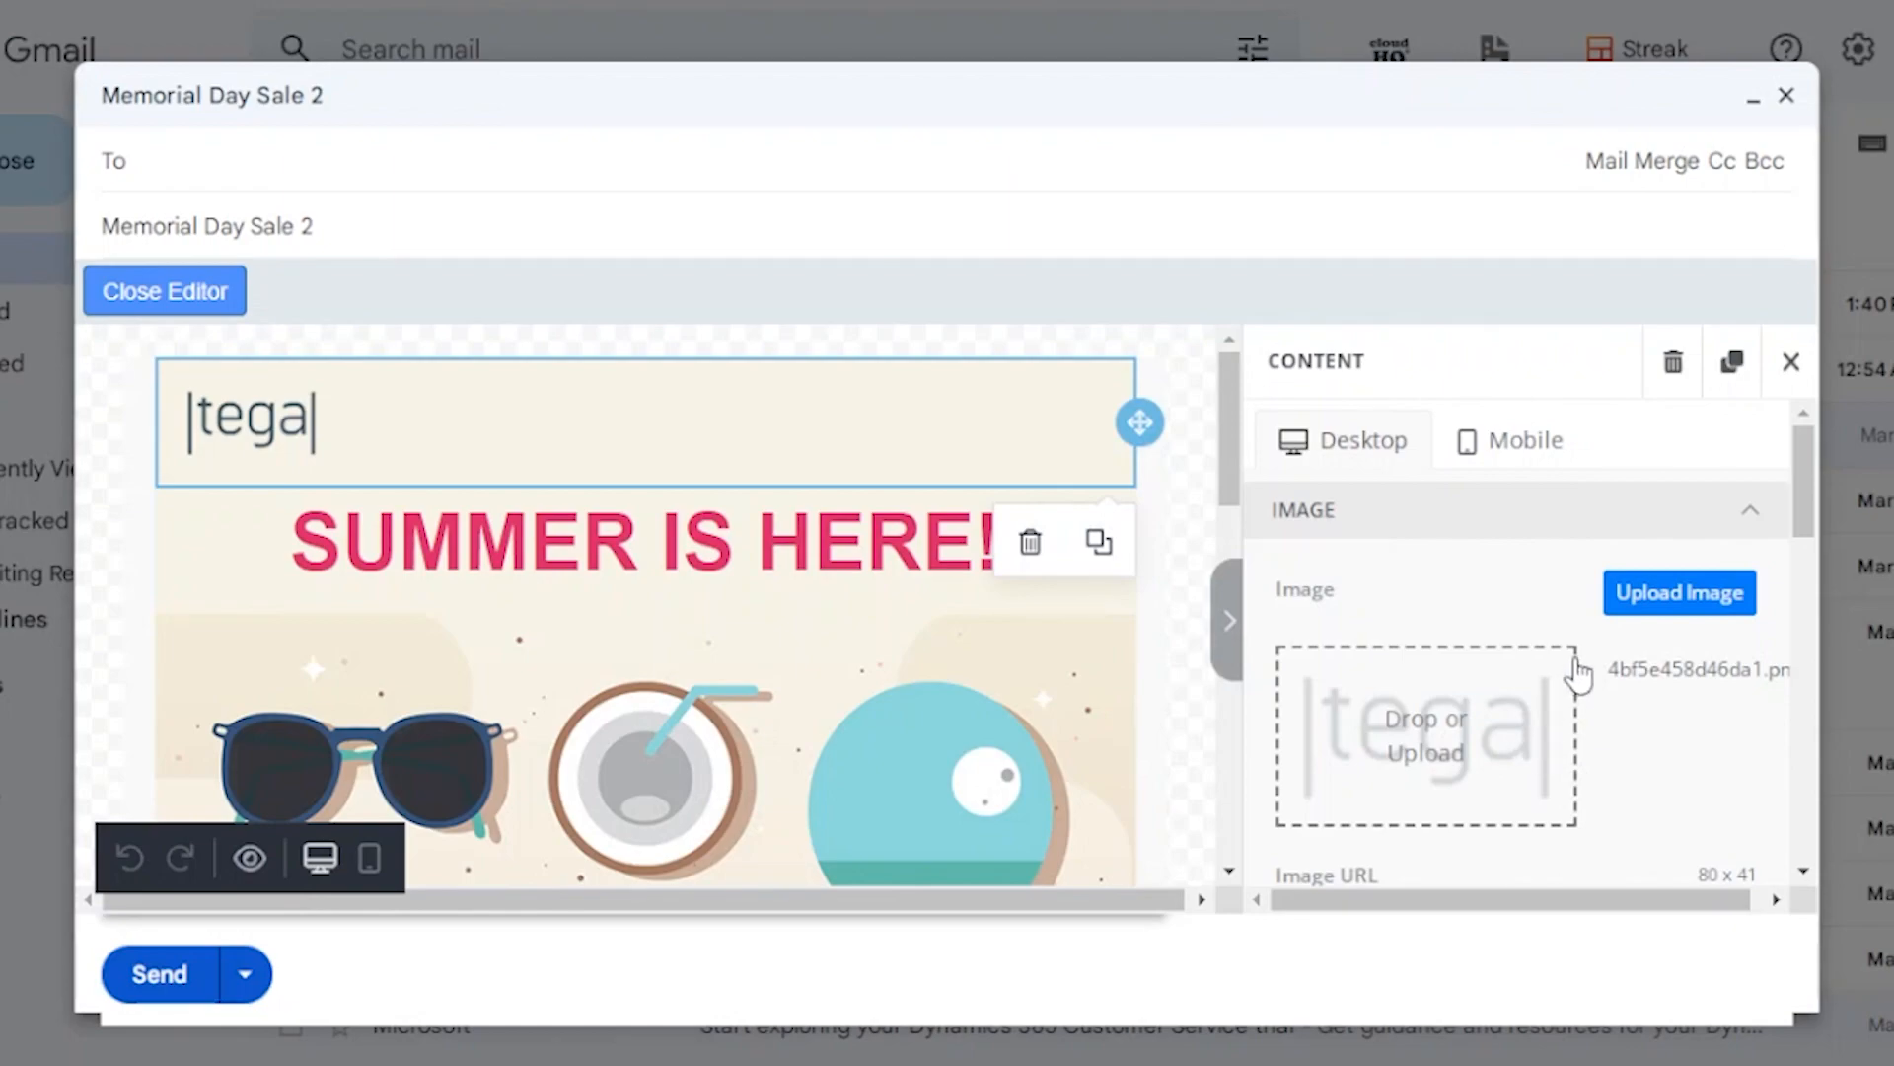
pyautogui.scroll(-4, 1480, 710)
pyautogui.click(1675, 367)
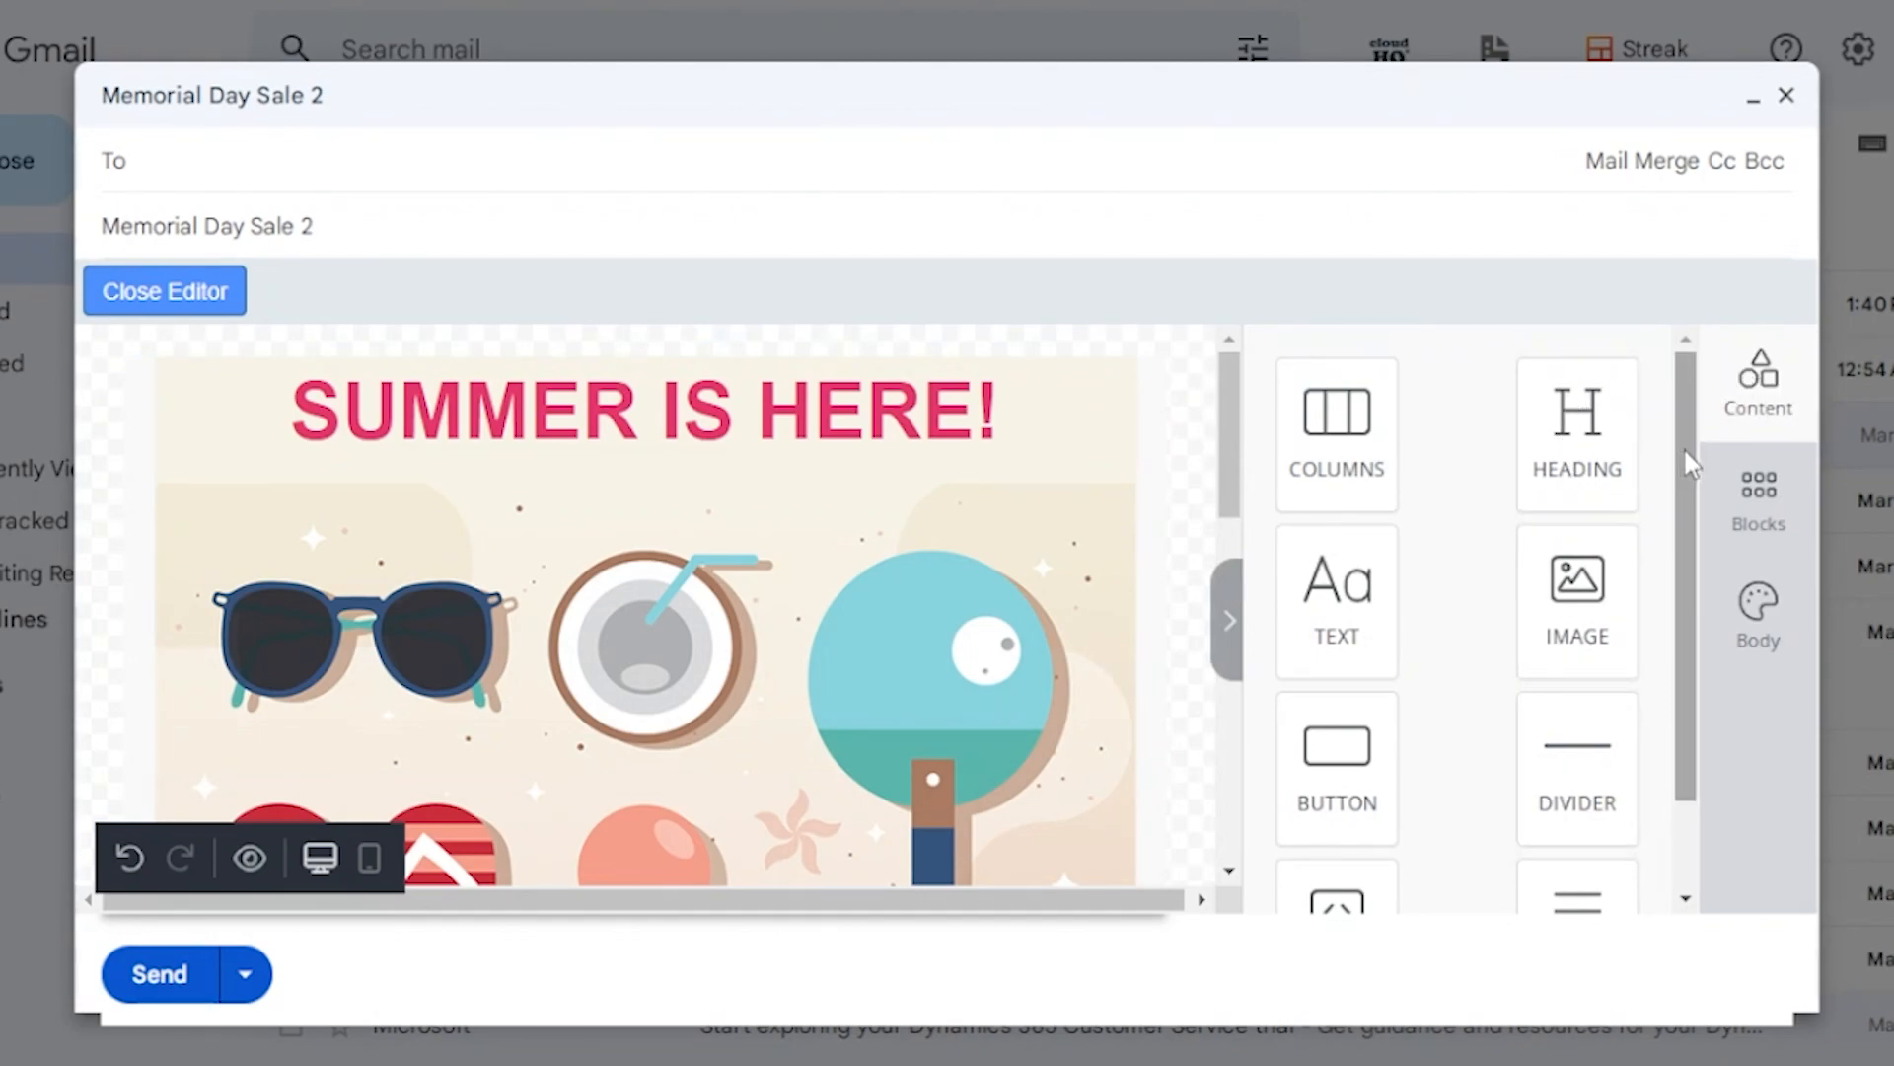
pyautogui.scroll(-1, 1689, 604)
pyautogui.scroll(1, 1682, 592)
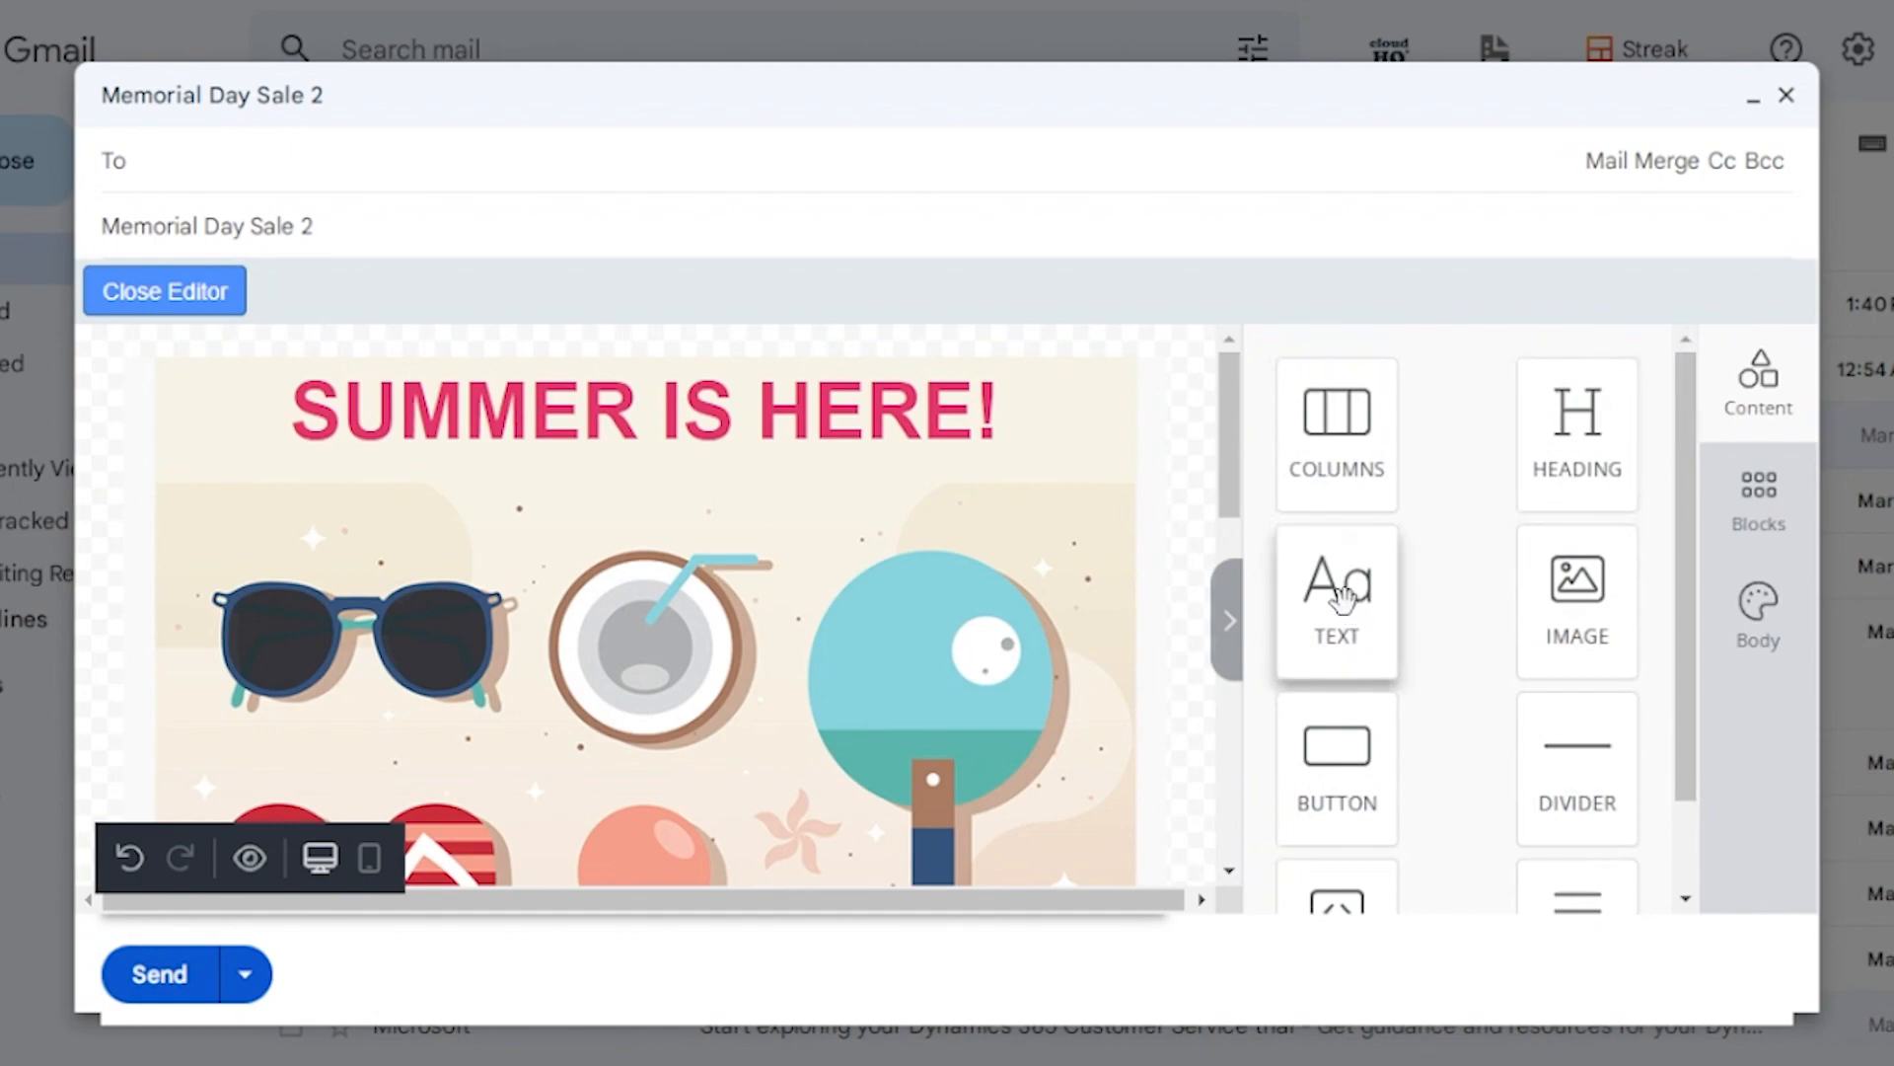
# Add a text block above the "SUMMER IS HERE!" heading and replace its placeholder text with "WAREHOUSE"
pyautogui.moveTo(1340, 597); pyautogui.dragTo(246, 409)
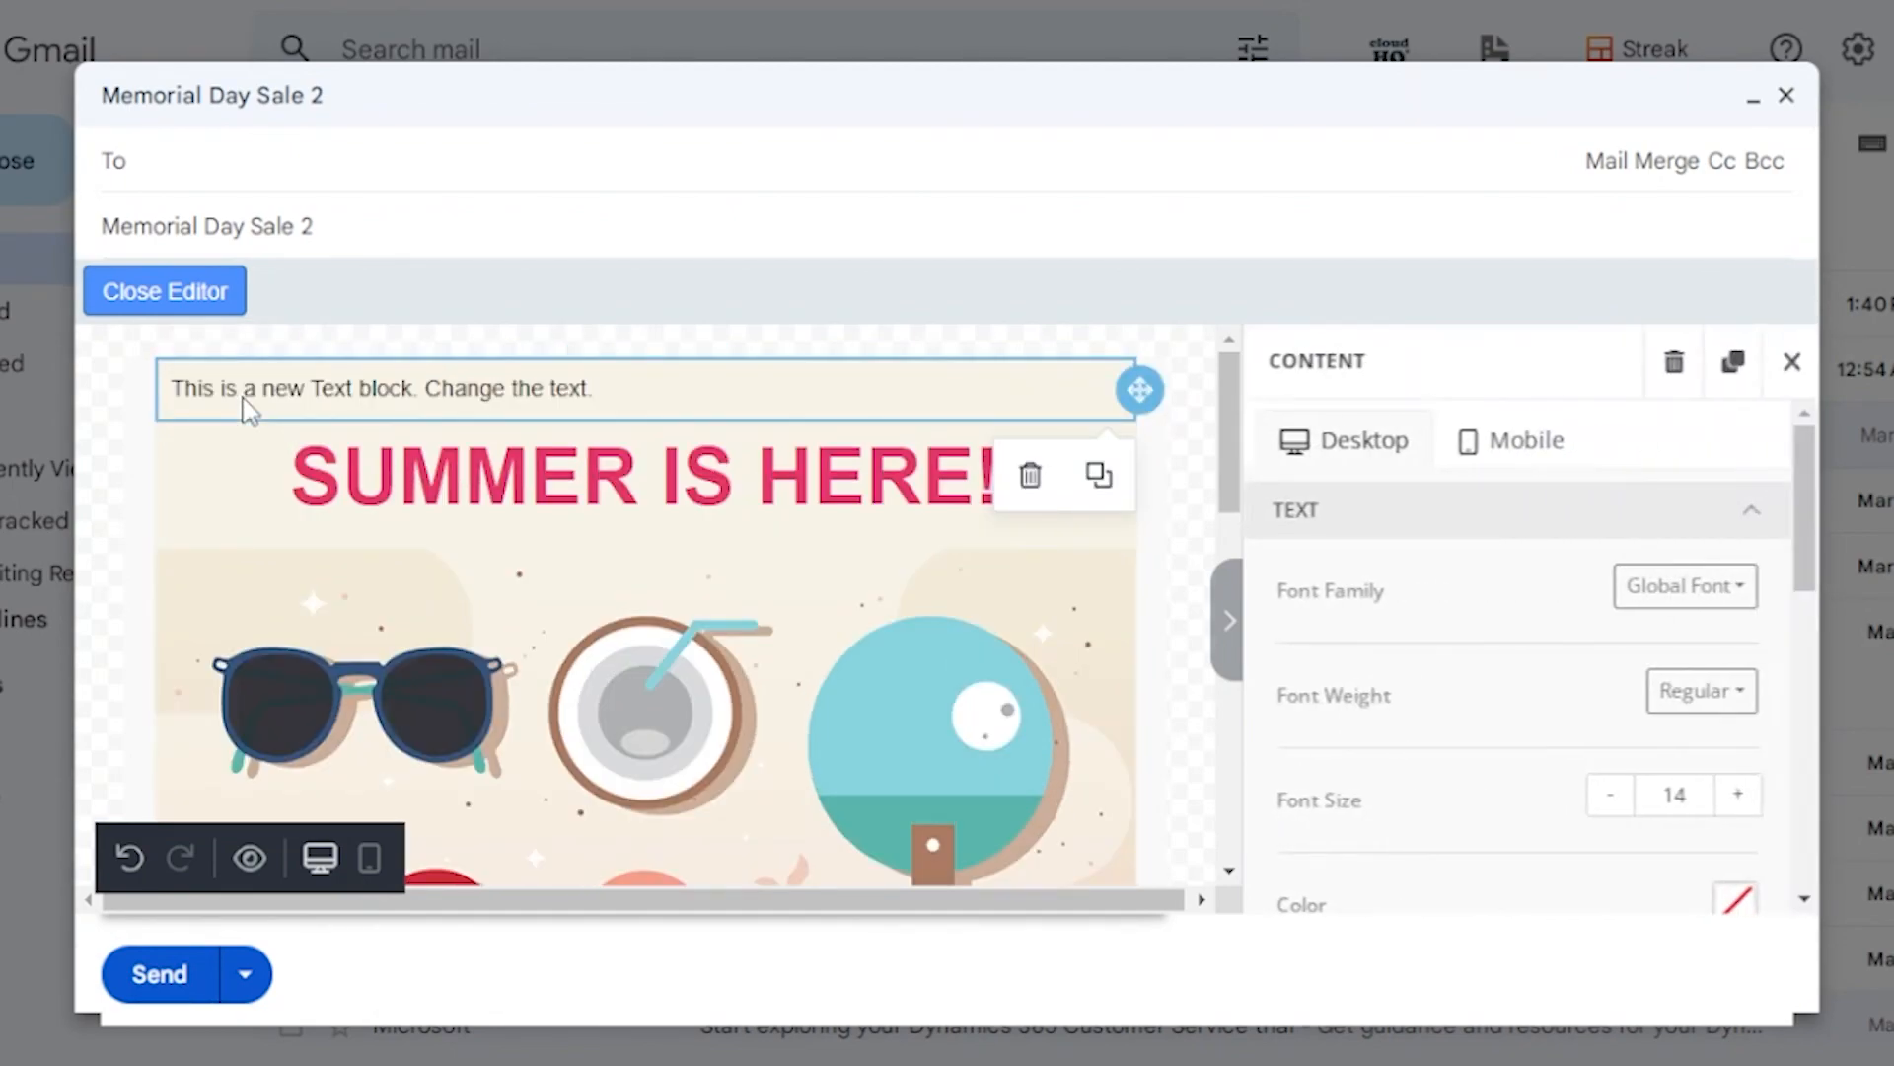
pyautogui.click(570, 388)
pyautogui.moveTo(640, 391); pyautogui.dragTo(118, 418)
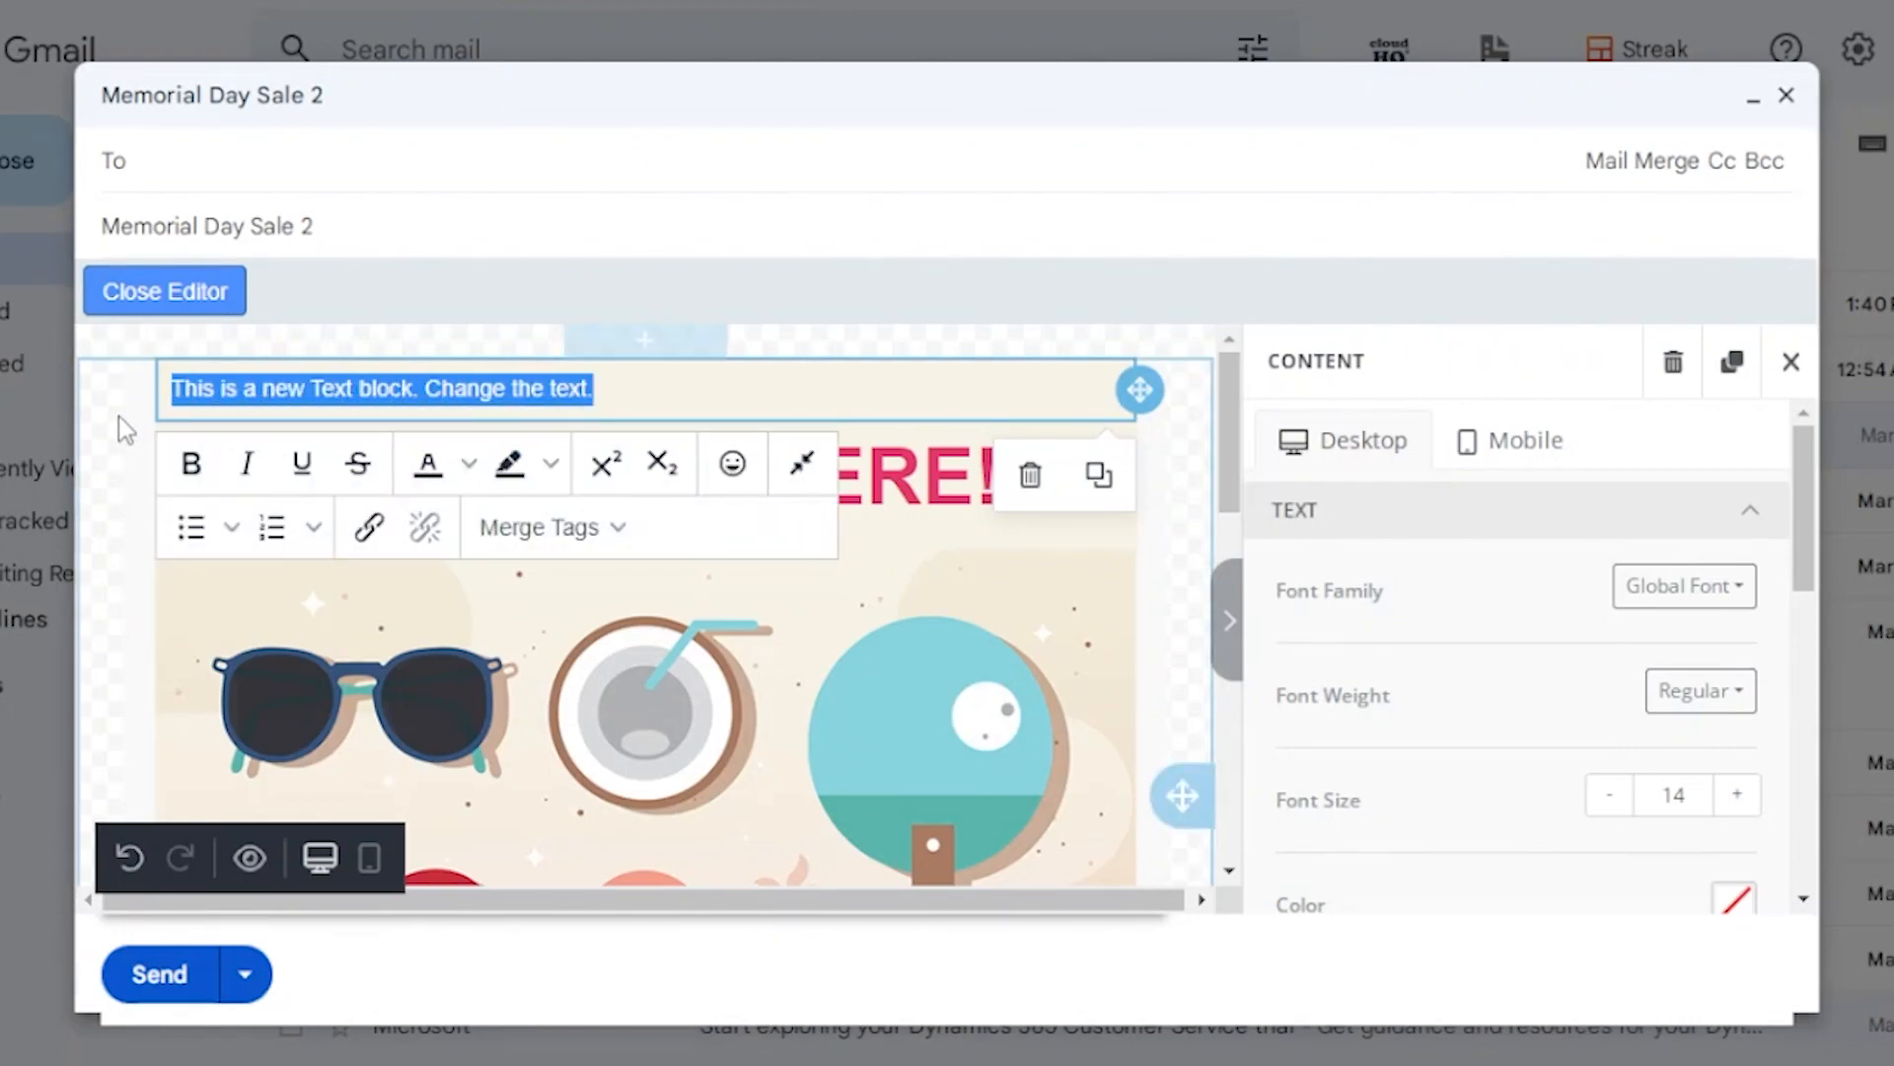
pyautogui.click(118, 416)
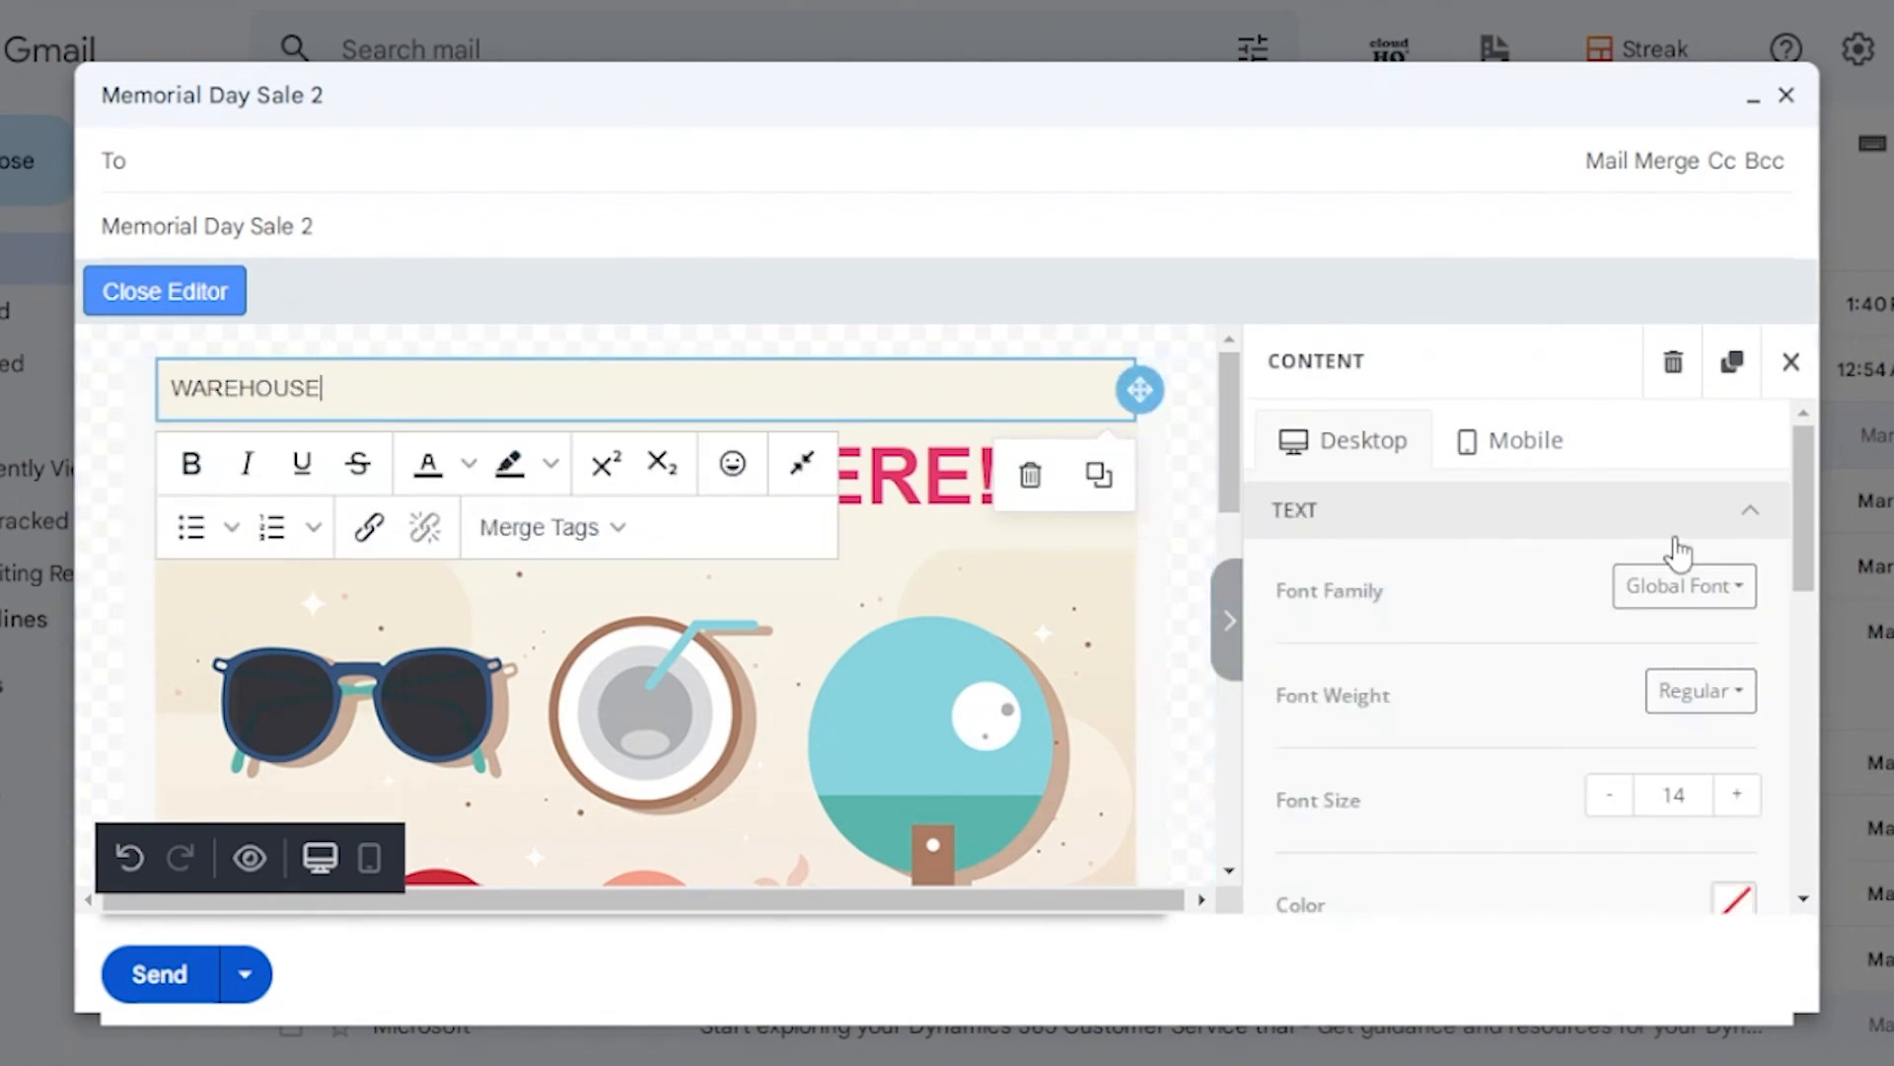
# Format the WAREHOUSE text block with the Global Font, Bold weight and font size 19
pyautogui.click(1735, 600)
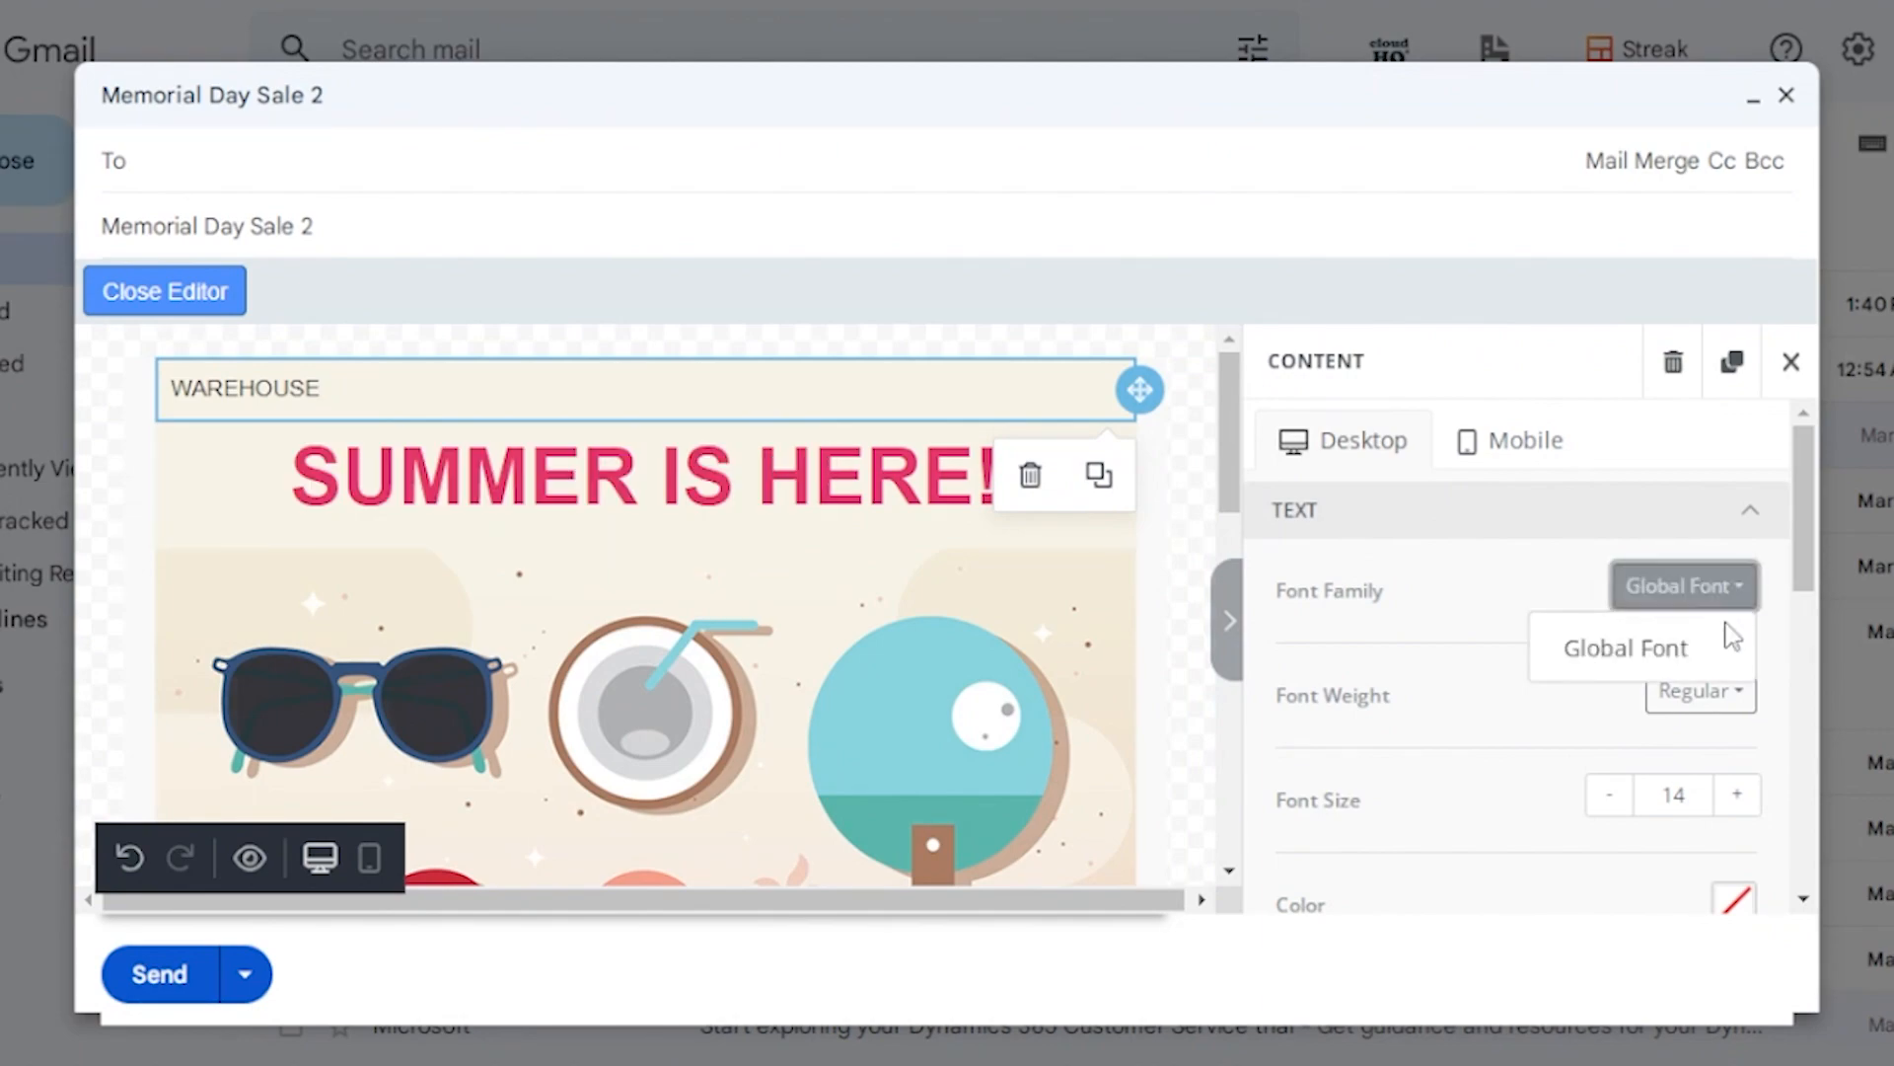
pyautogui.click(1720, 658)
pyautogui.click(1740, 594)
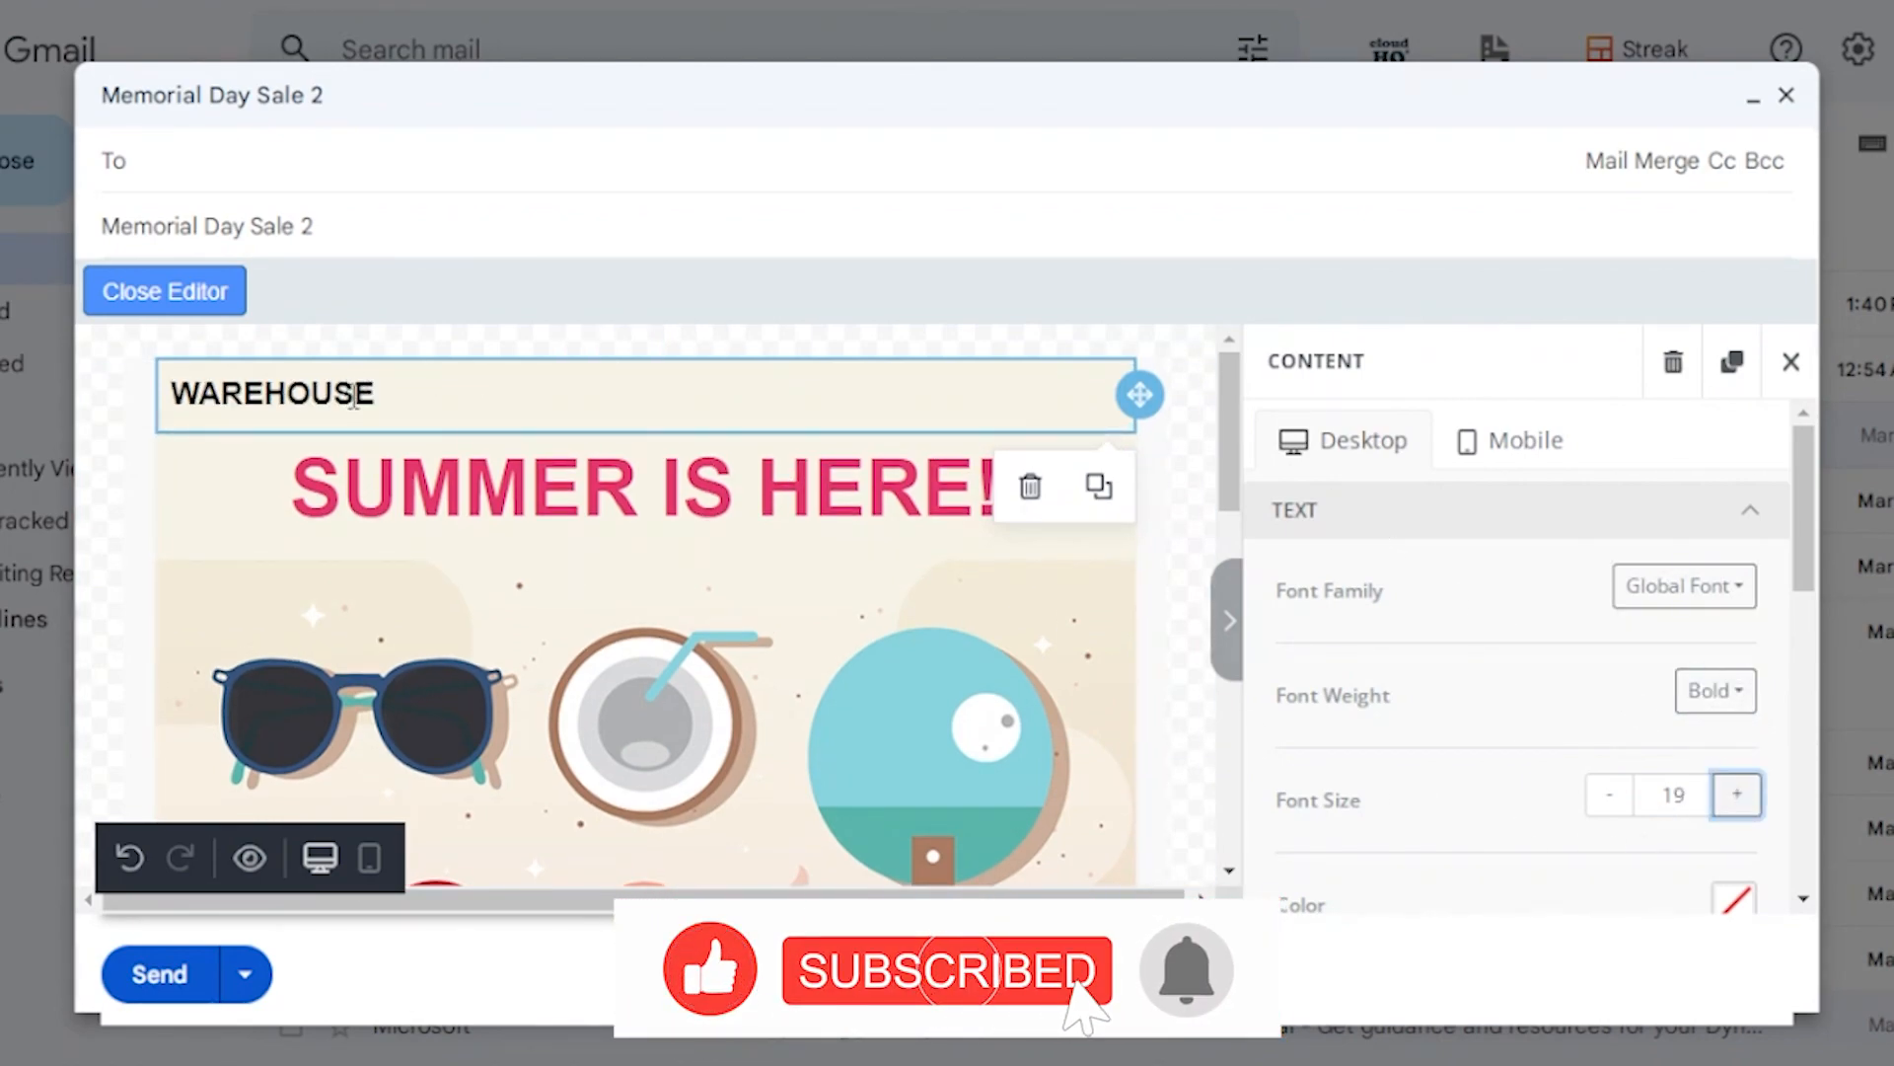
# Try a light pink palette color on the WAREHOUSE text
pyautogui.click(357, 392)
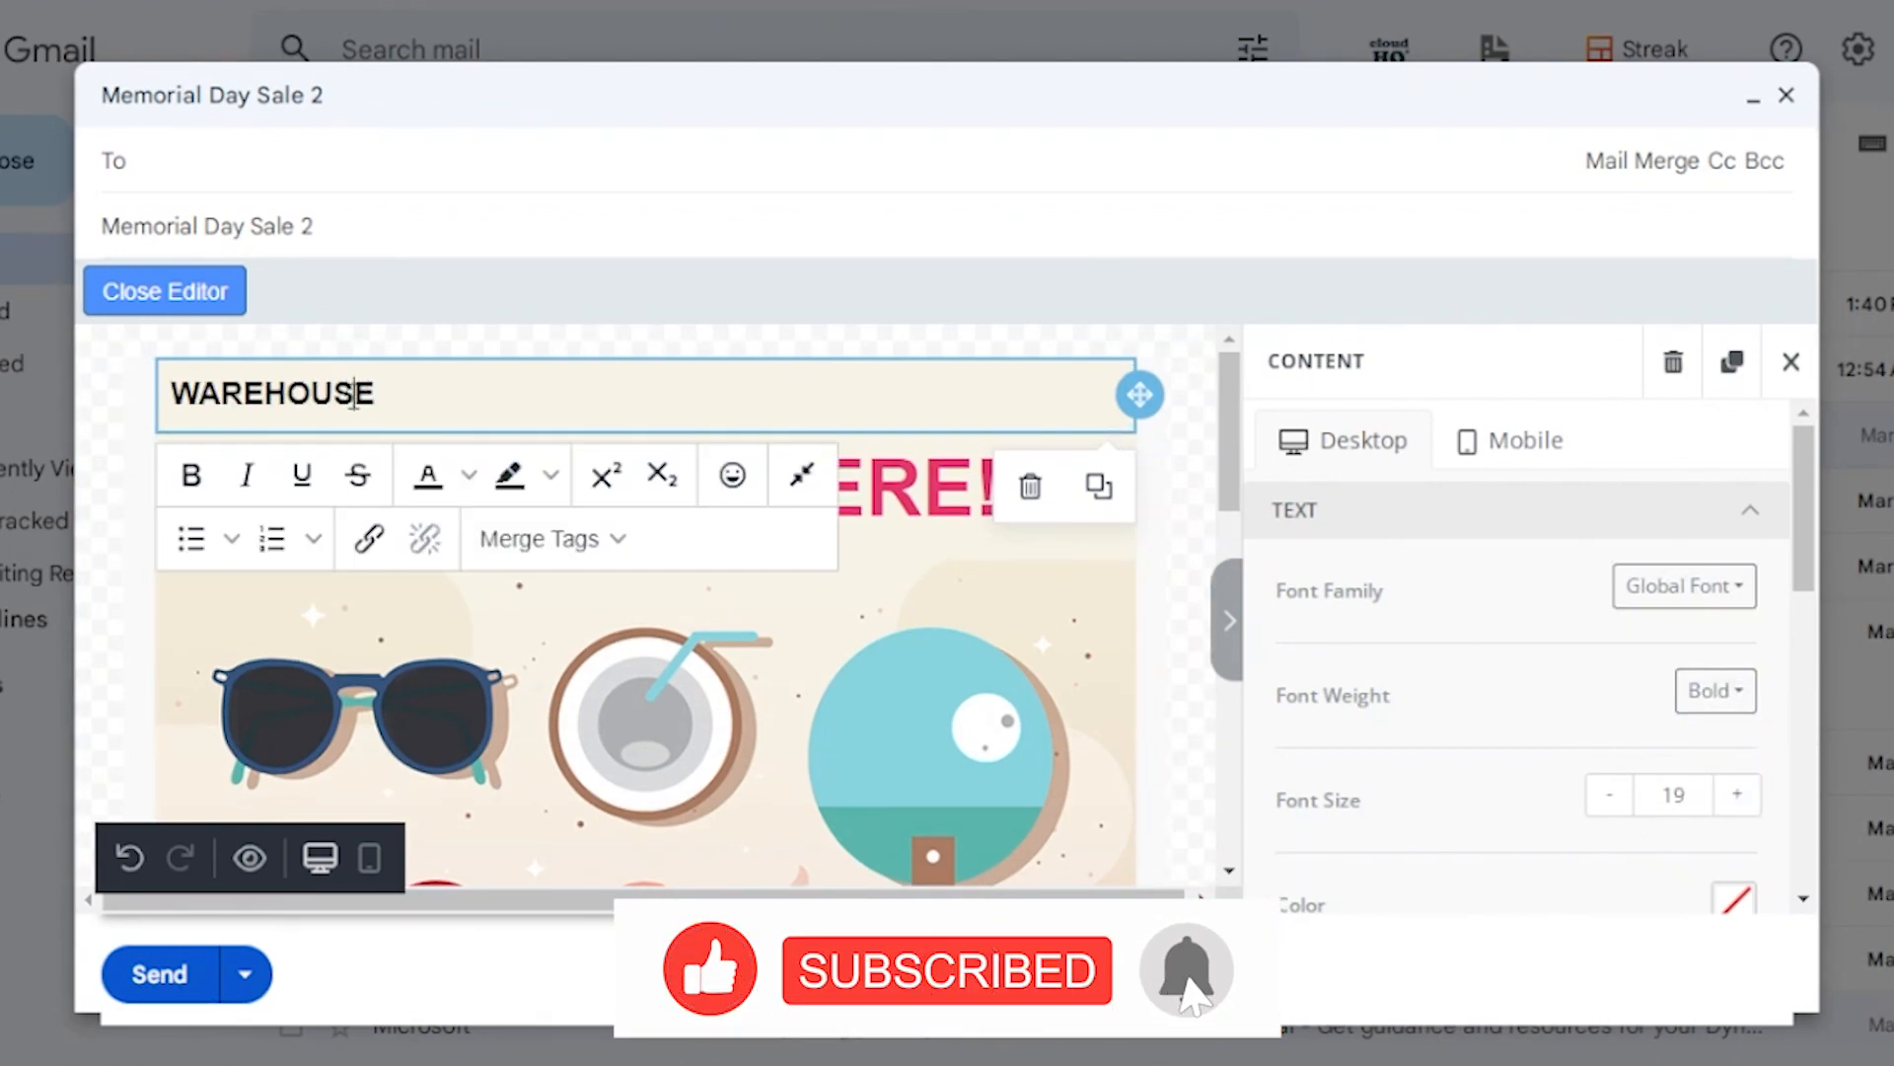
pyautogui.click(470, 481)
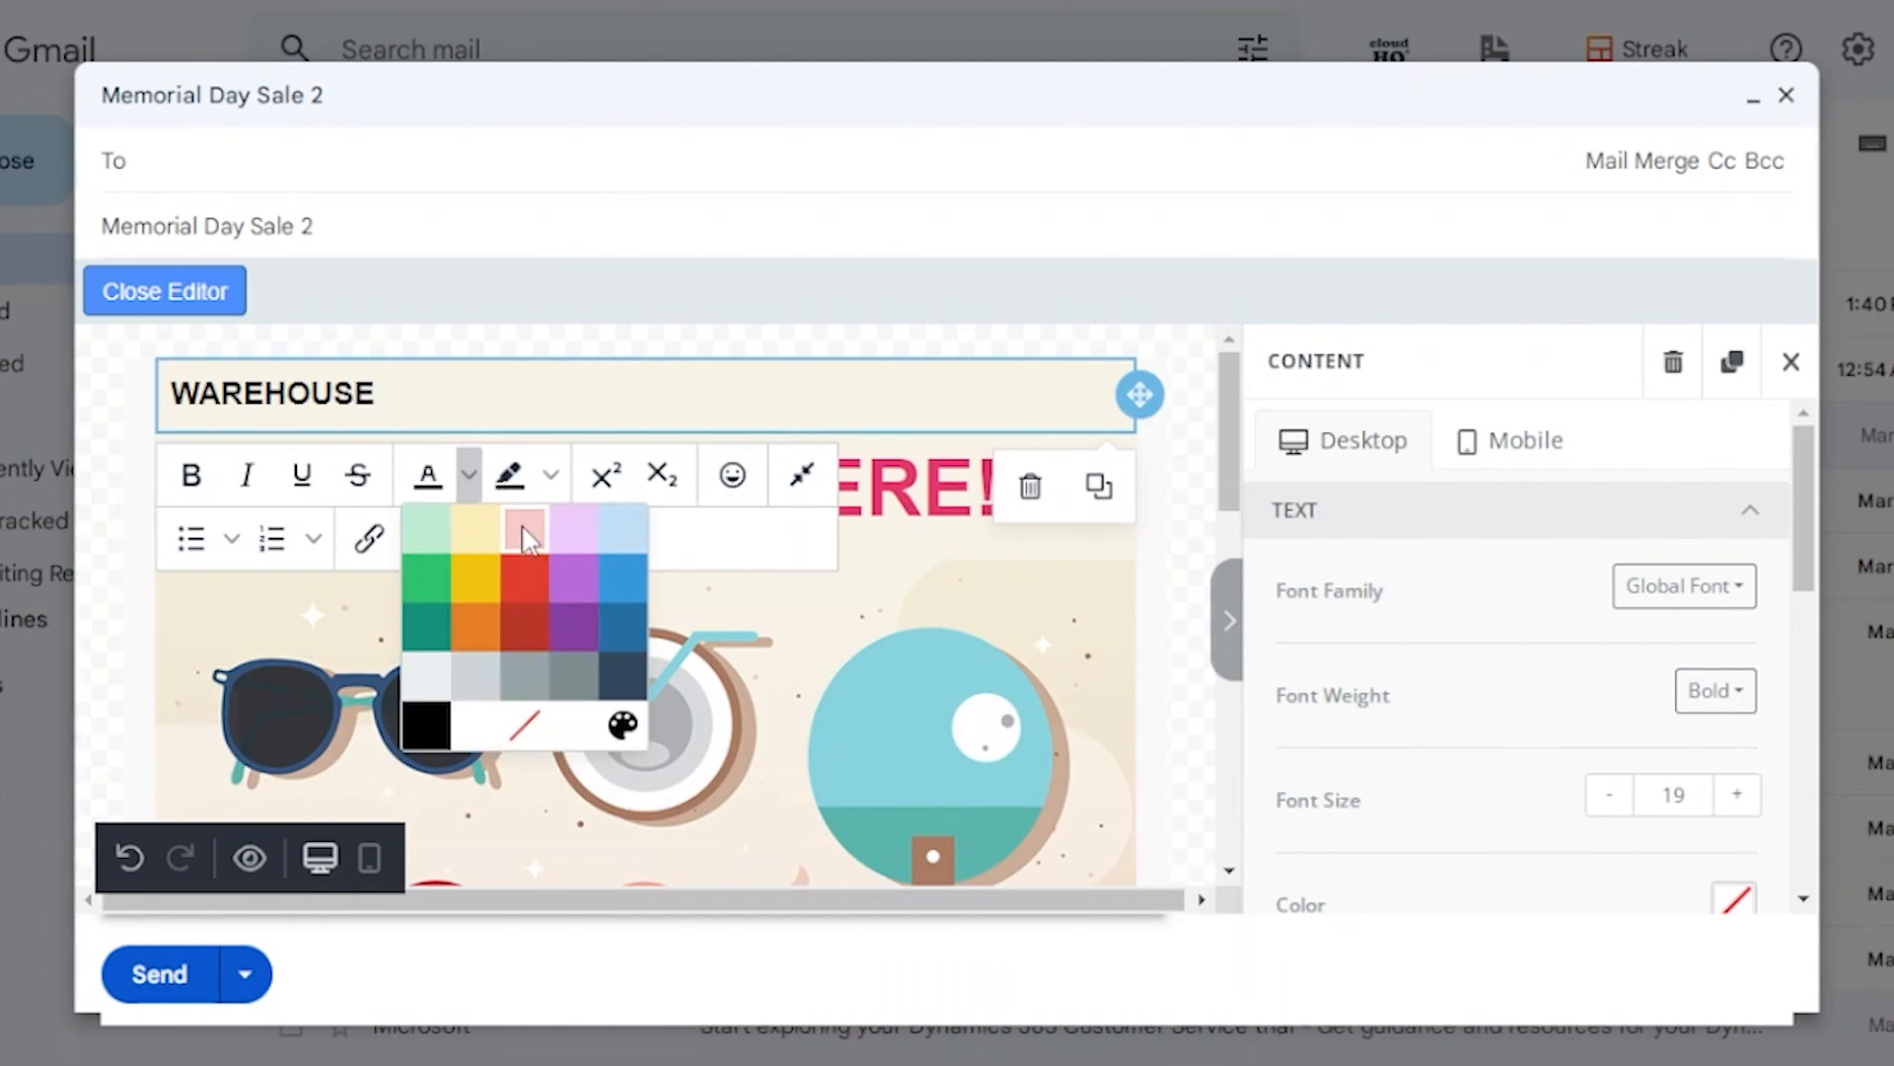
pyautogui.click(524, 534)
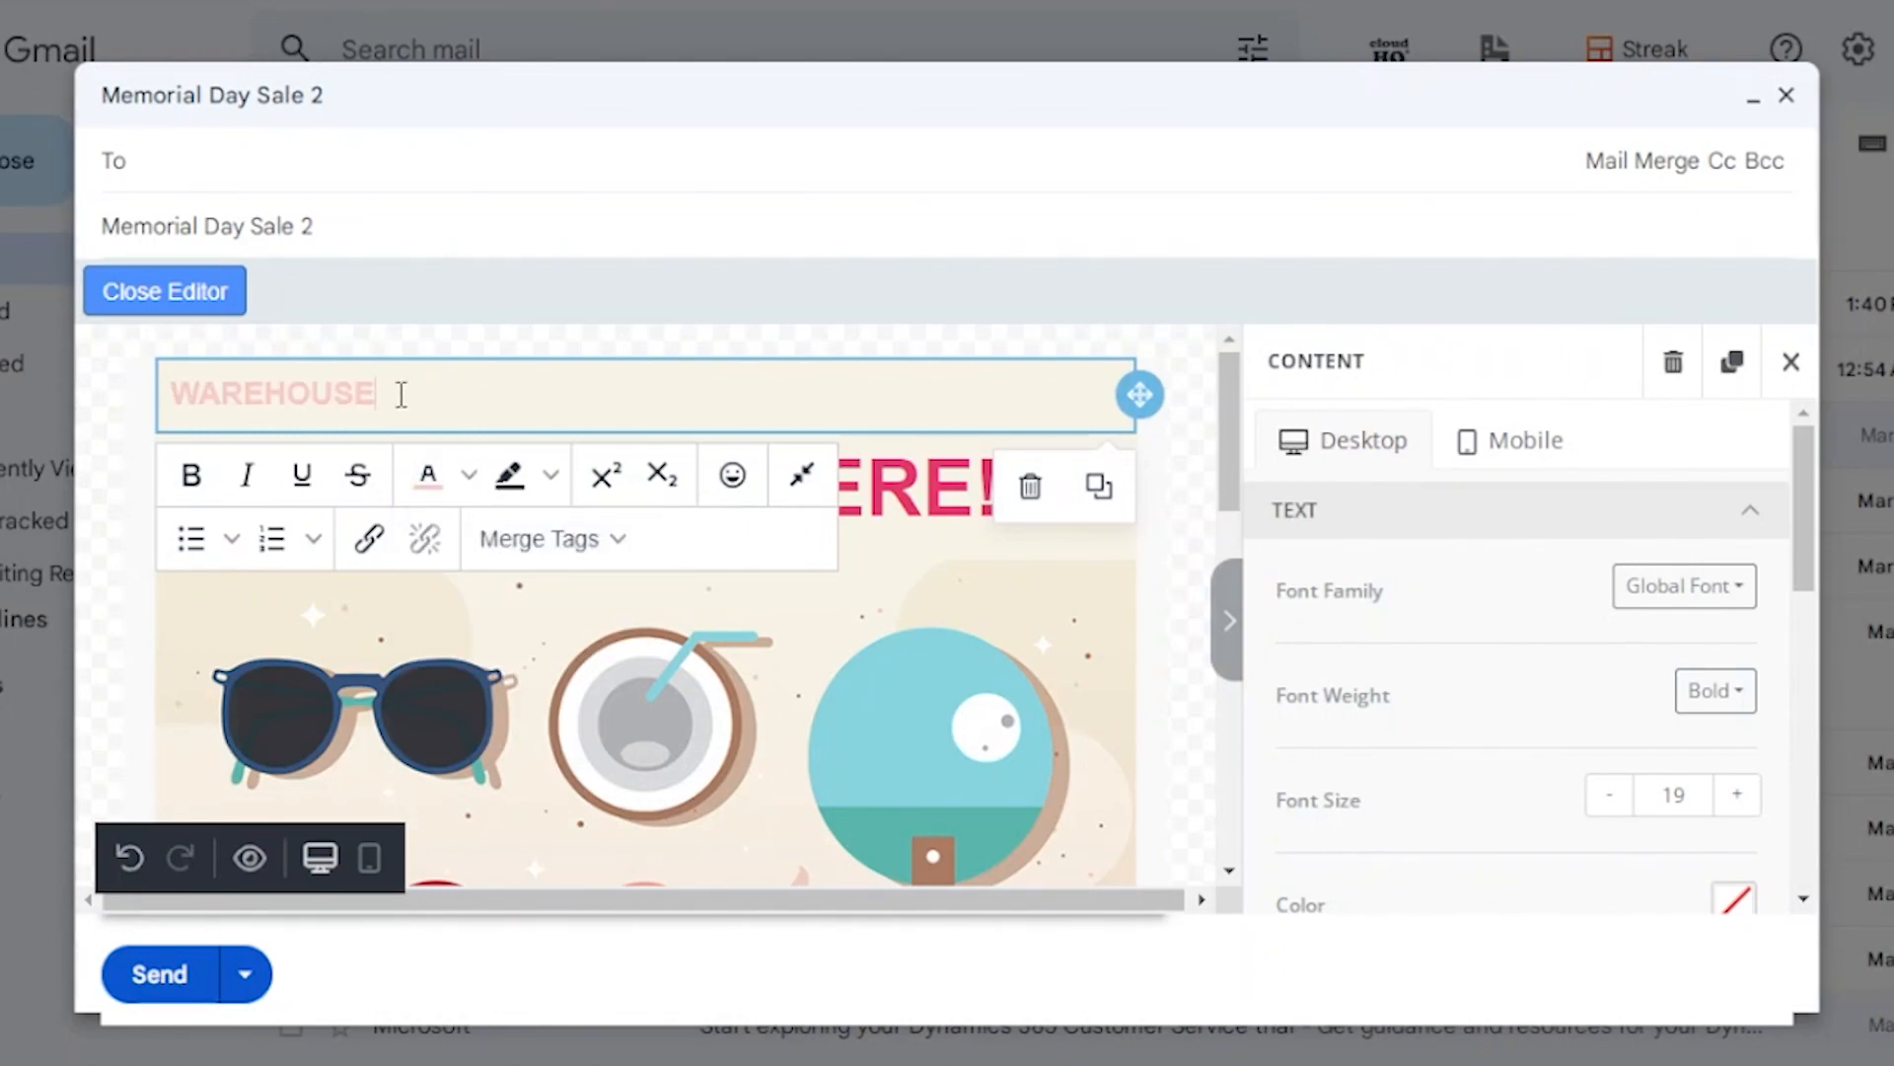
# Give the WAREHOUSE text the custom pink color E50C7A and apply bold formatting to it
pyautogui.click(469, 476)
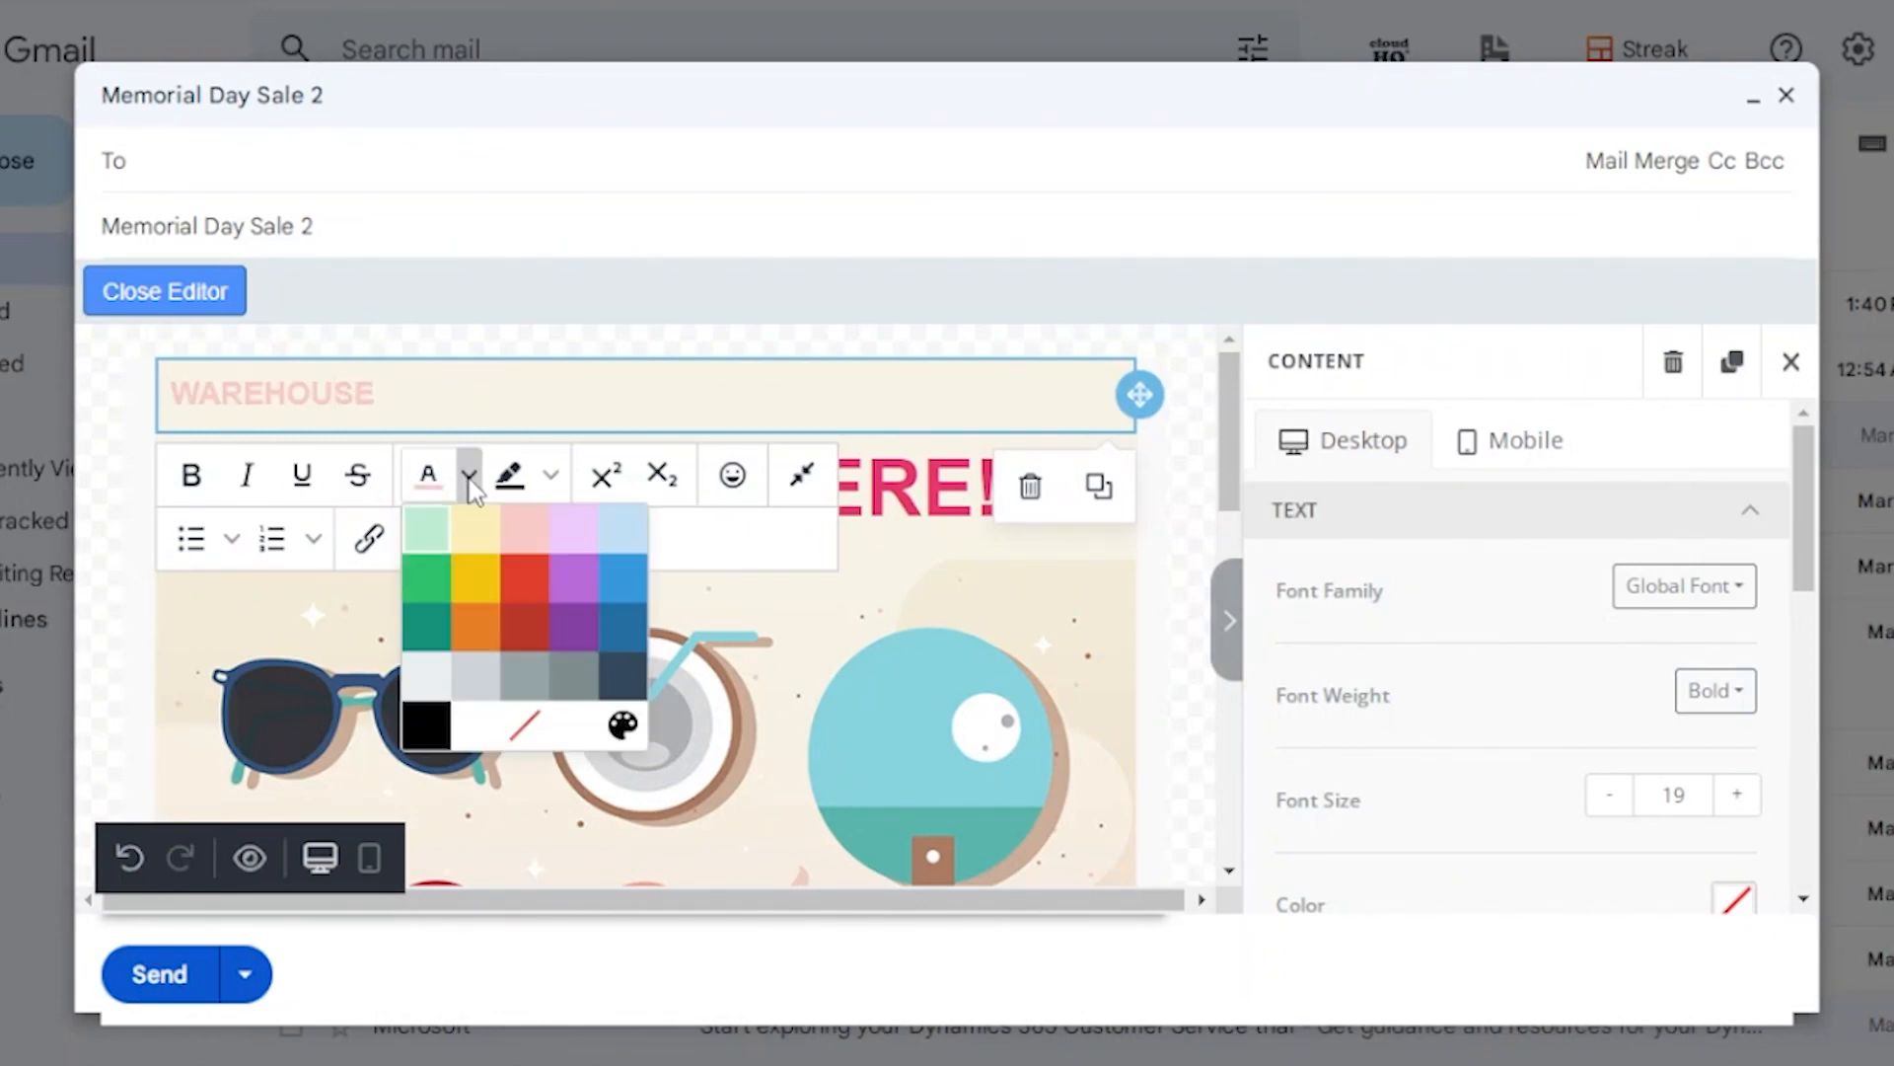
pyautogui.click(624, 727)
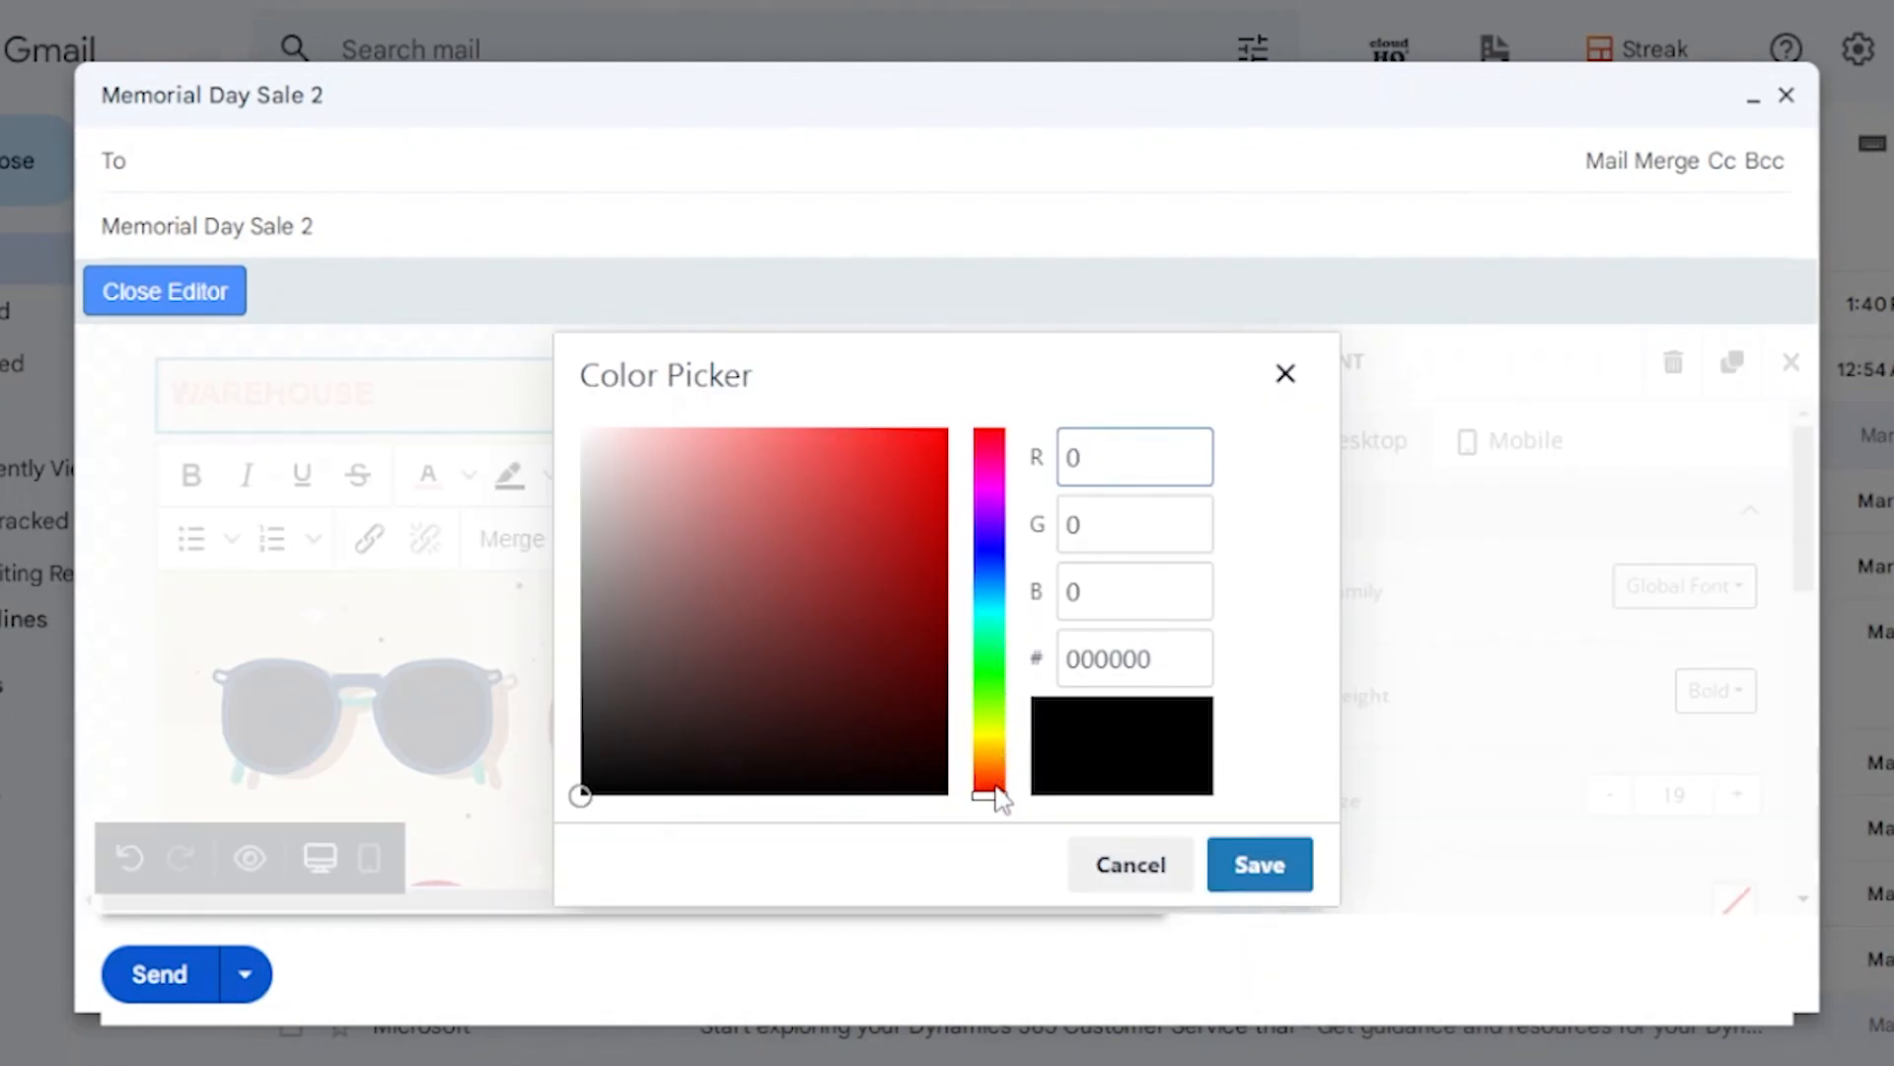
pyautogui.click(991, 488)
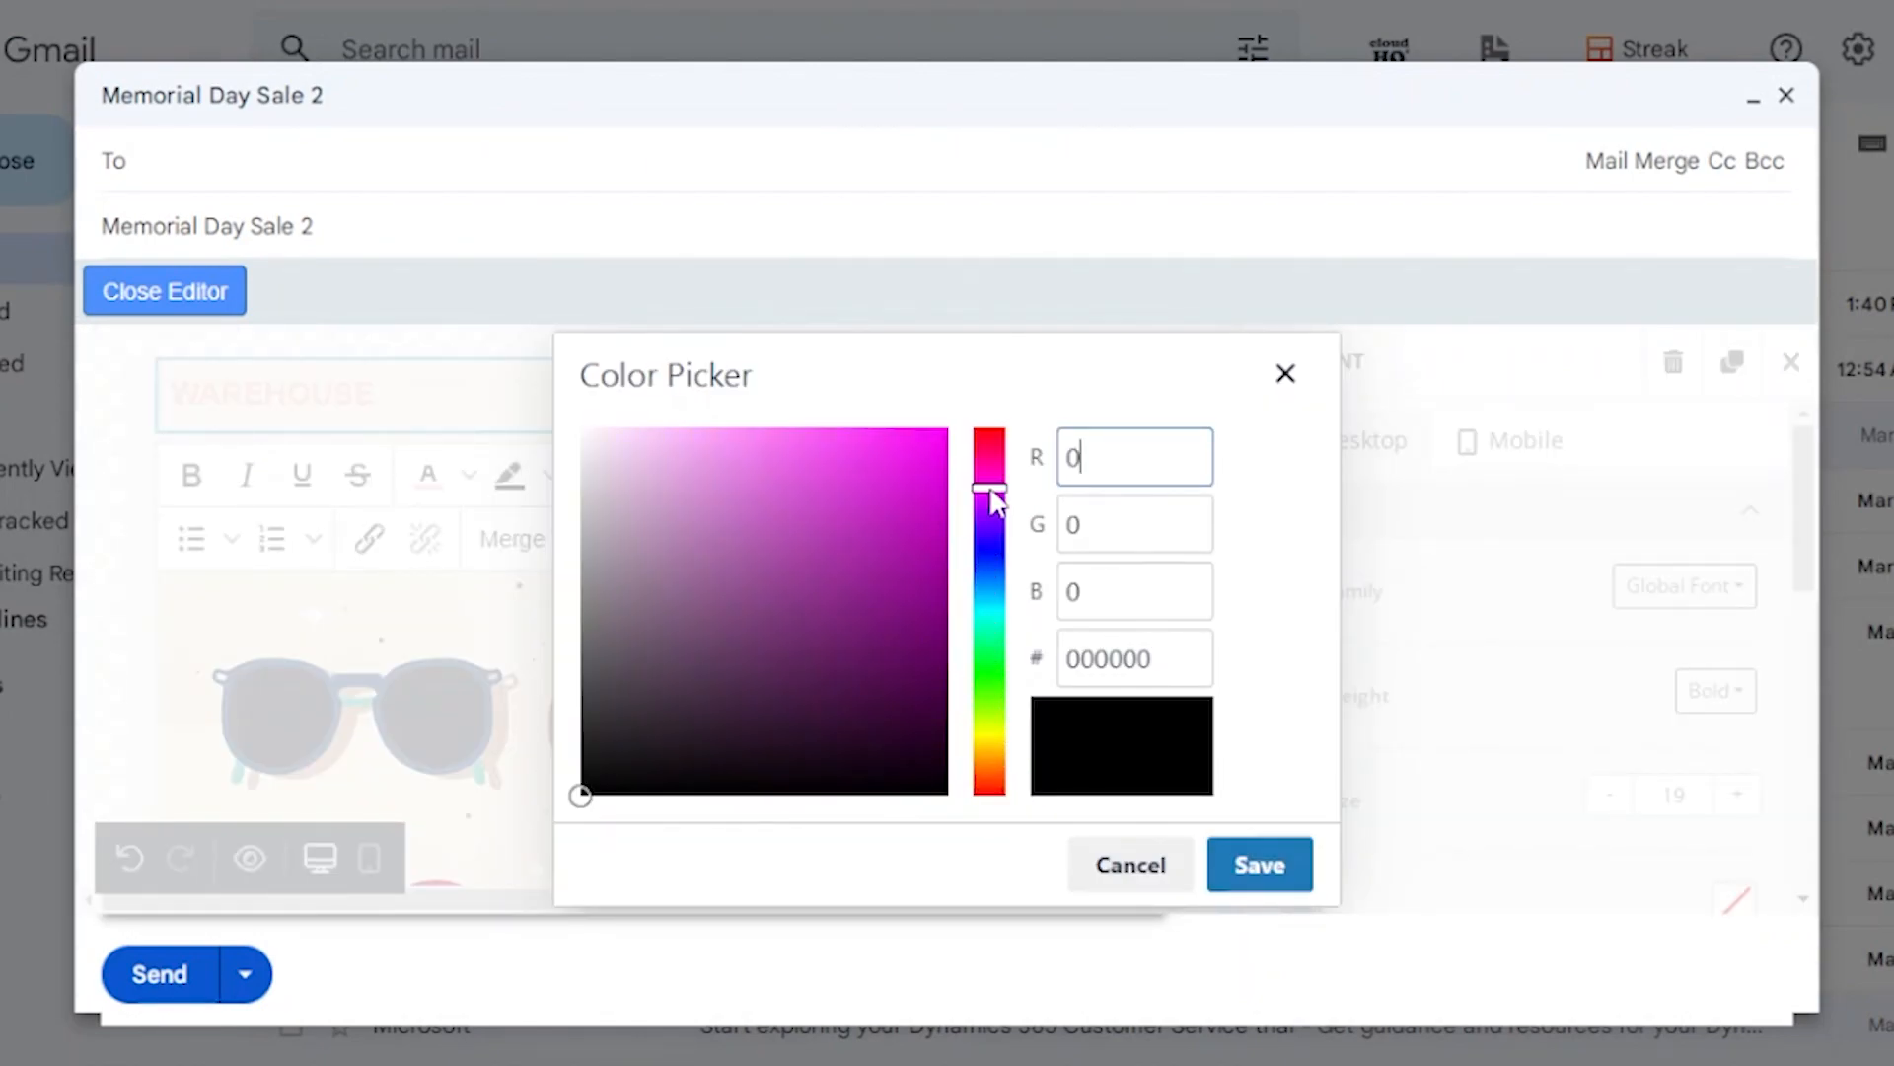
pyautogui.moveTo(993, 476); pyautogui.dragTo(993, 463)
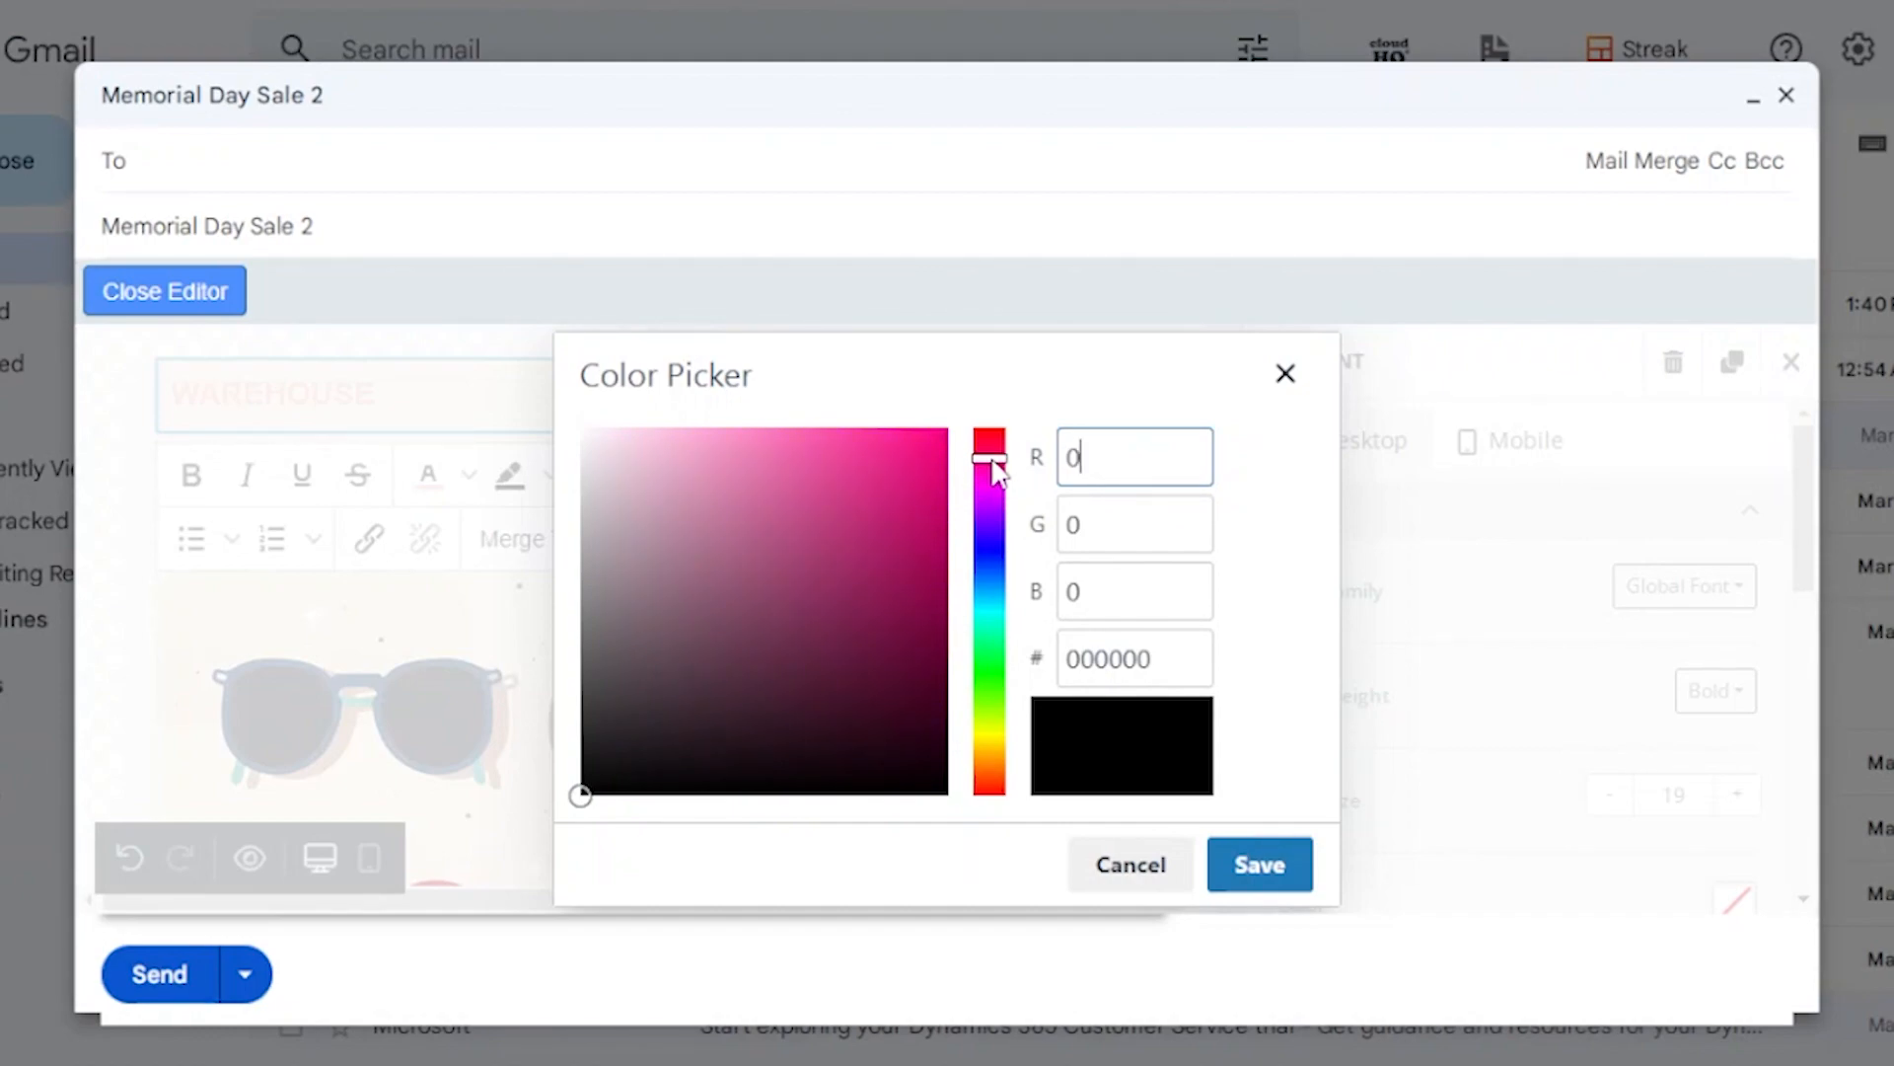
pyautogui.click(893, 465)
pyautogui.click(918, 440)
pyautogui.click(928, 464)
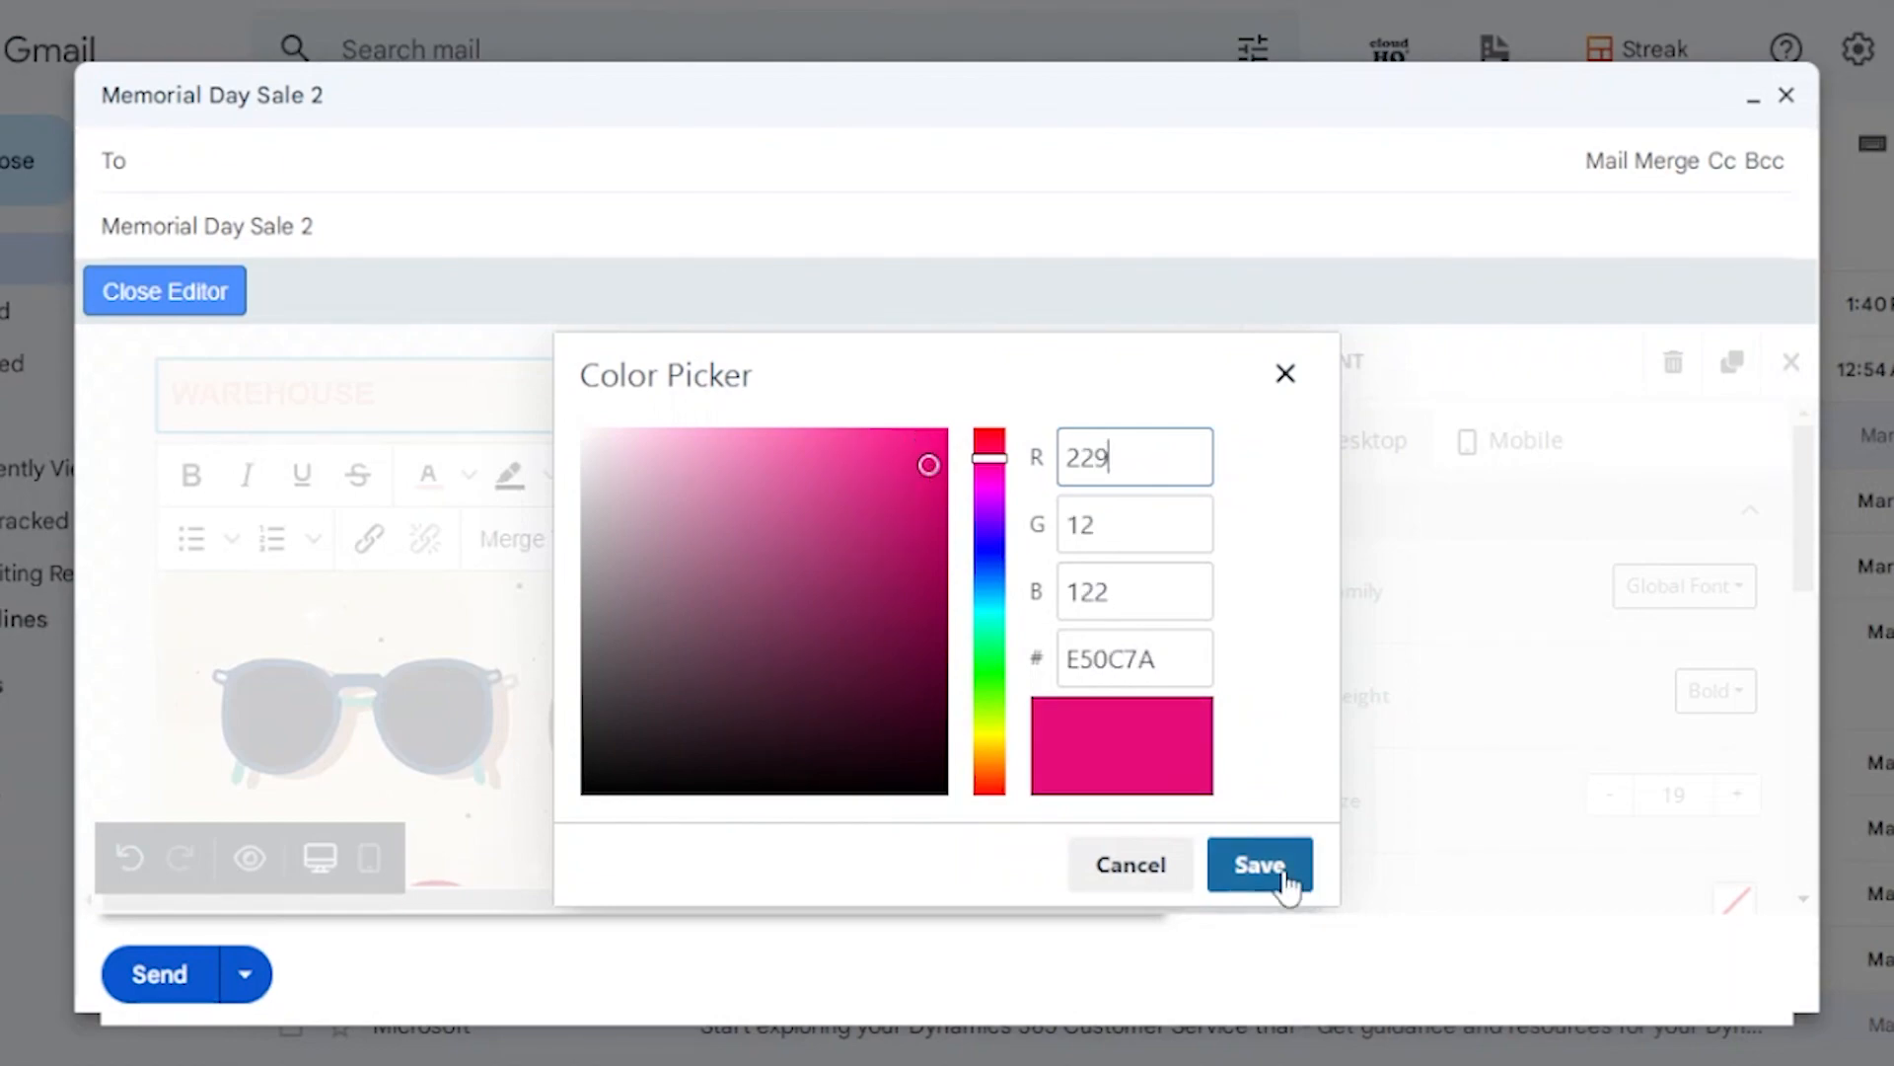
pyautogui.click(1283, 868)
pyautogui.click(372, 385)
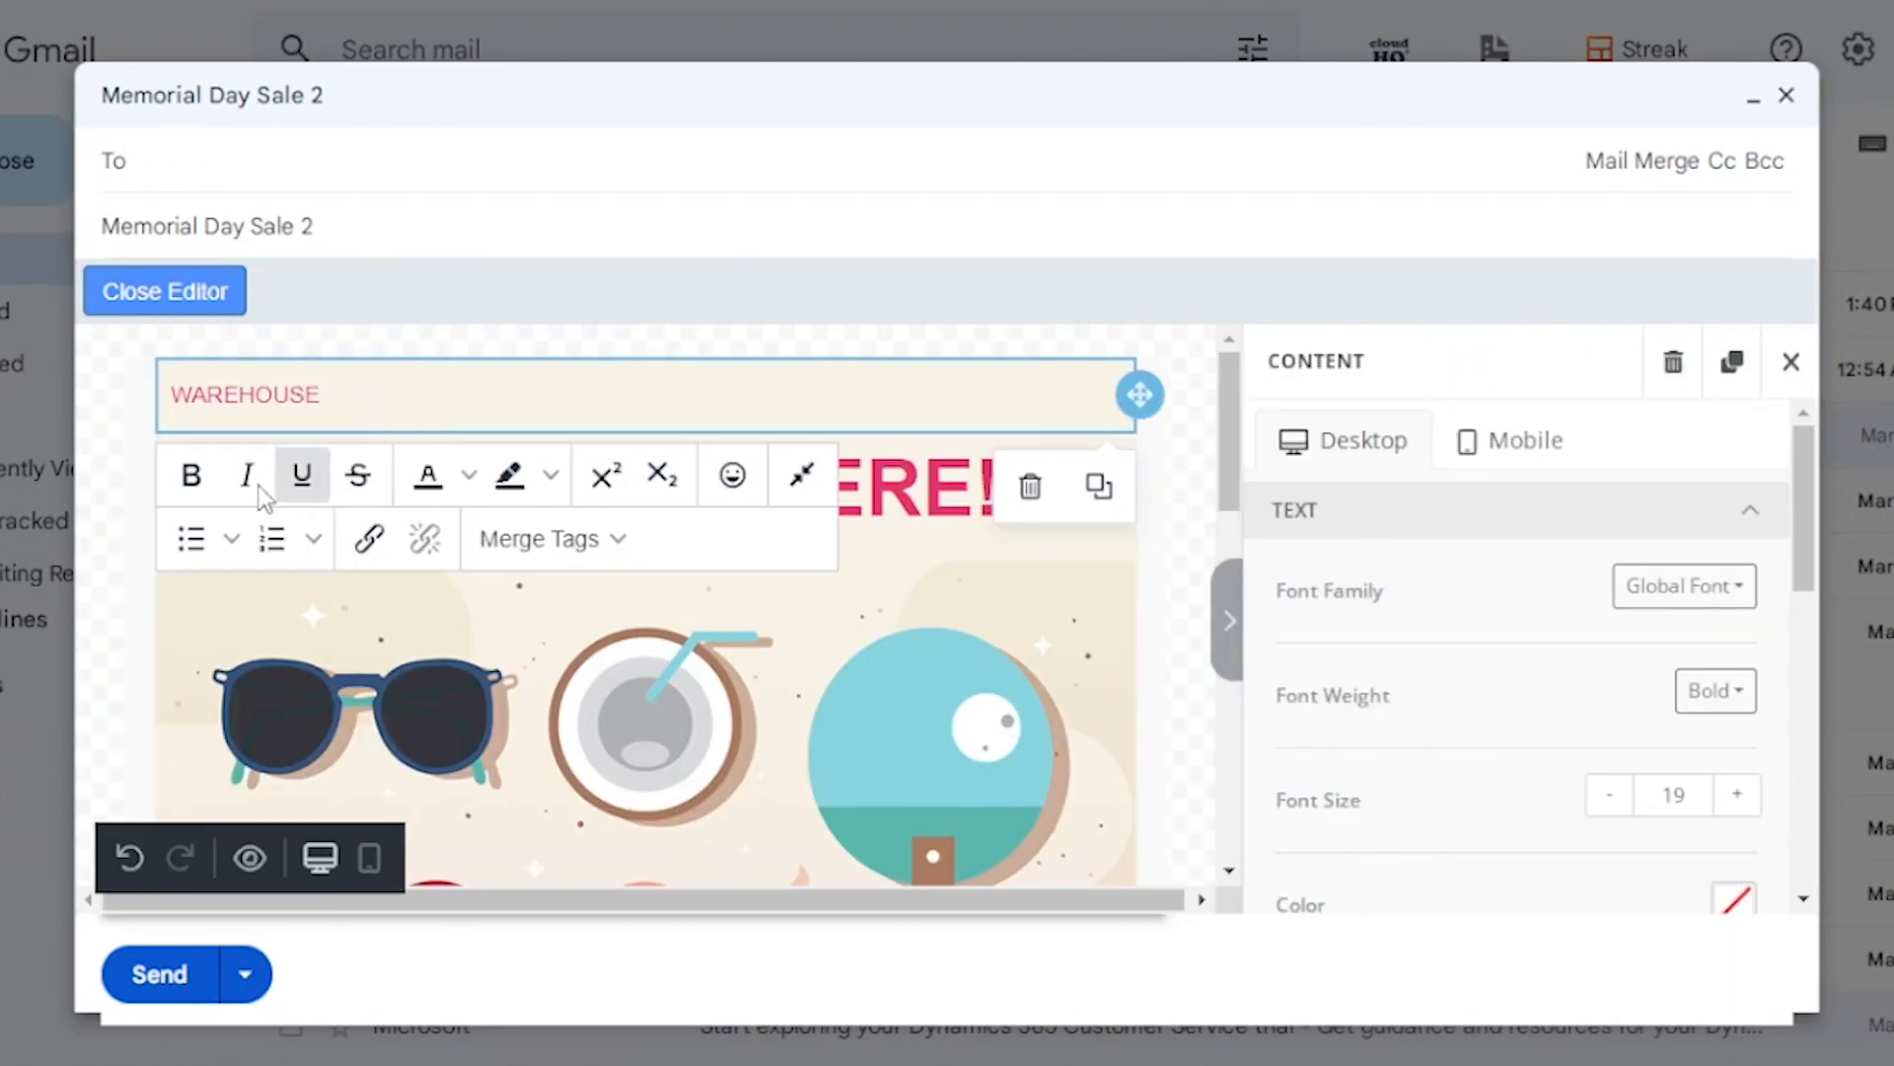
pyautogui.click(212, 483)
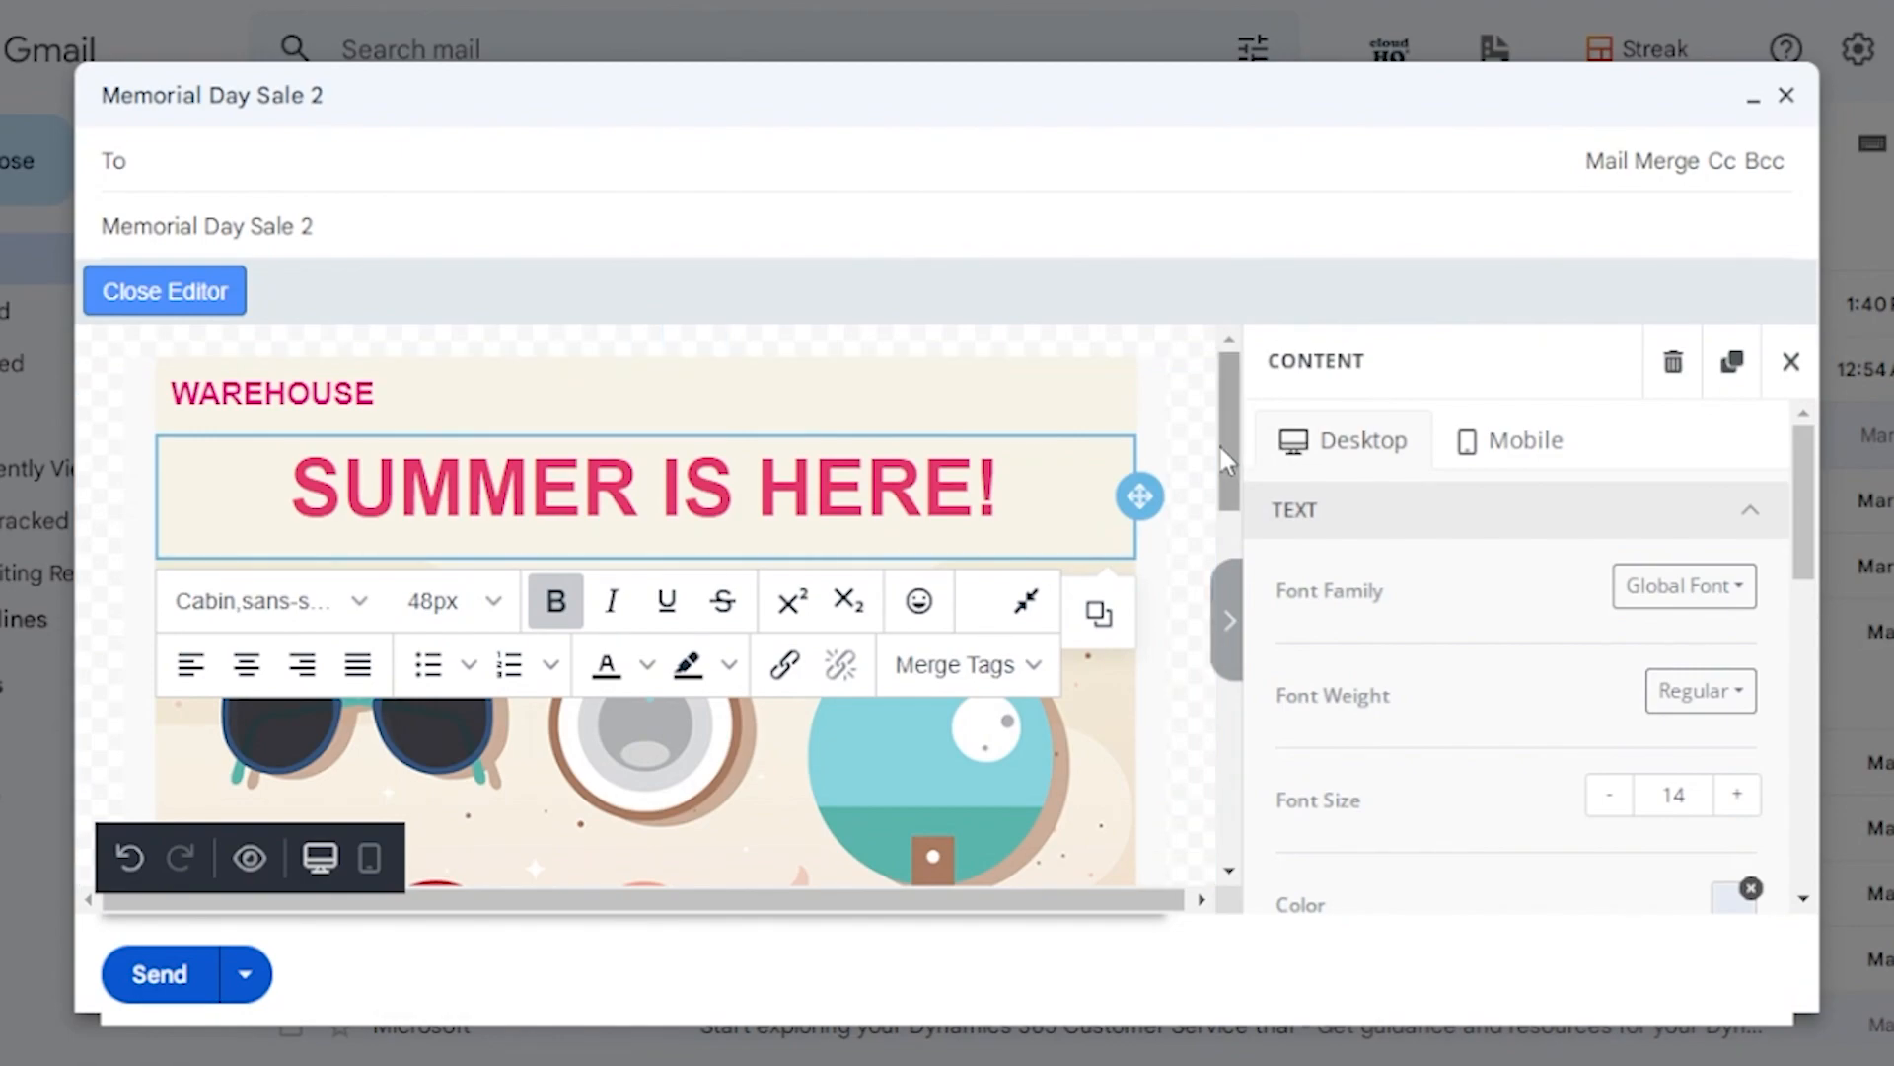
# Examine the rest of the template, from the summer illustration and sale offer to the footer, and return to its beginning
pyautogui.scroll(-3, 1228, 518)
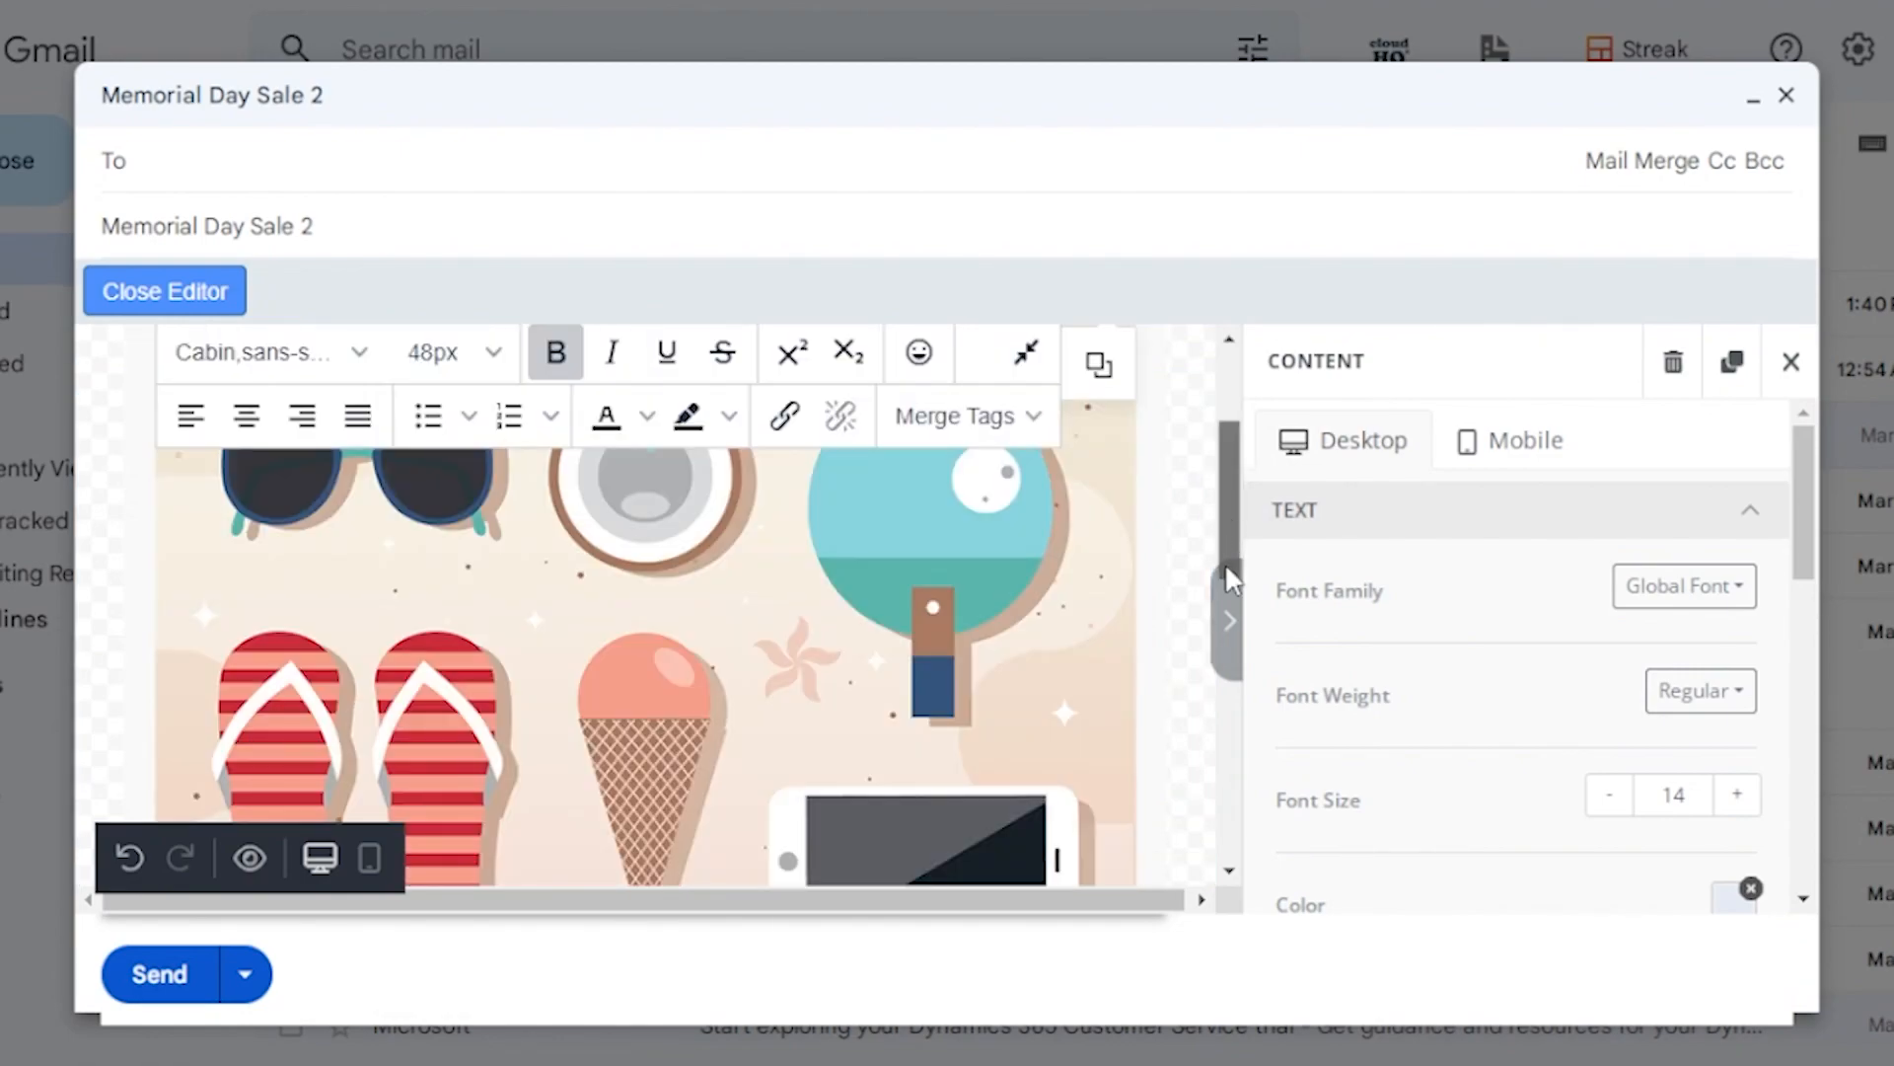
pyautogui.scroll(-2, 1224, 561)
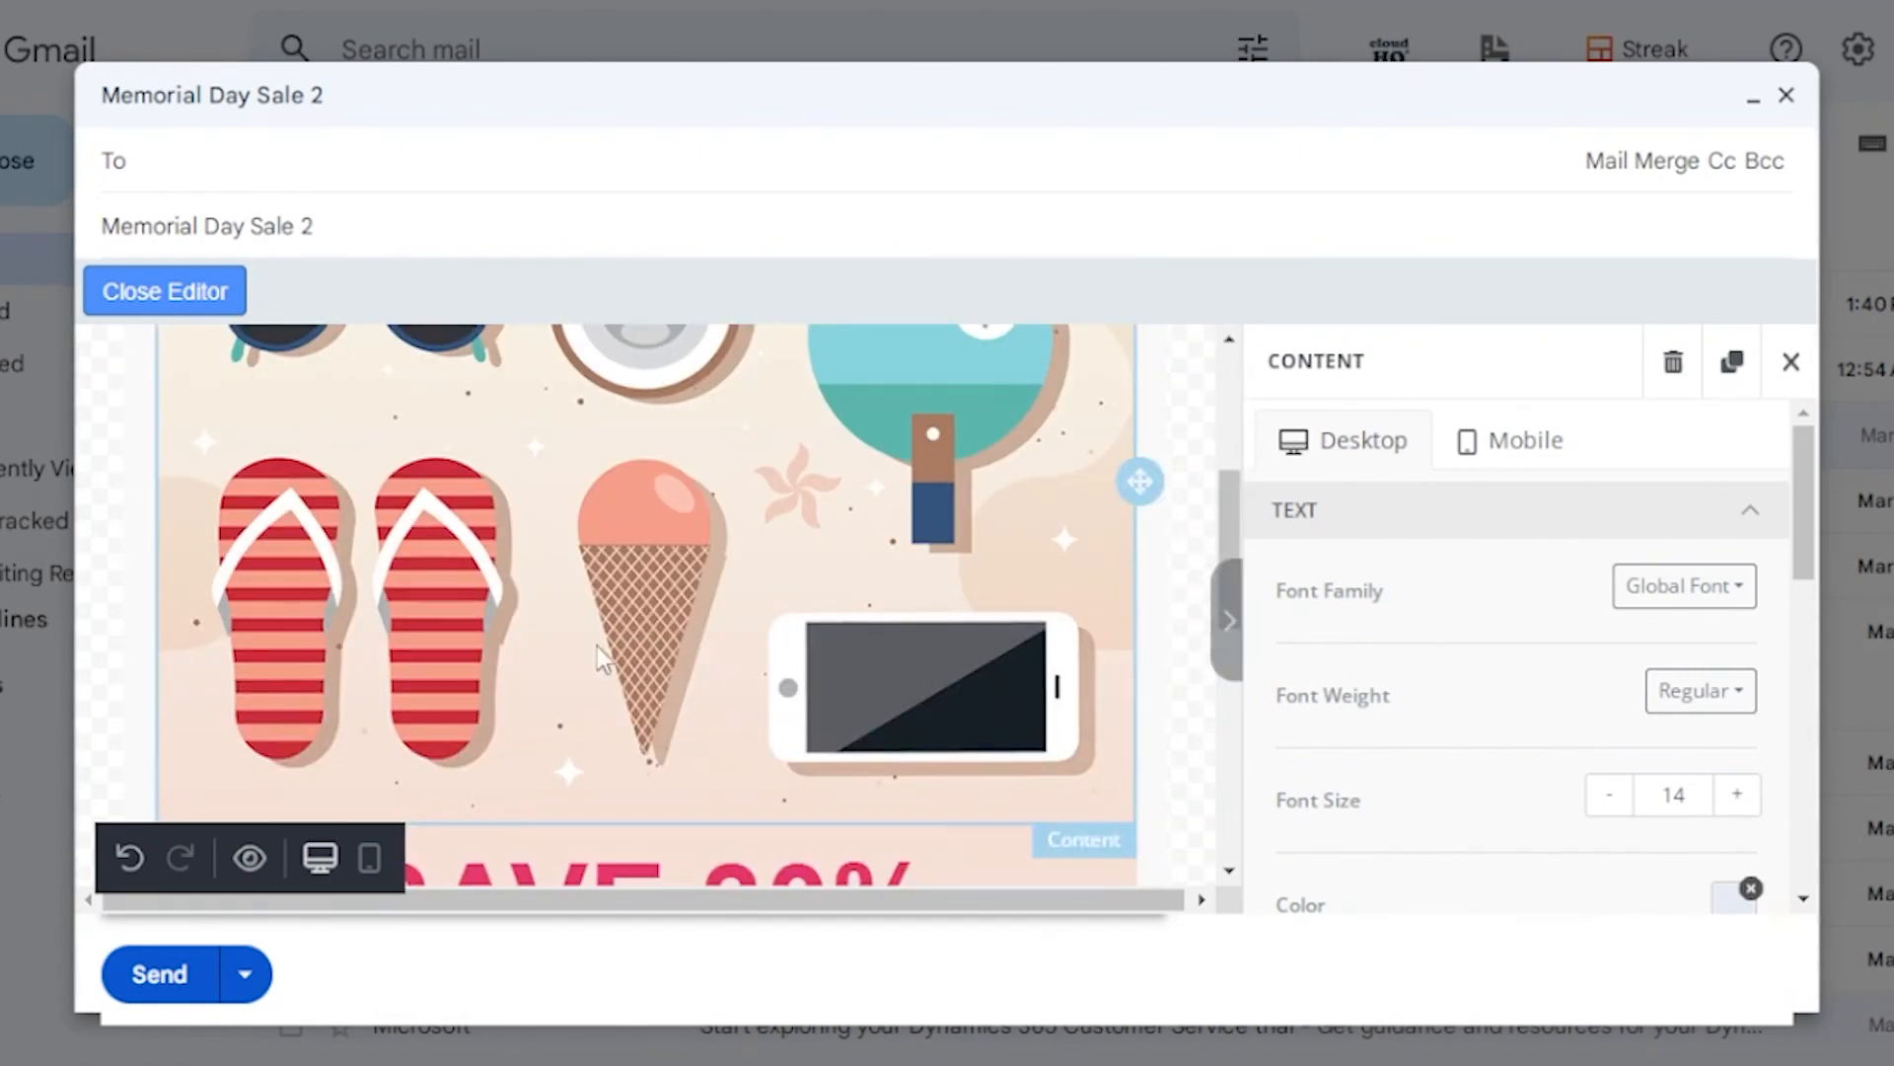
pyautogui.moveTo(1223, 506); pyautogui.dragTo(1219, 584)
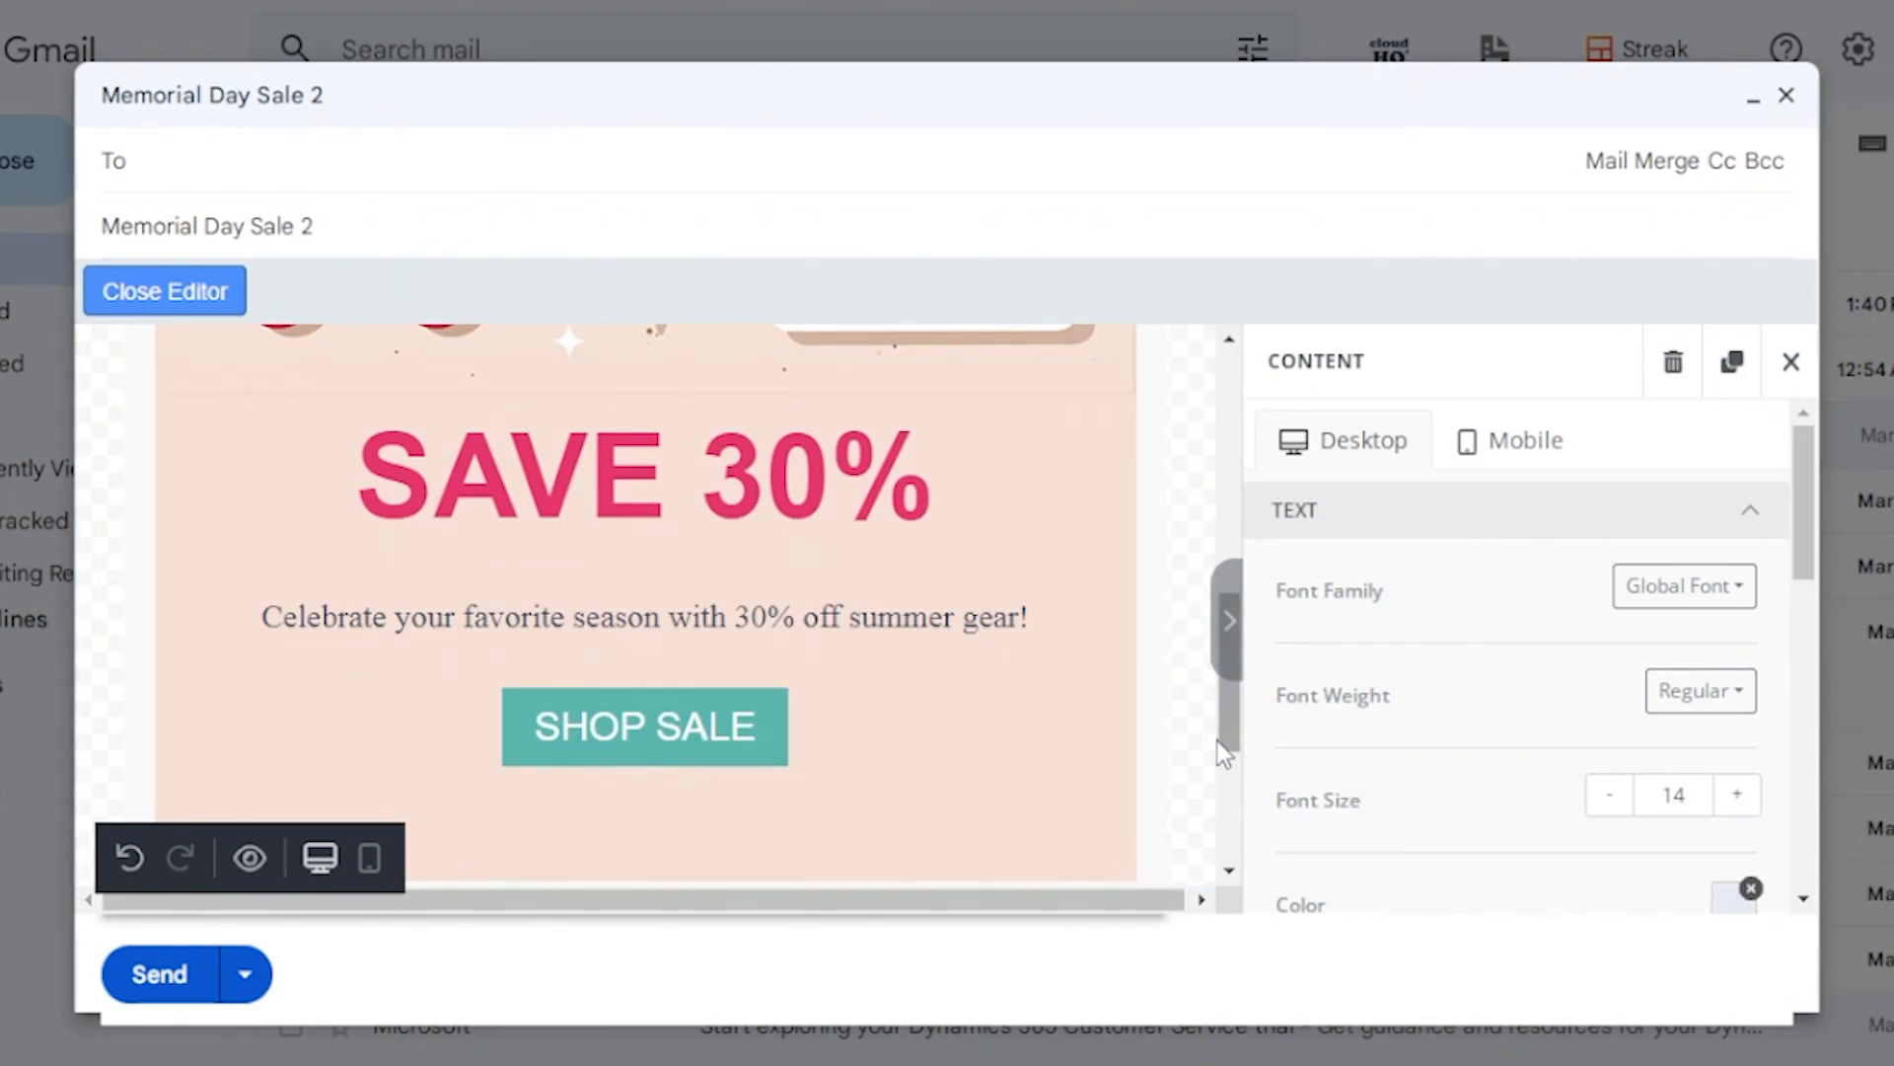
pyautogui.moveTo(1223, 755); pyautogui.dragTo(1230, 879)
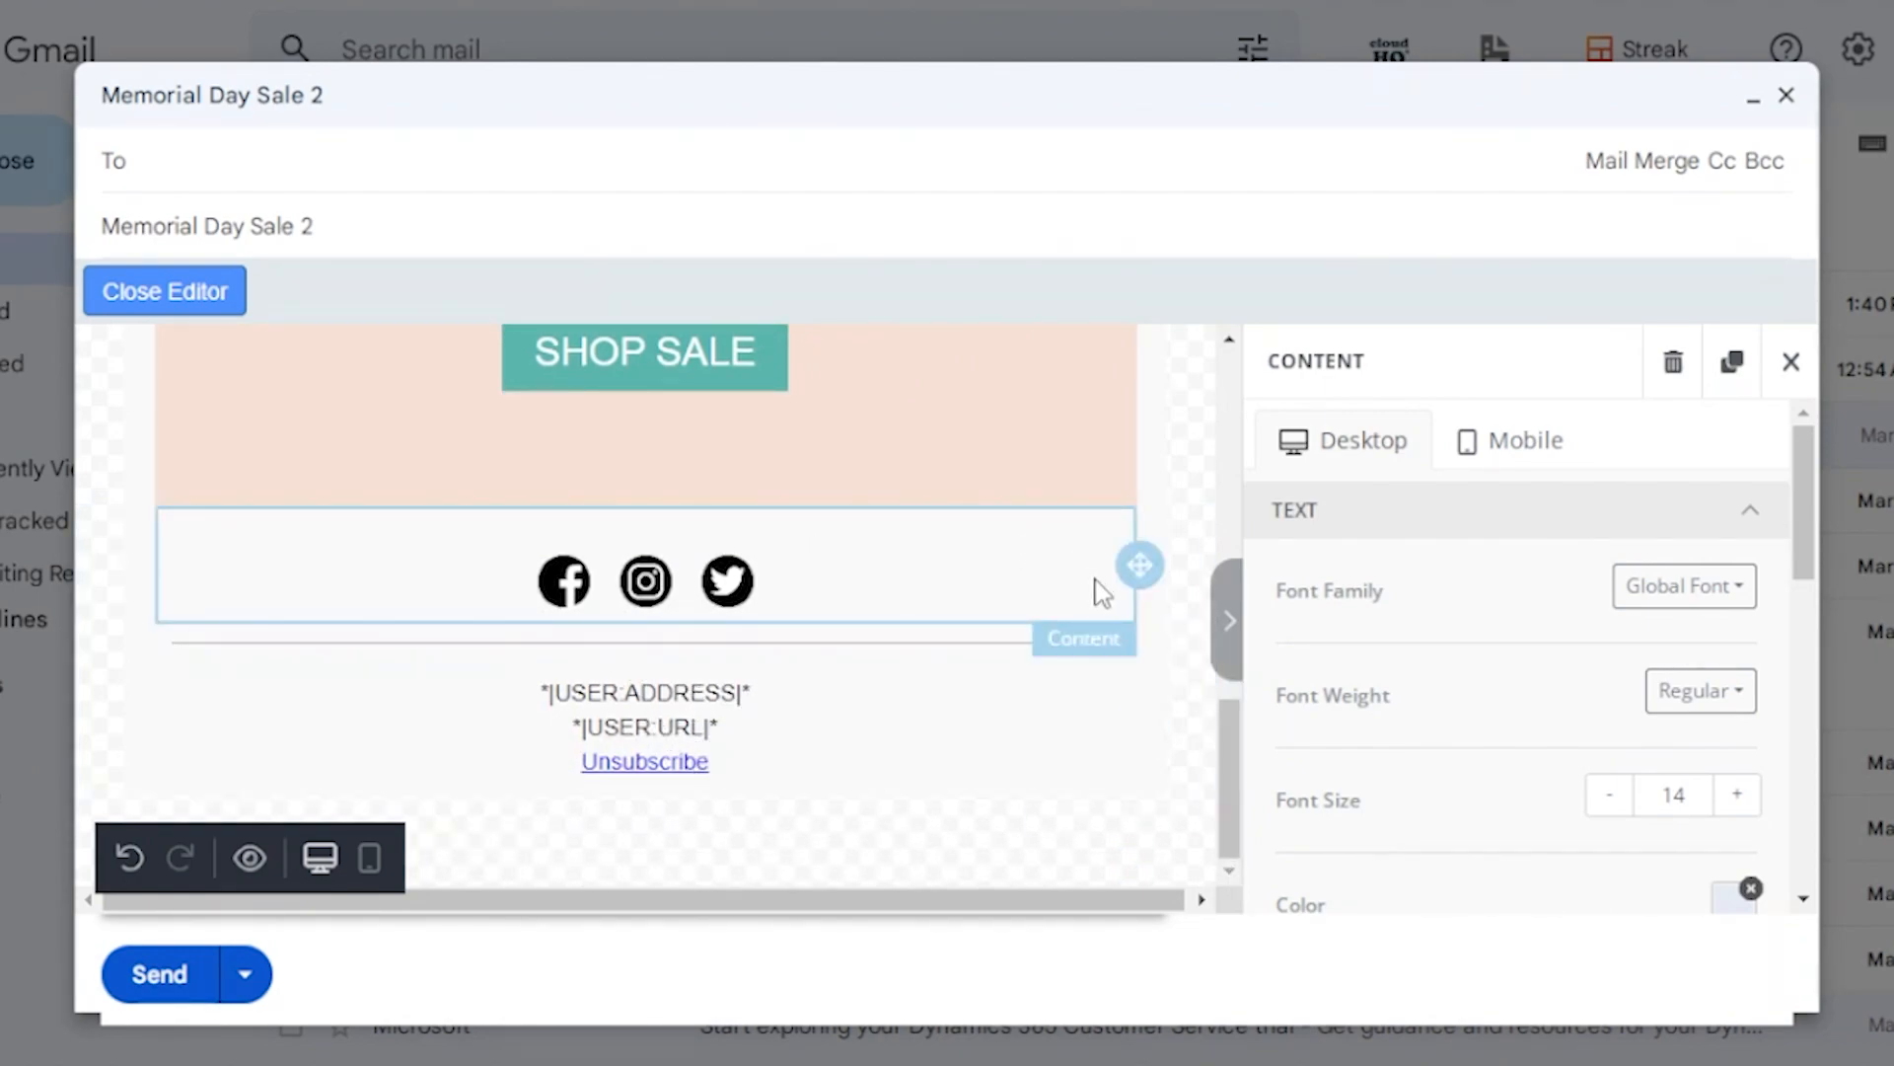
pyautogui.scroll(1, 1228, 769)
pyautogui.moveTo(1250, 272); pyautogui.dragTo(1252, 236)
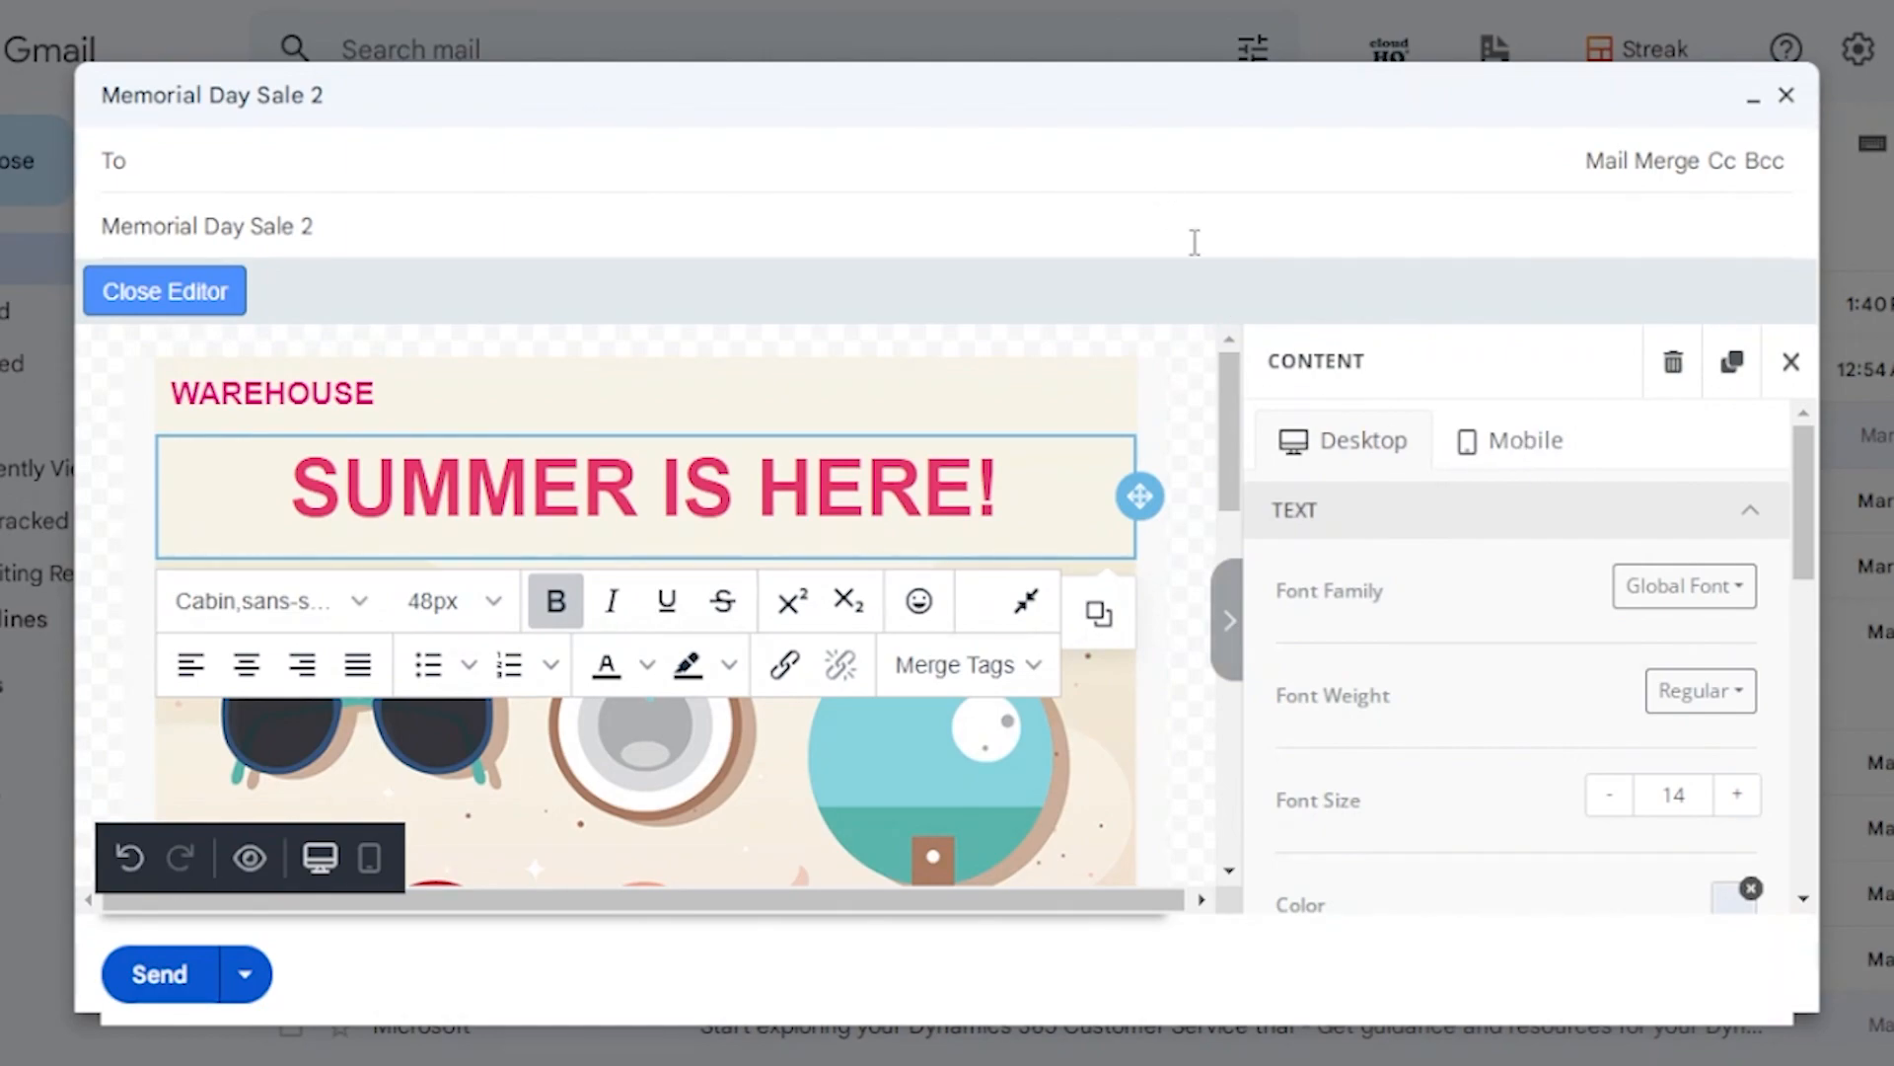
pyautogui.moveTo(1236, 407); pyautogui.dragTo(1236, 482)
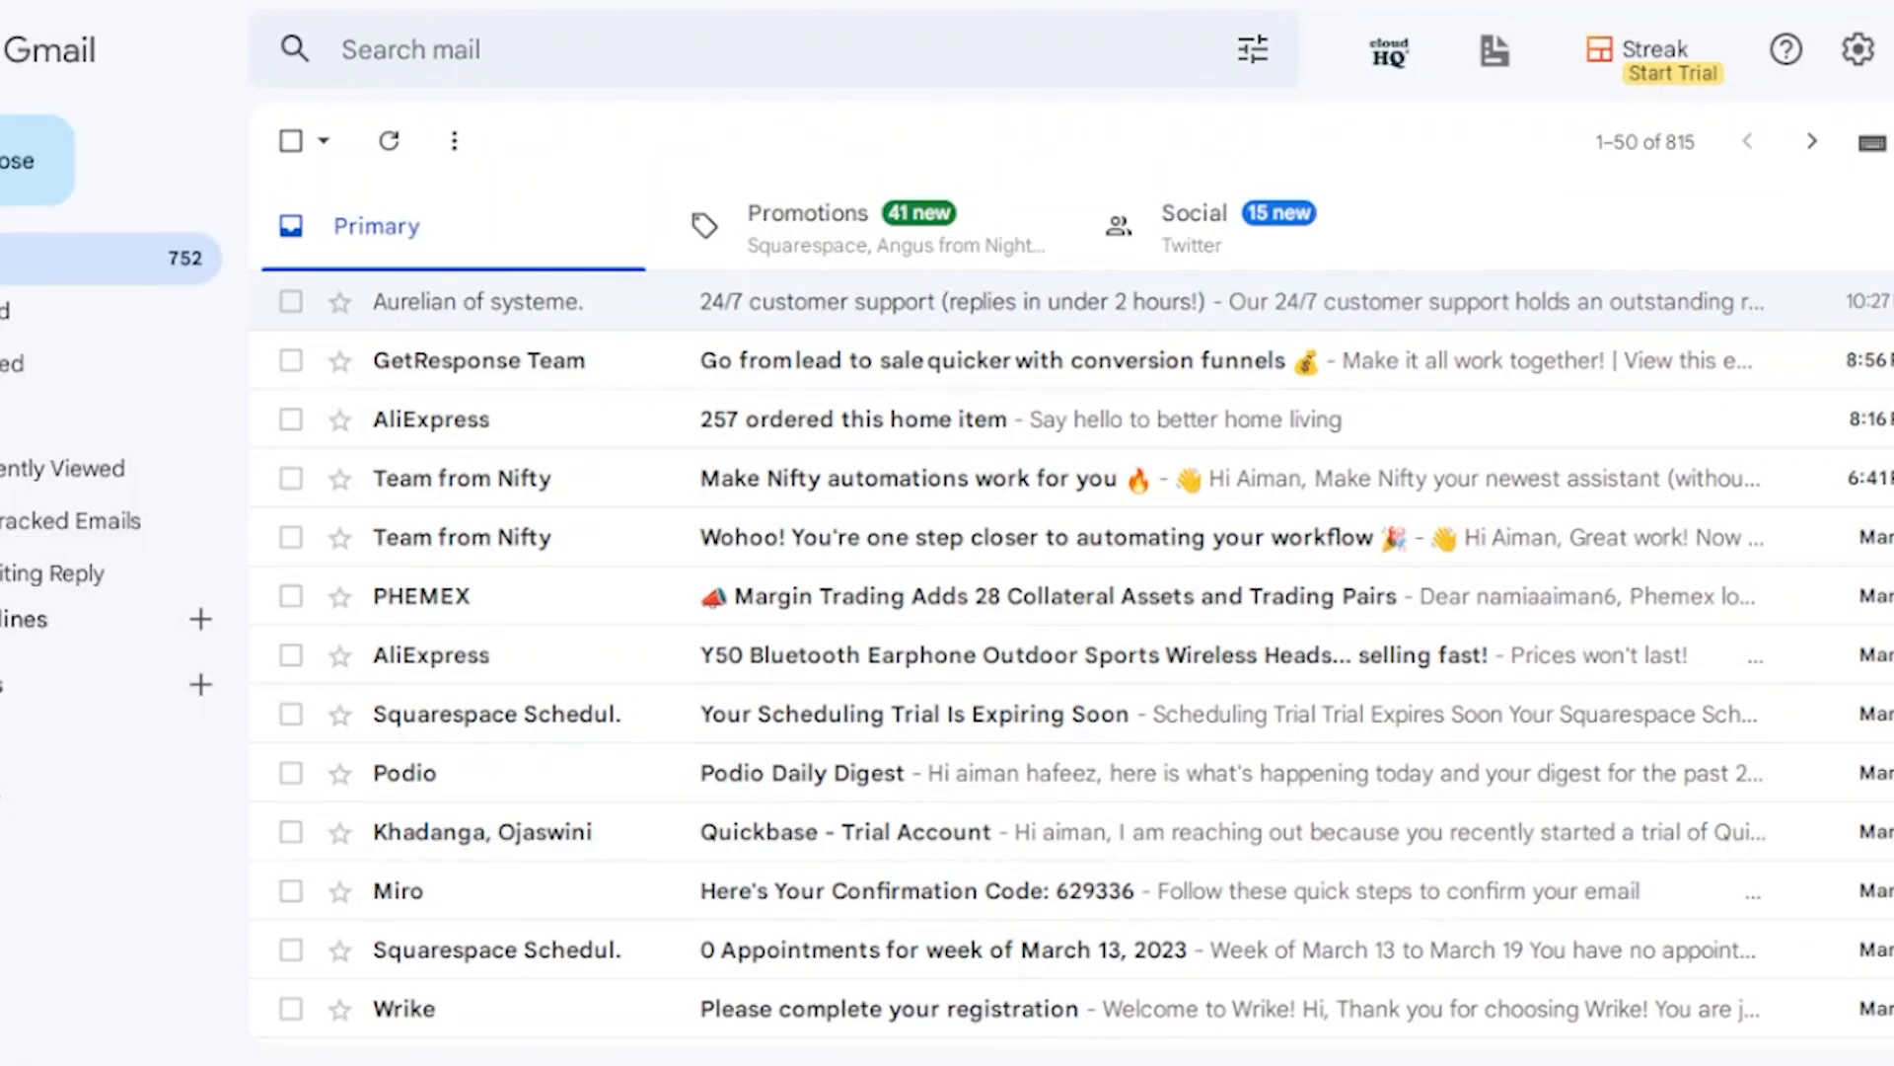
# Open cloudHQ's Gmail Email Templates dashboard, and look over the showcase page setup and the Sync & Backup page
pyautogui.click(1397, 67)
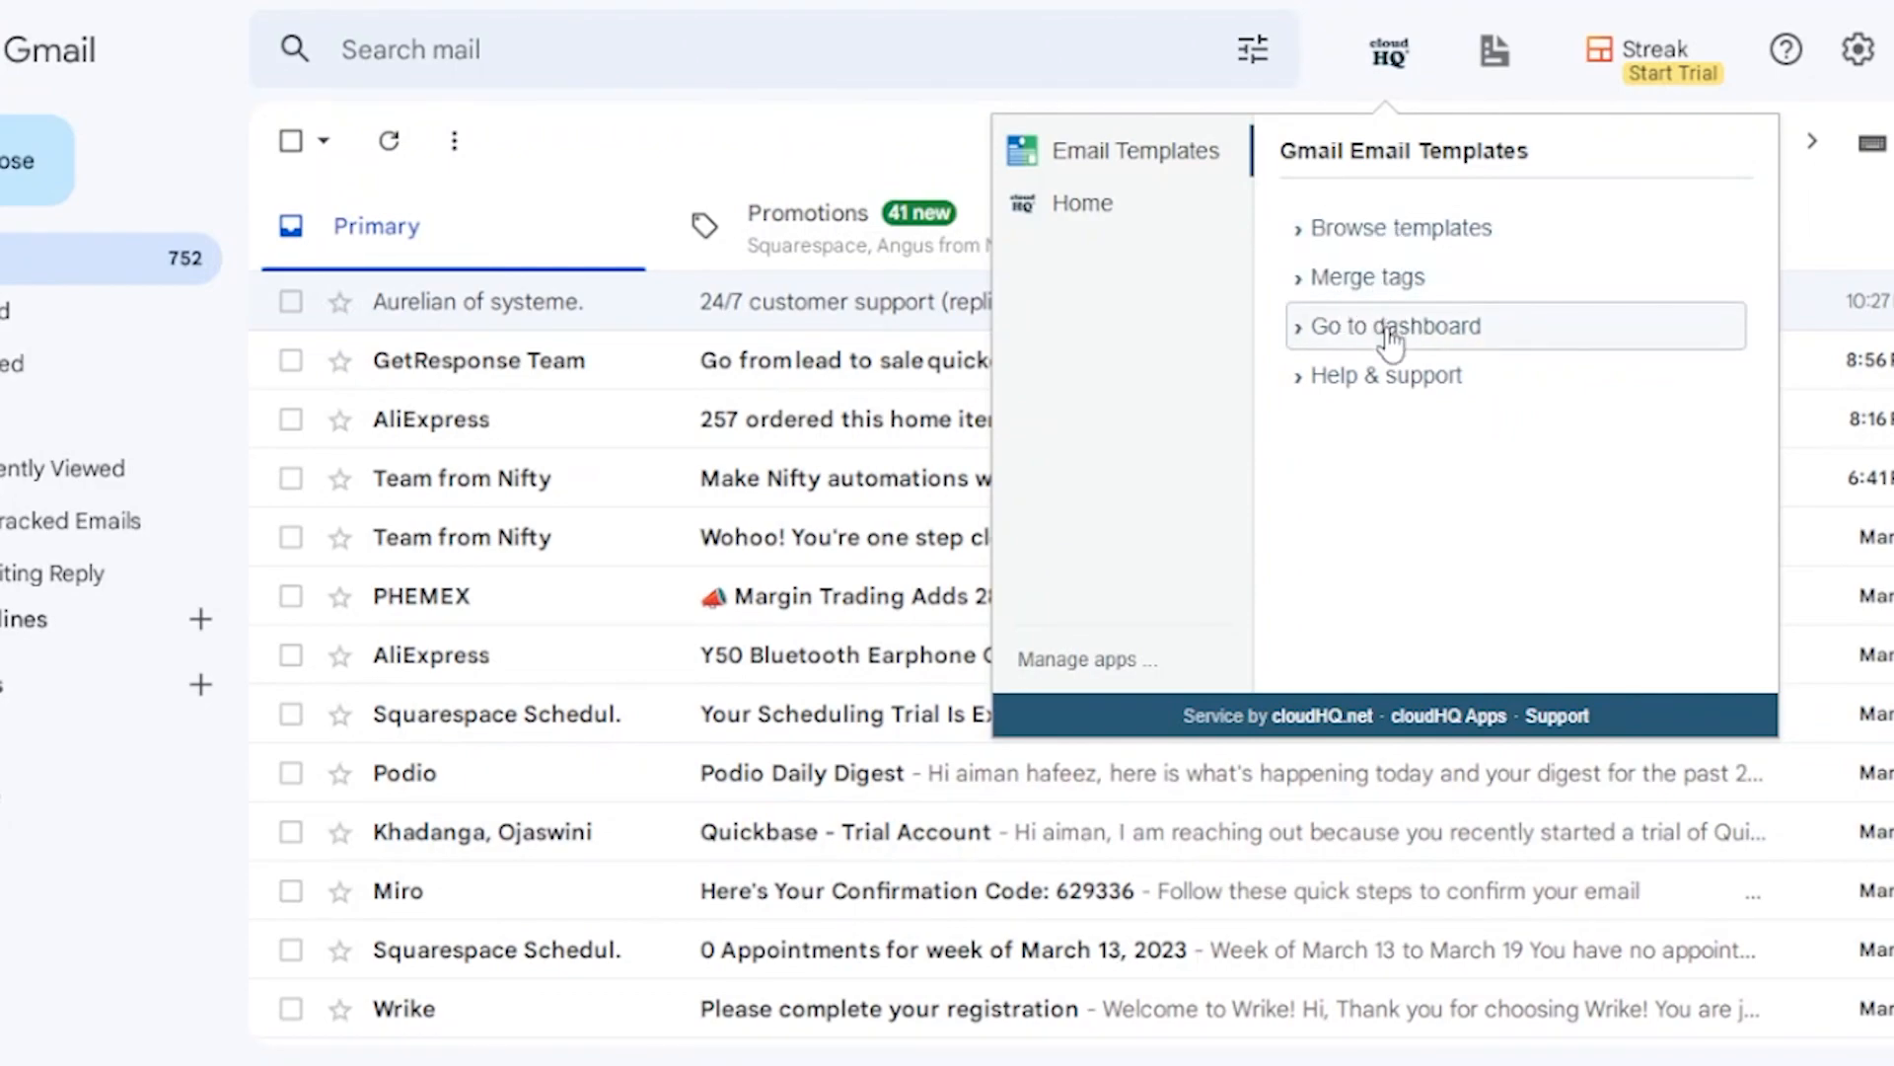
pyautogui.click(1391, 327)
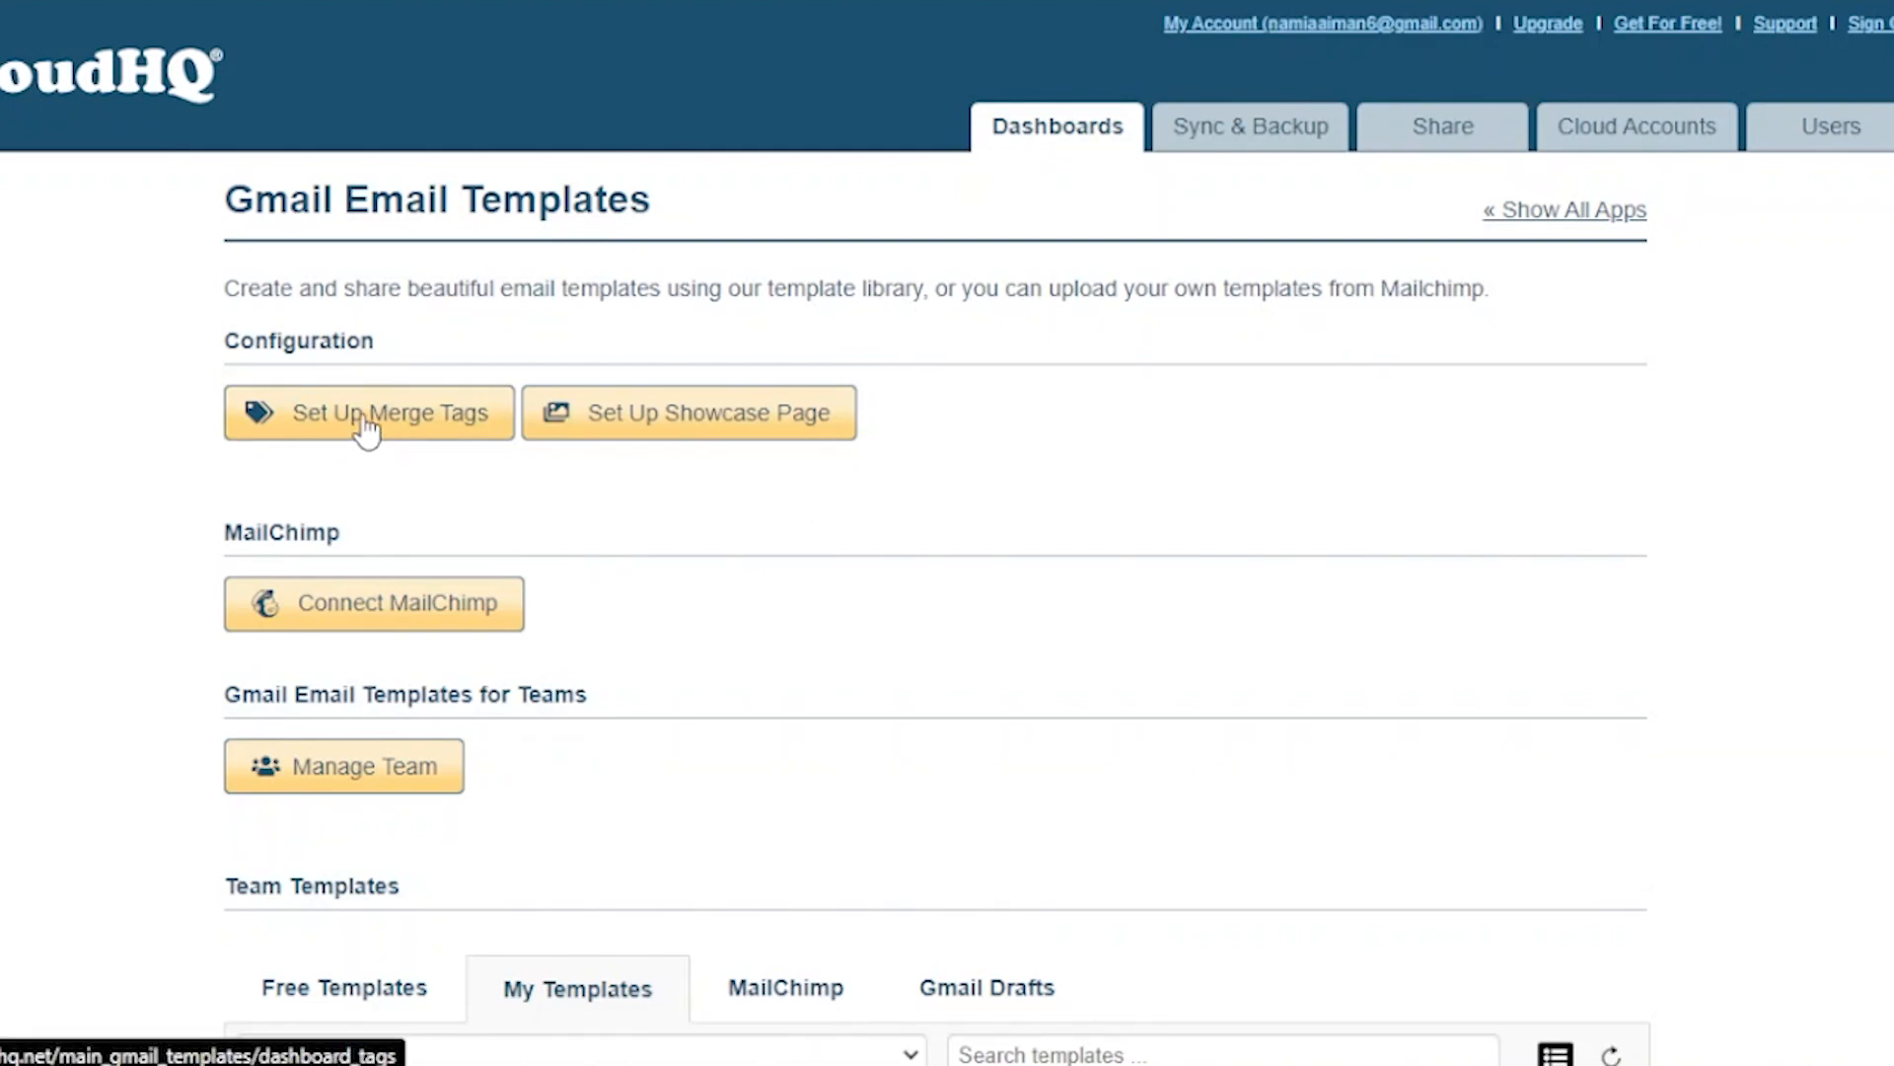
pyautogui.click(671, 427)
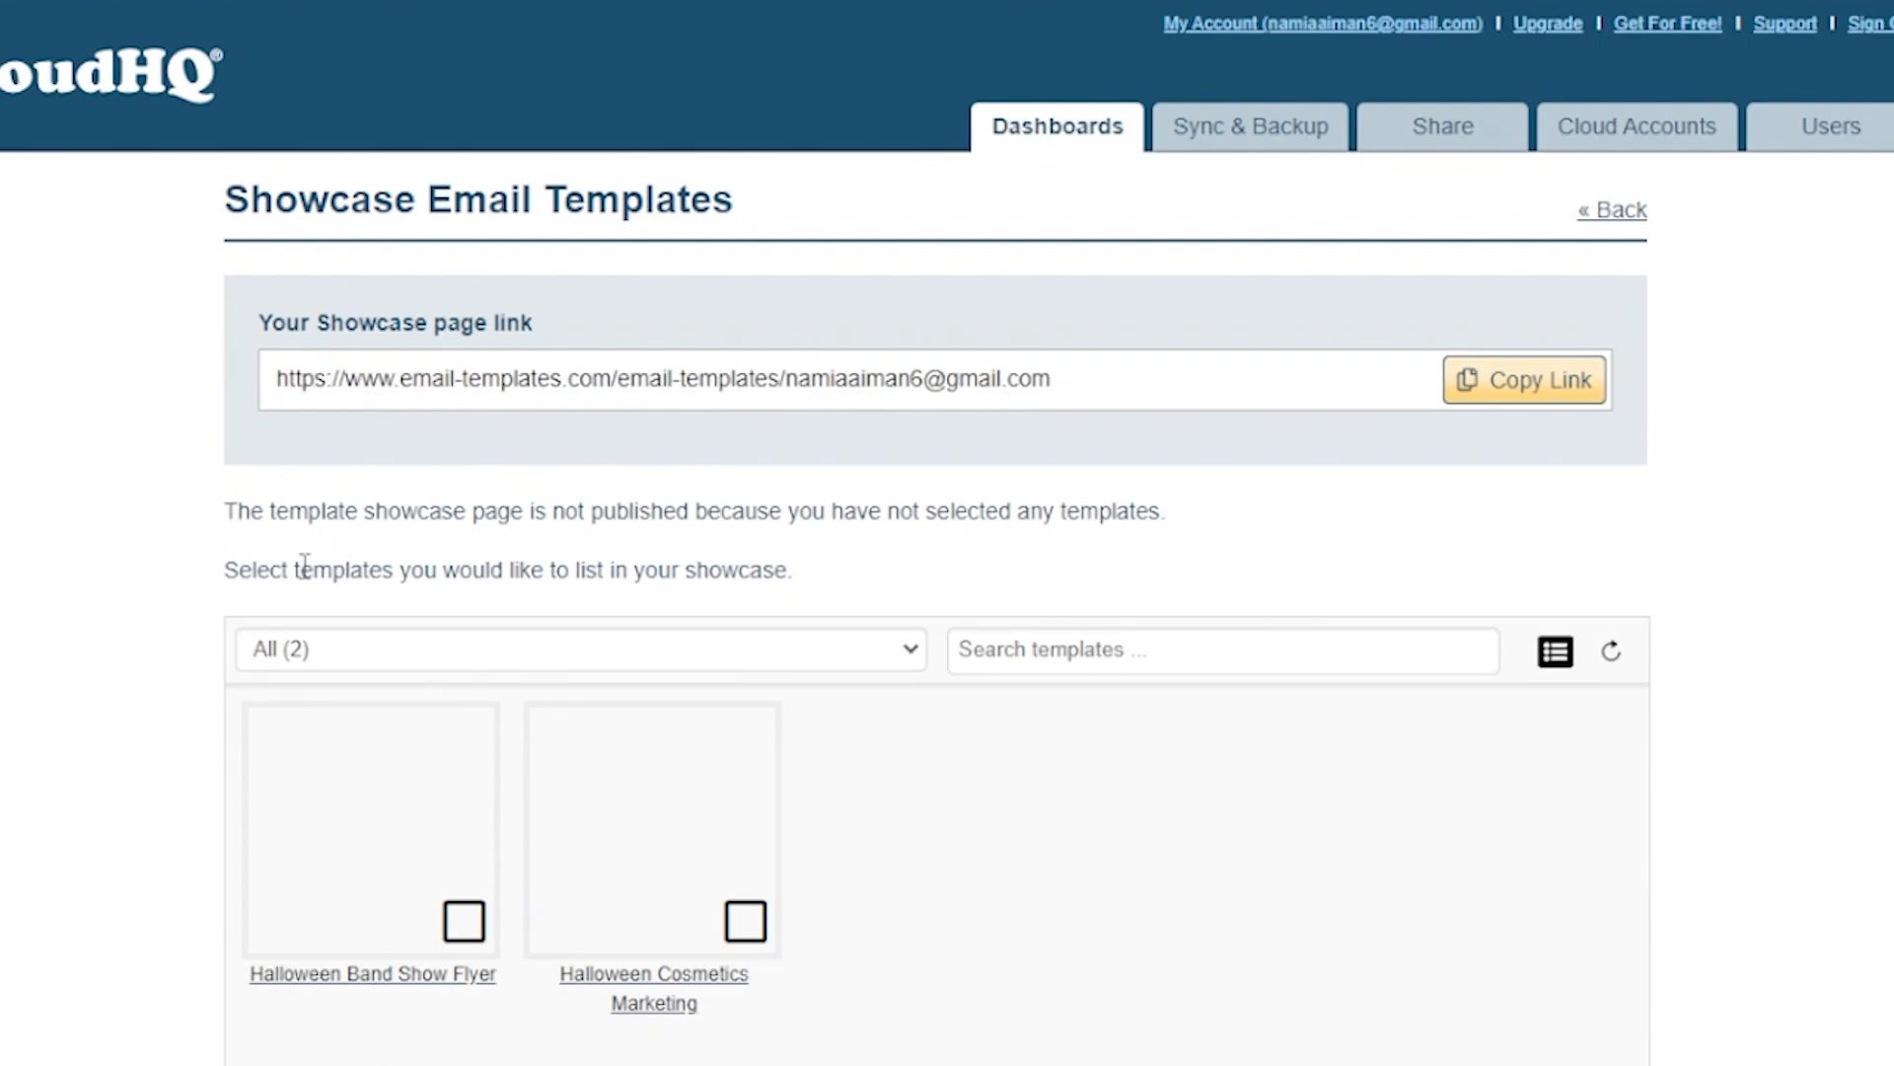
pyautogui.scroll(-1, 1010, 562)
pyautogui.scroll(1, 1010, 562)
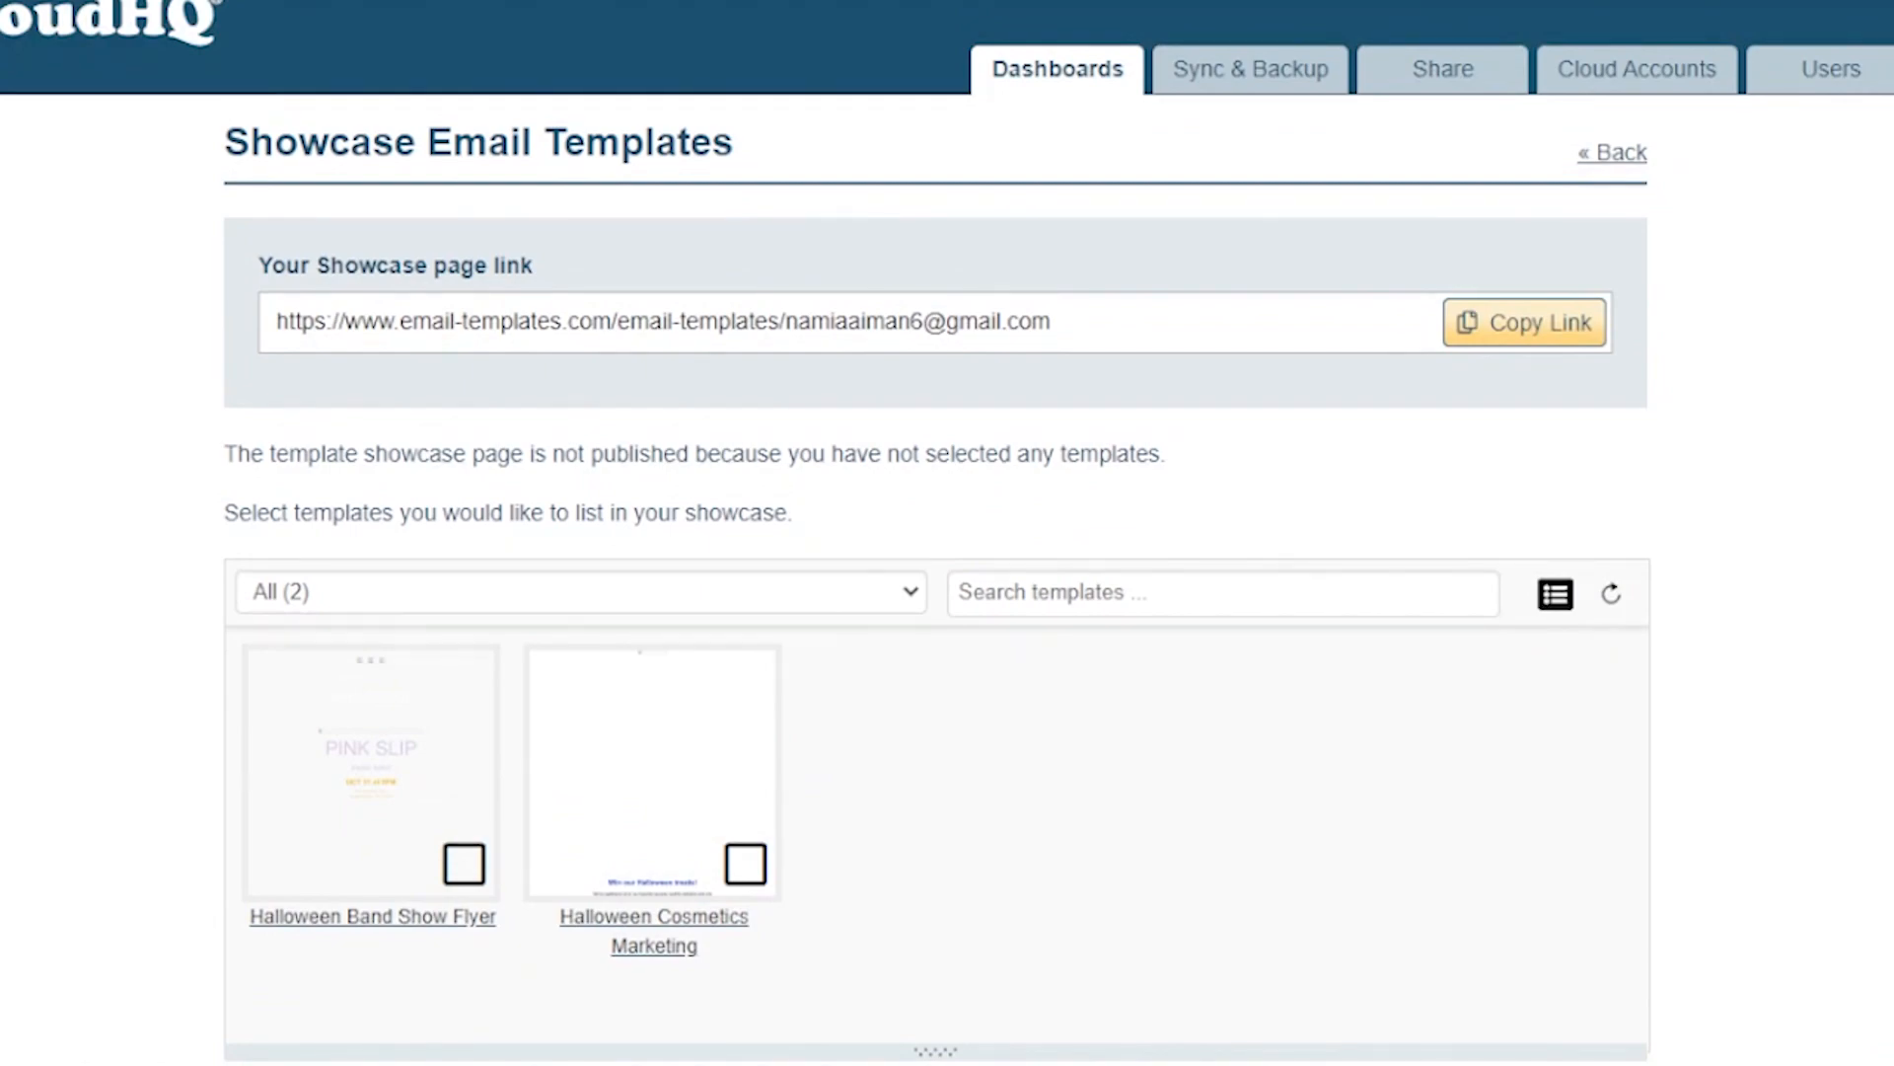
pyautogui.scroll(-3, 1392, 621)
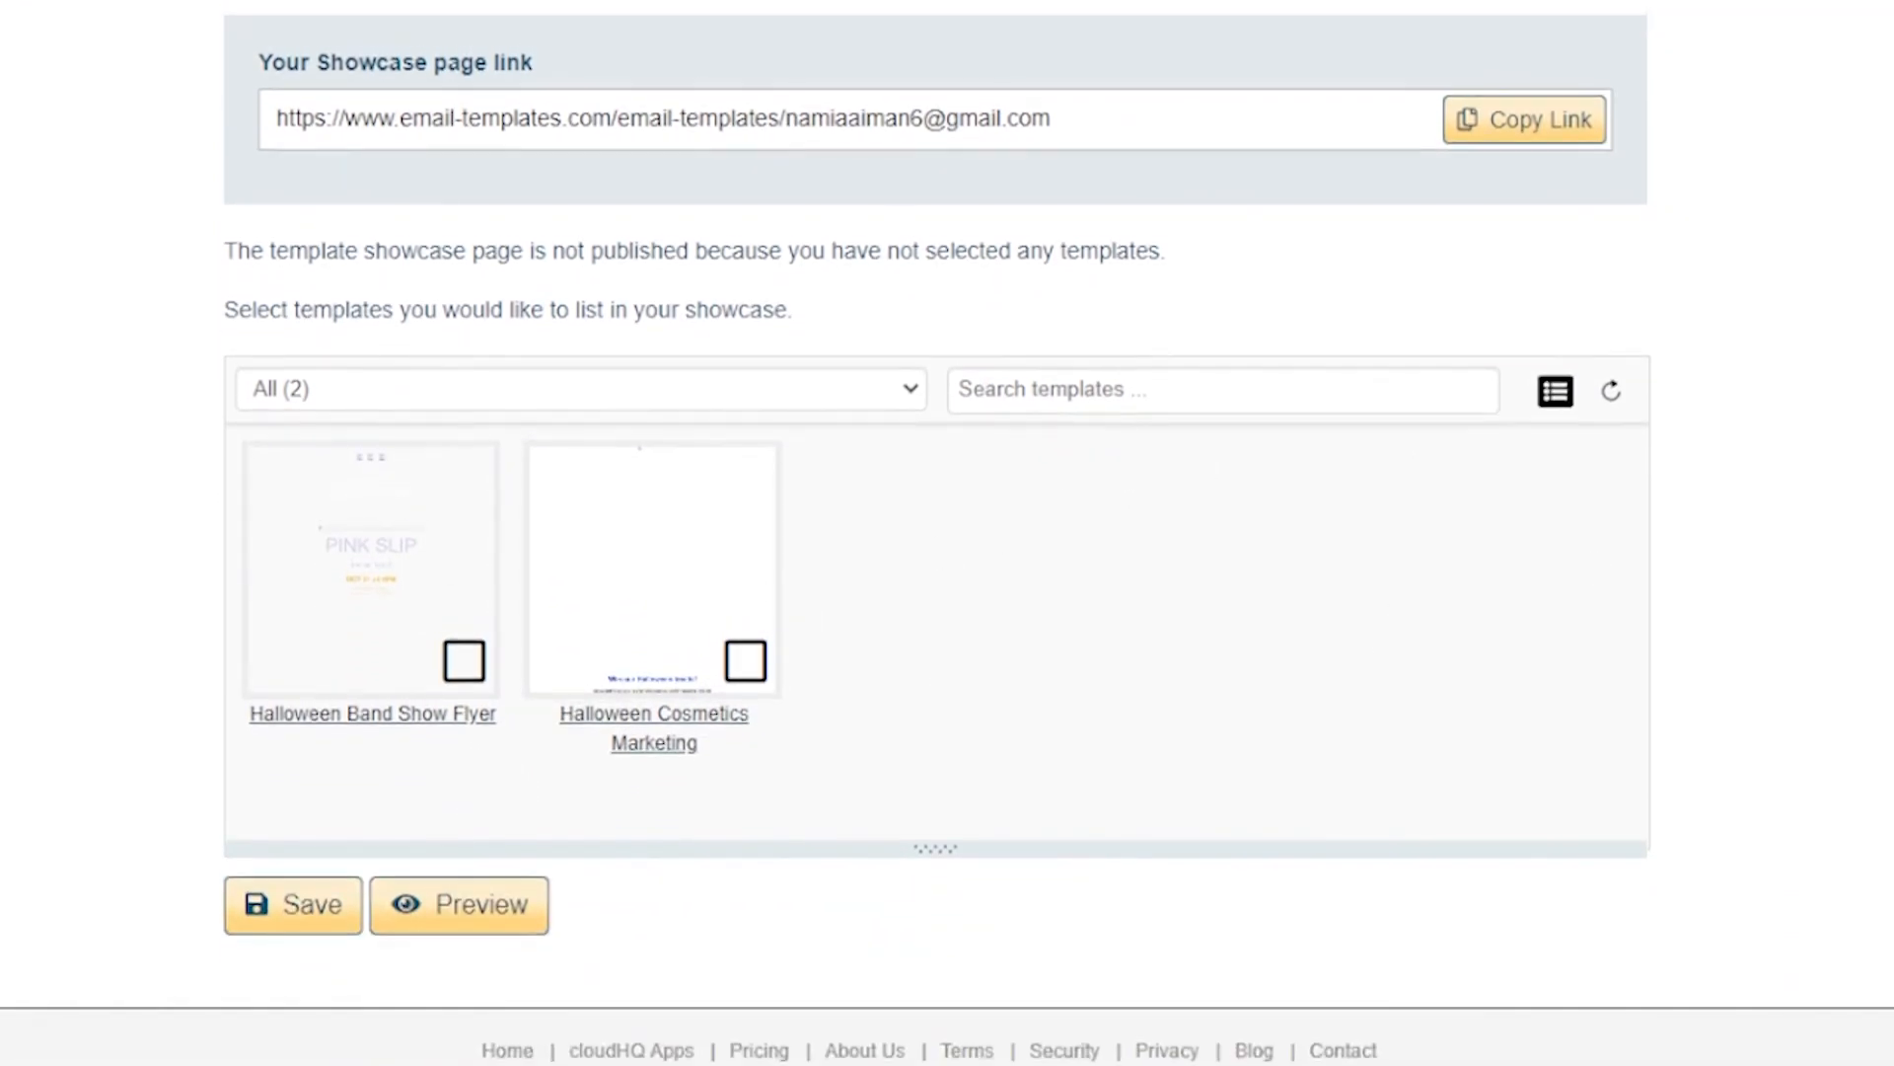
pyautogui.scroll(4, 1401, 246)
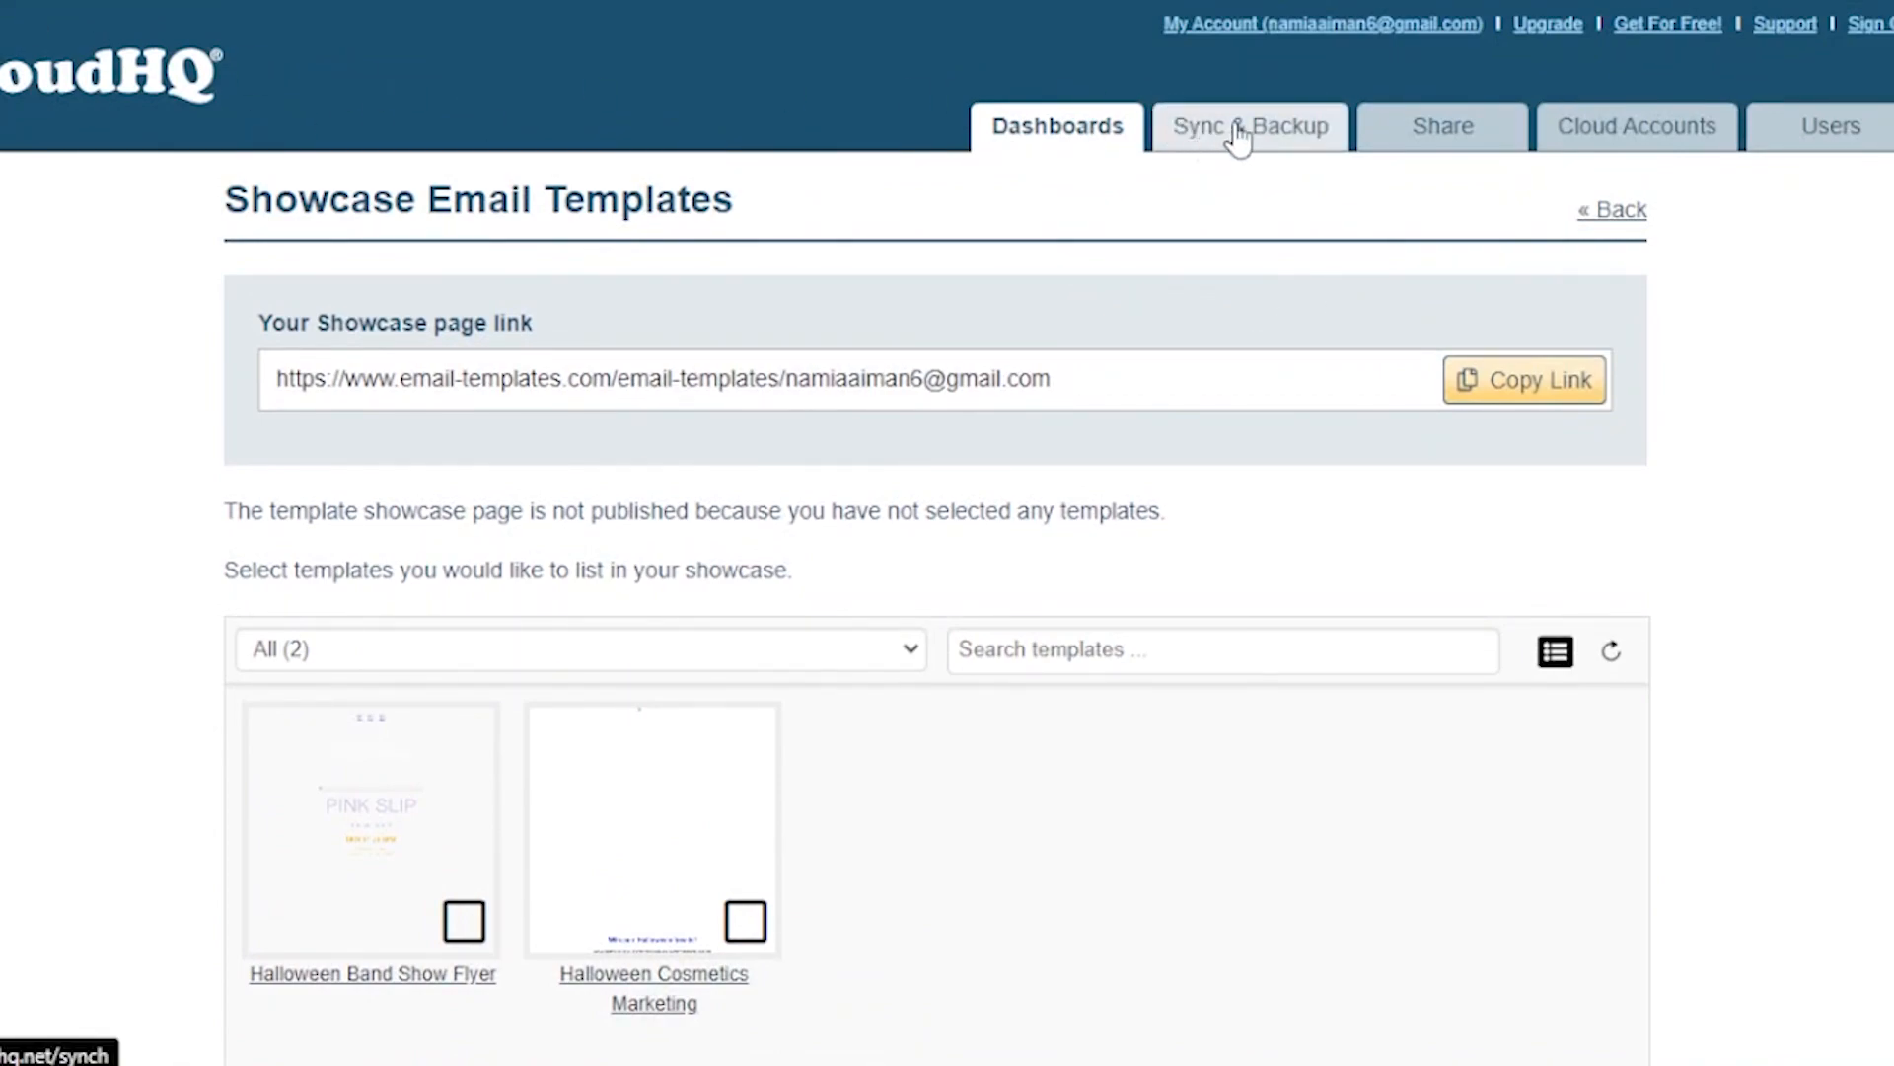
pyautogui.click(1280, 134)
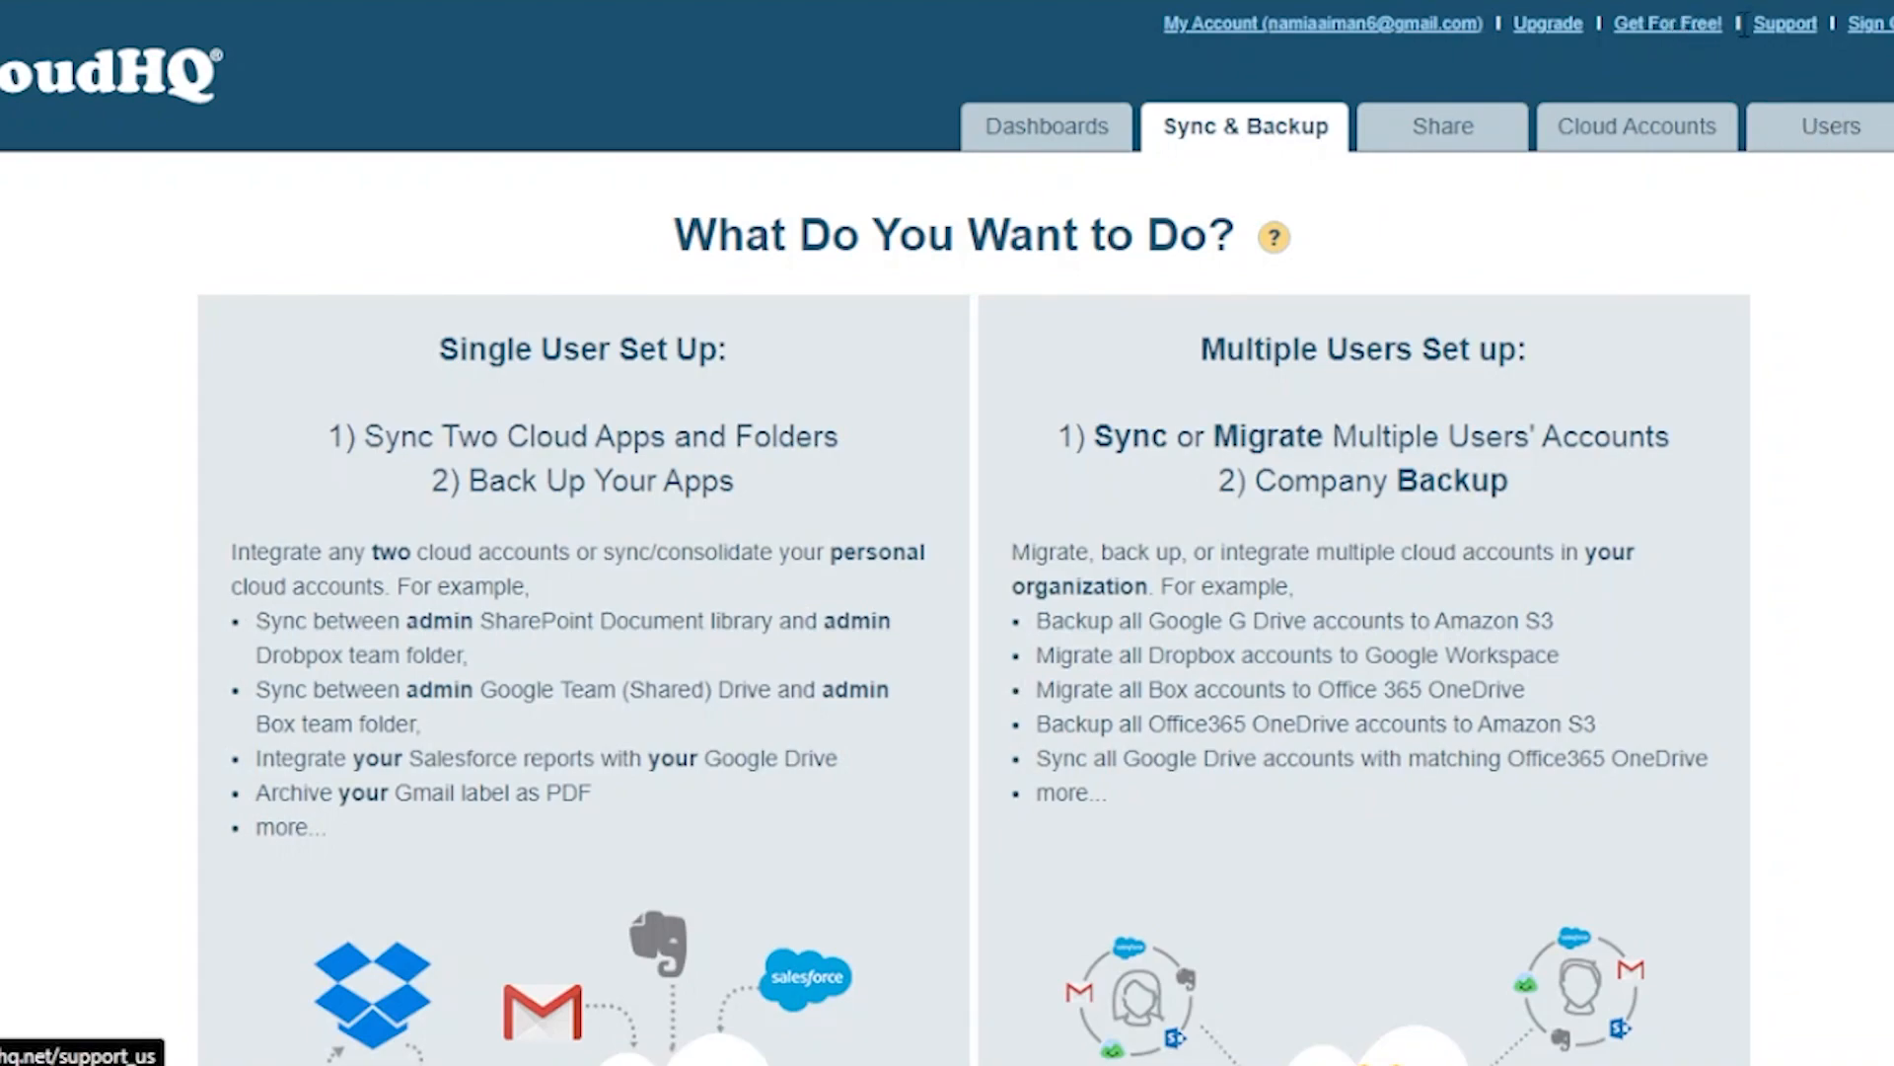
# Open the cloudHQ upgrade page and compare the prices and features of the Free and Premium plans for Gmail Email Templates
pyautogui.click(1557, 29)
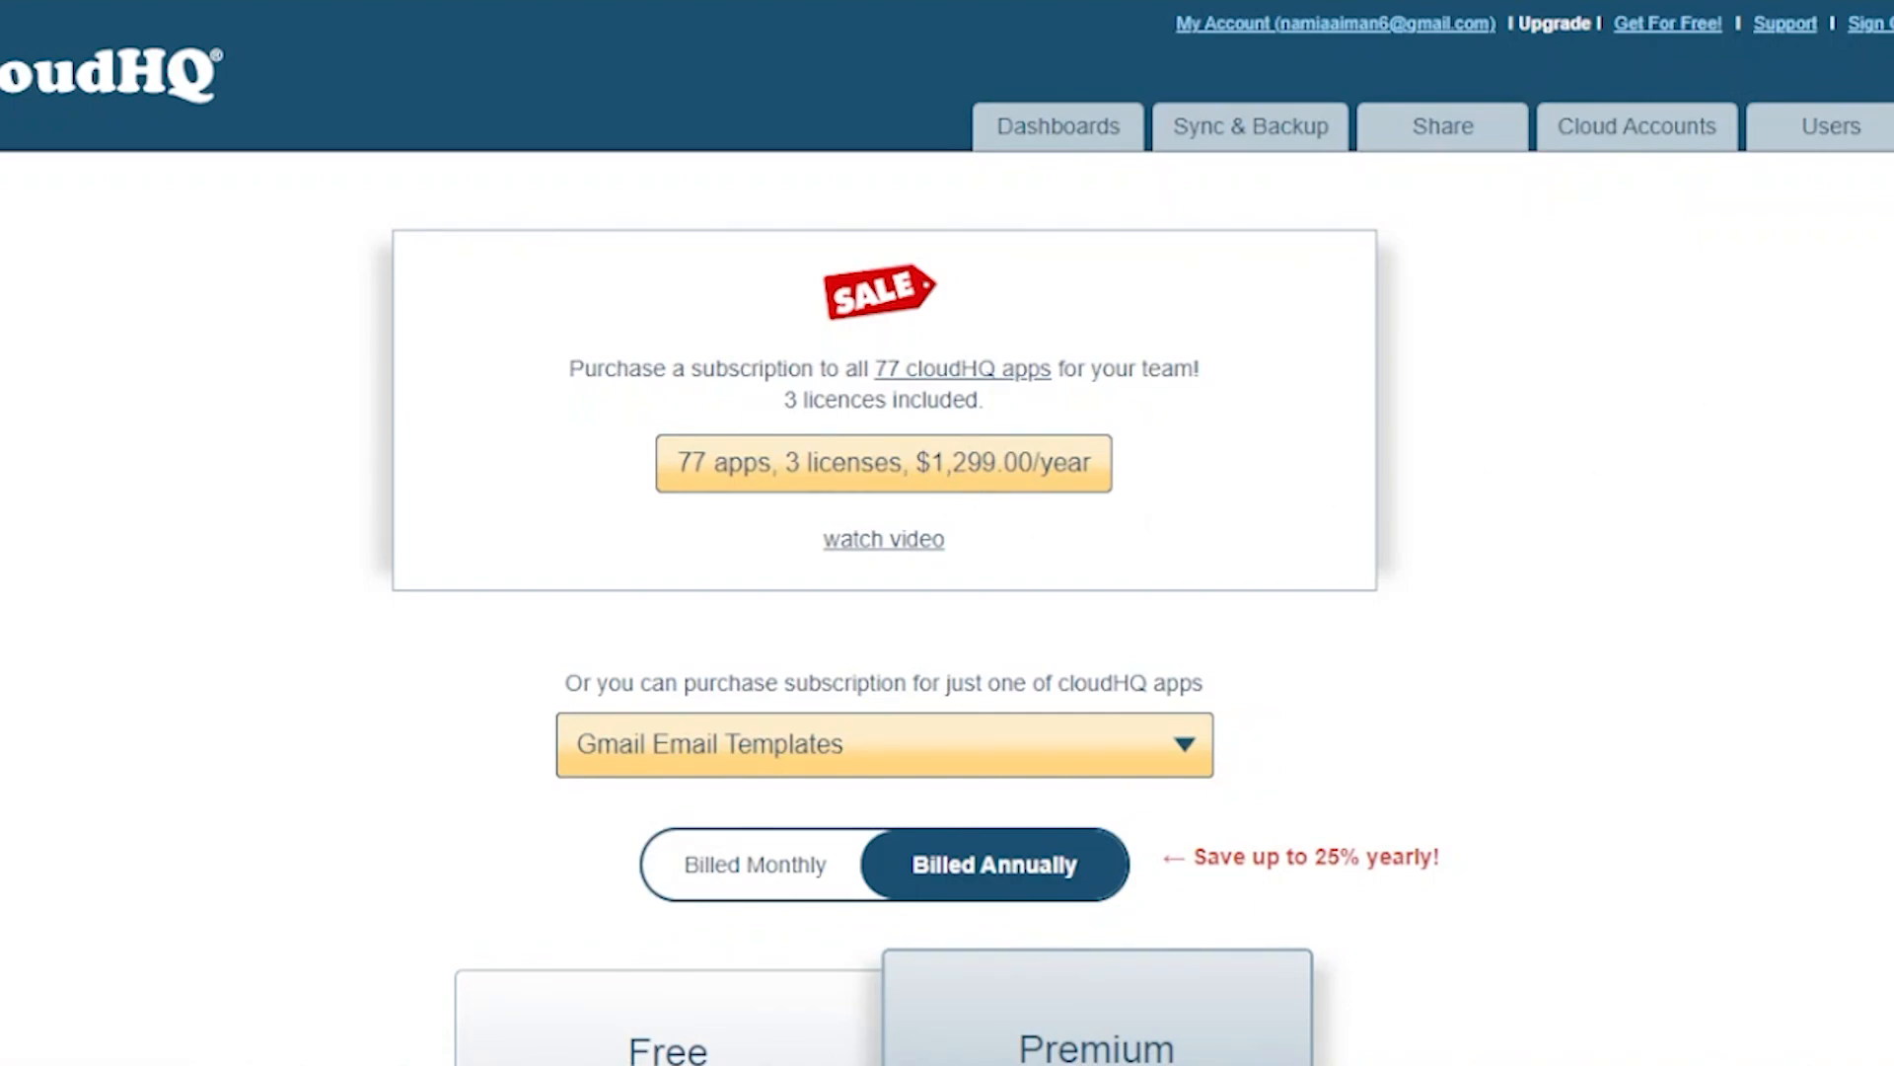
pyautogui.scroll(-7, 947, 533)
pyautogui.scroll(-1, 947, 533)
pyautogui.scroll(-1, 883, 533)
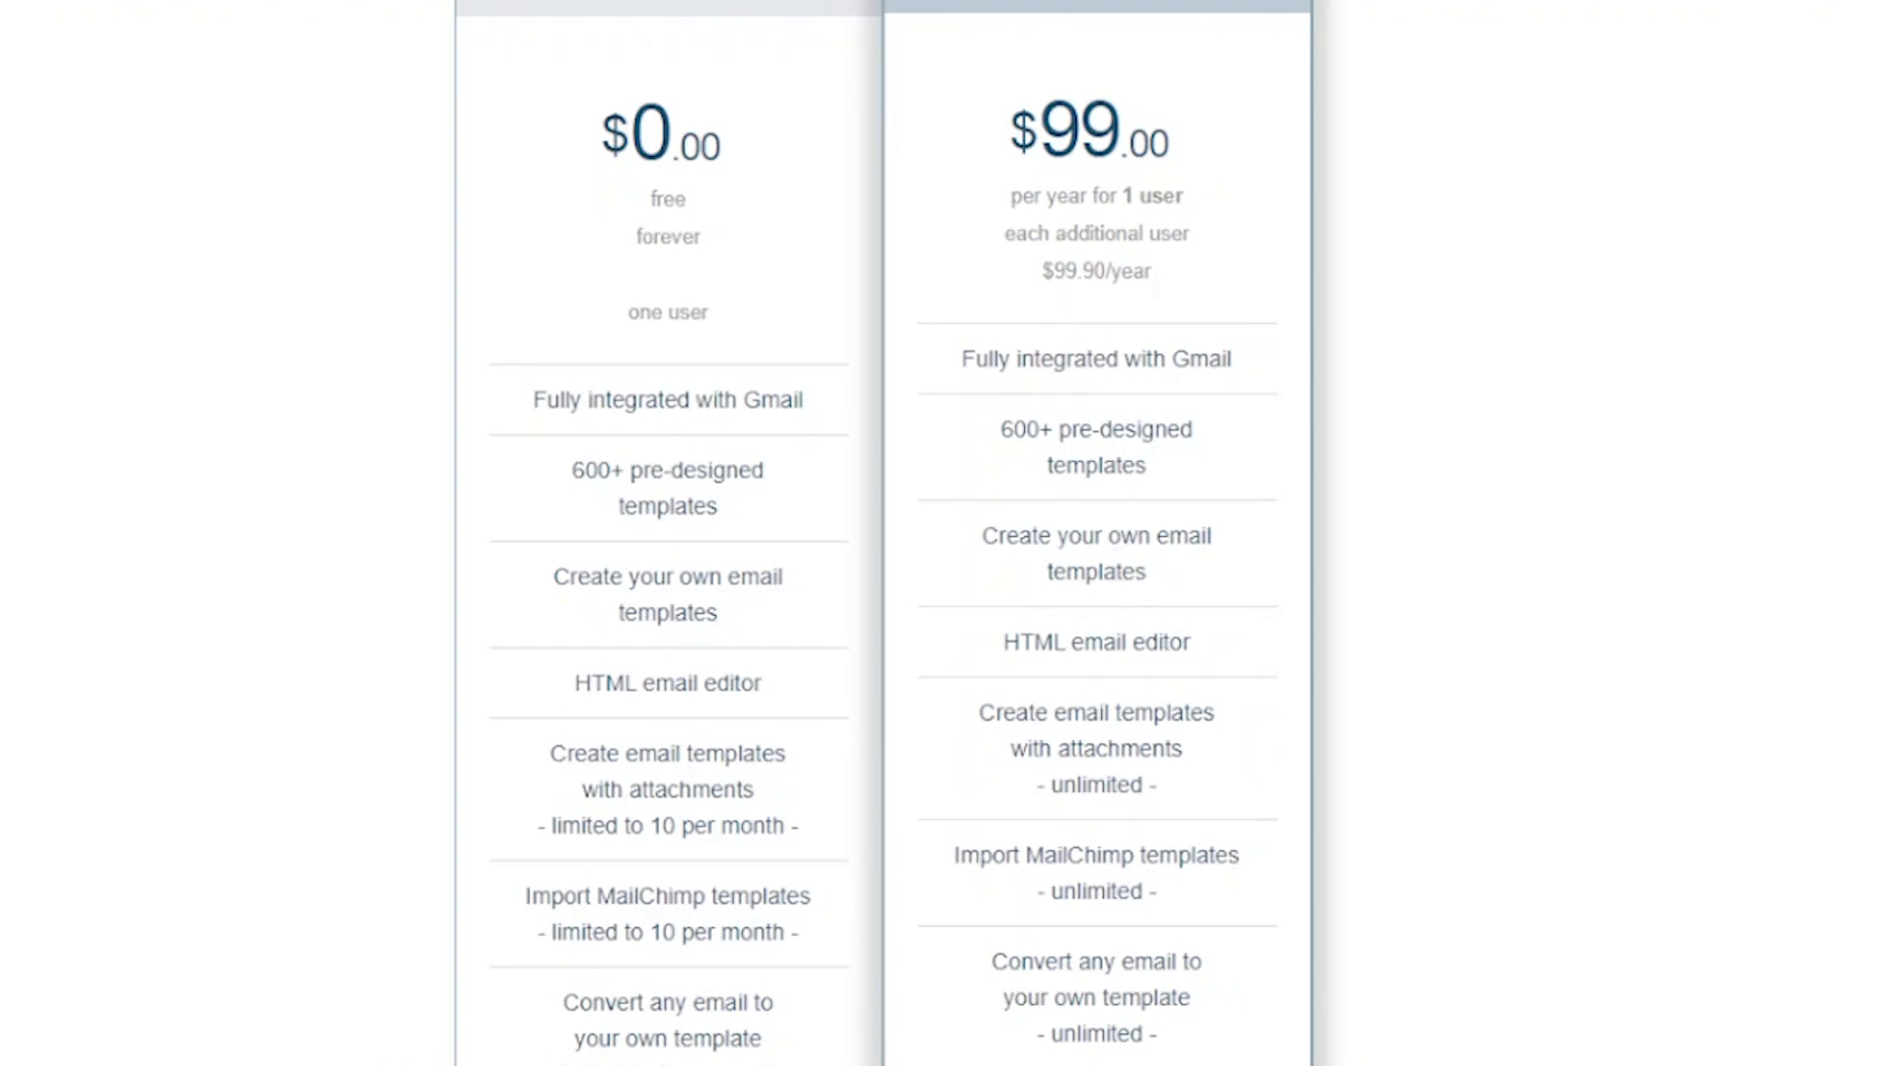
pyautogui.scroll(-2, 883, 533)
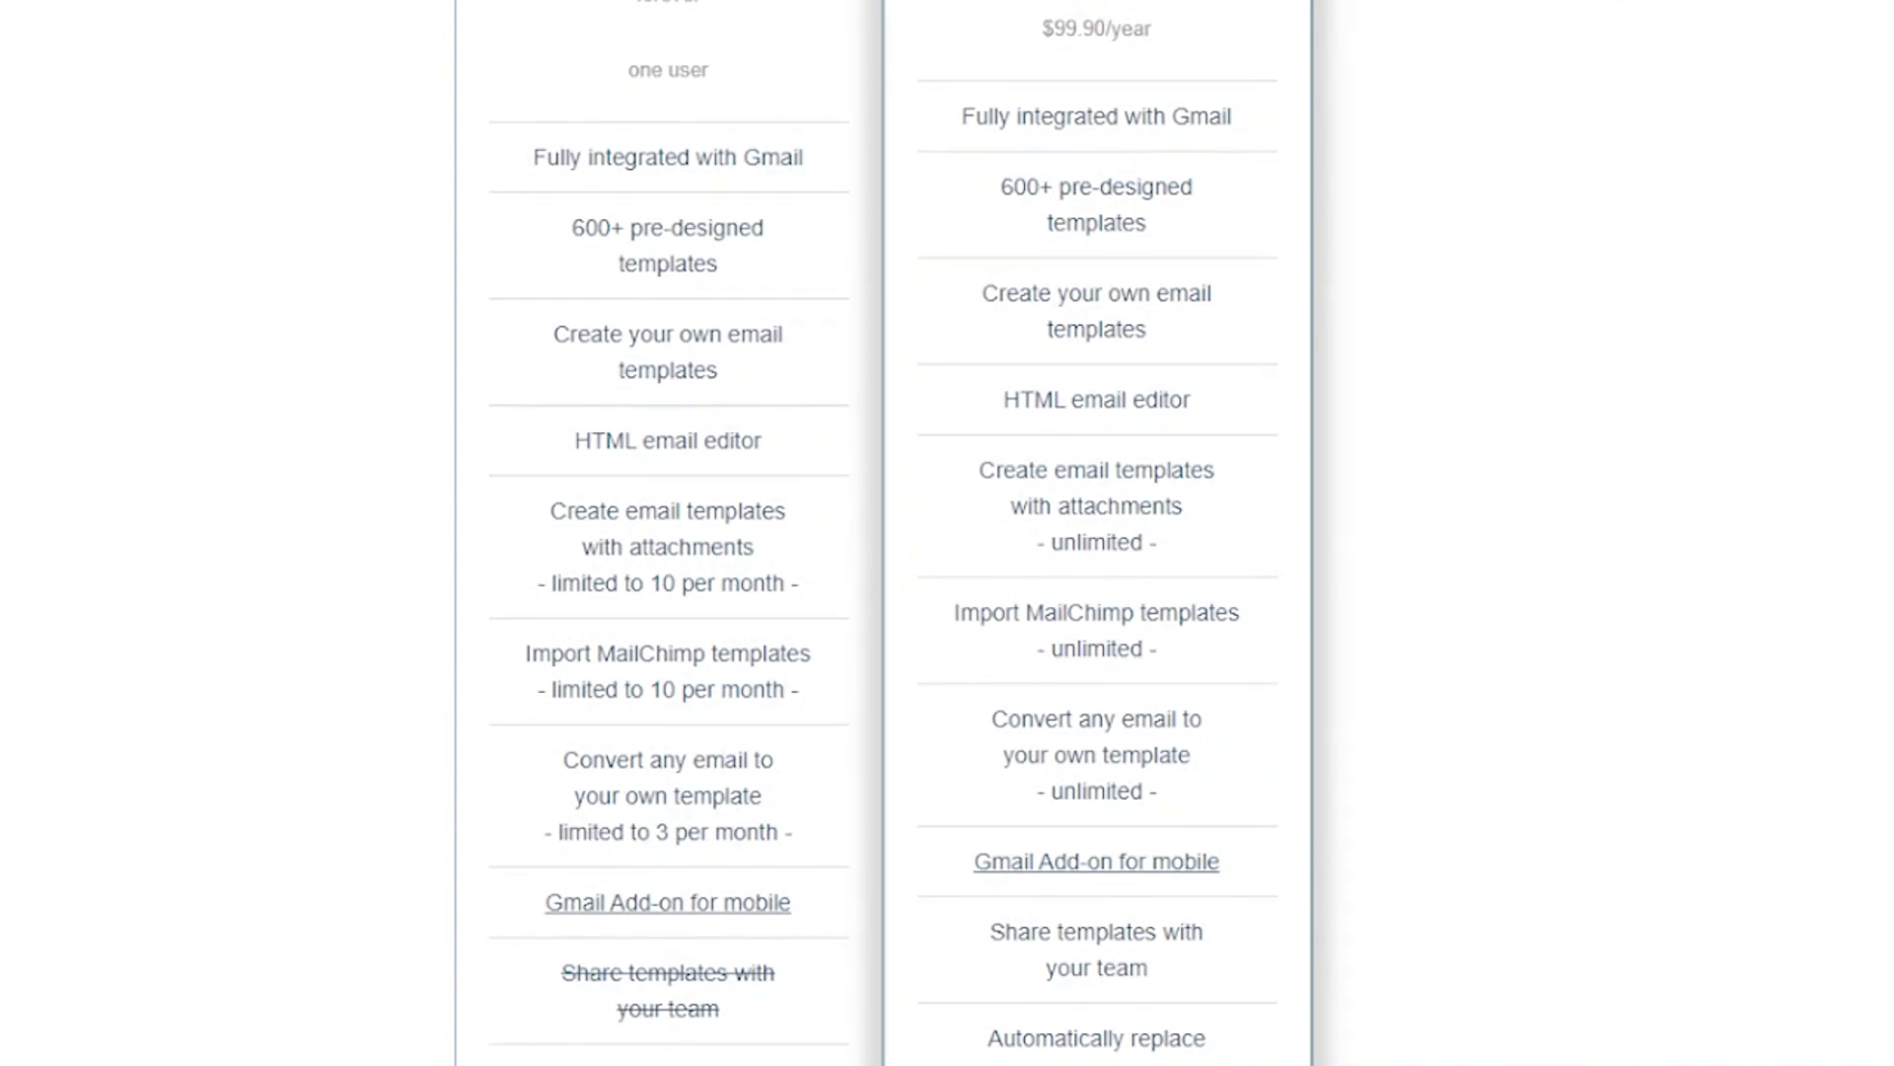
pyautogui.scroll(-4, 898, 814)
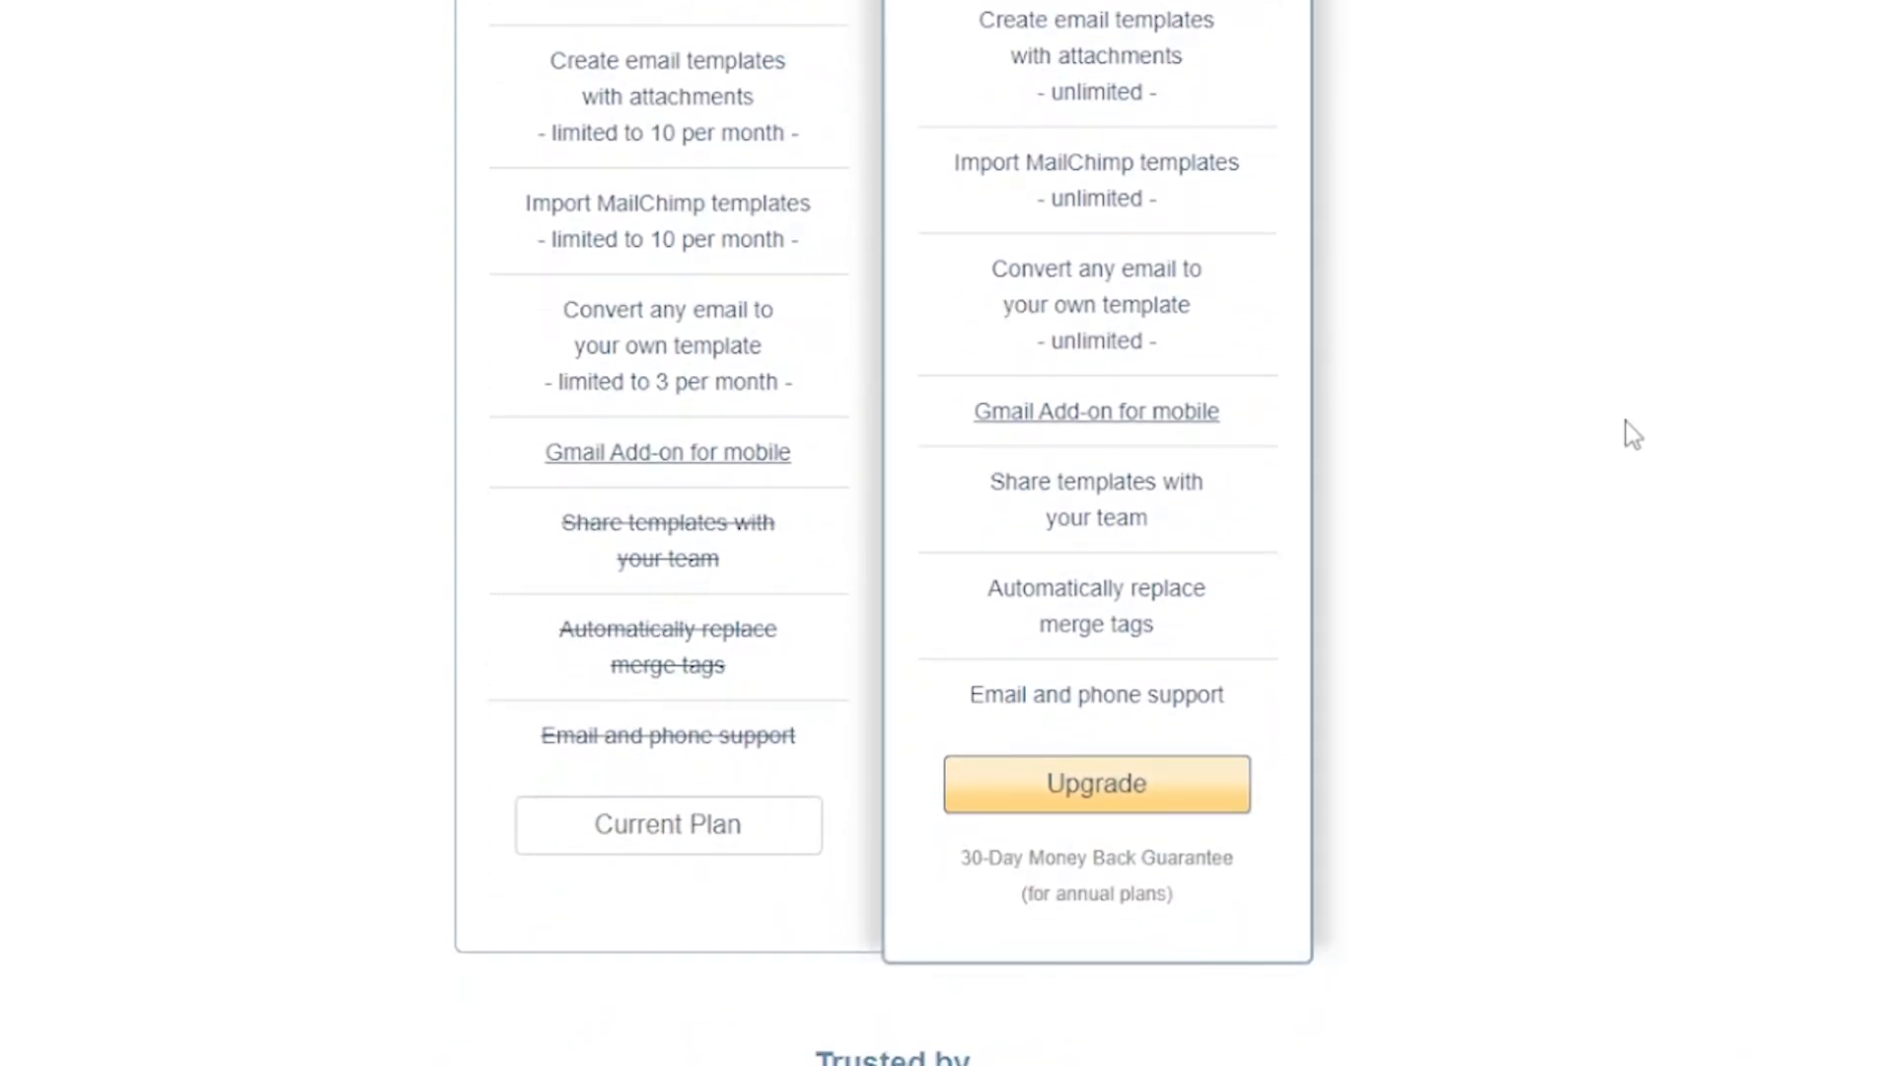
pyautogui.scroll(10, 1633, 435)
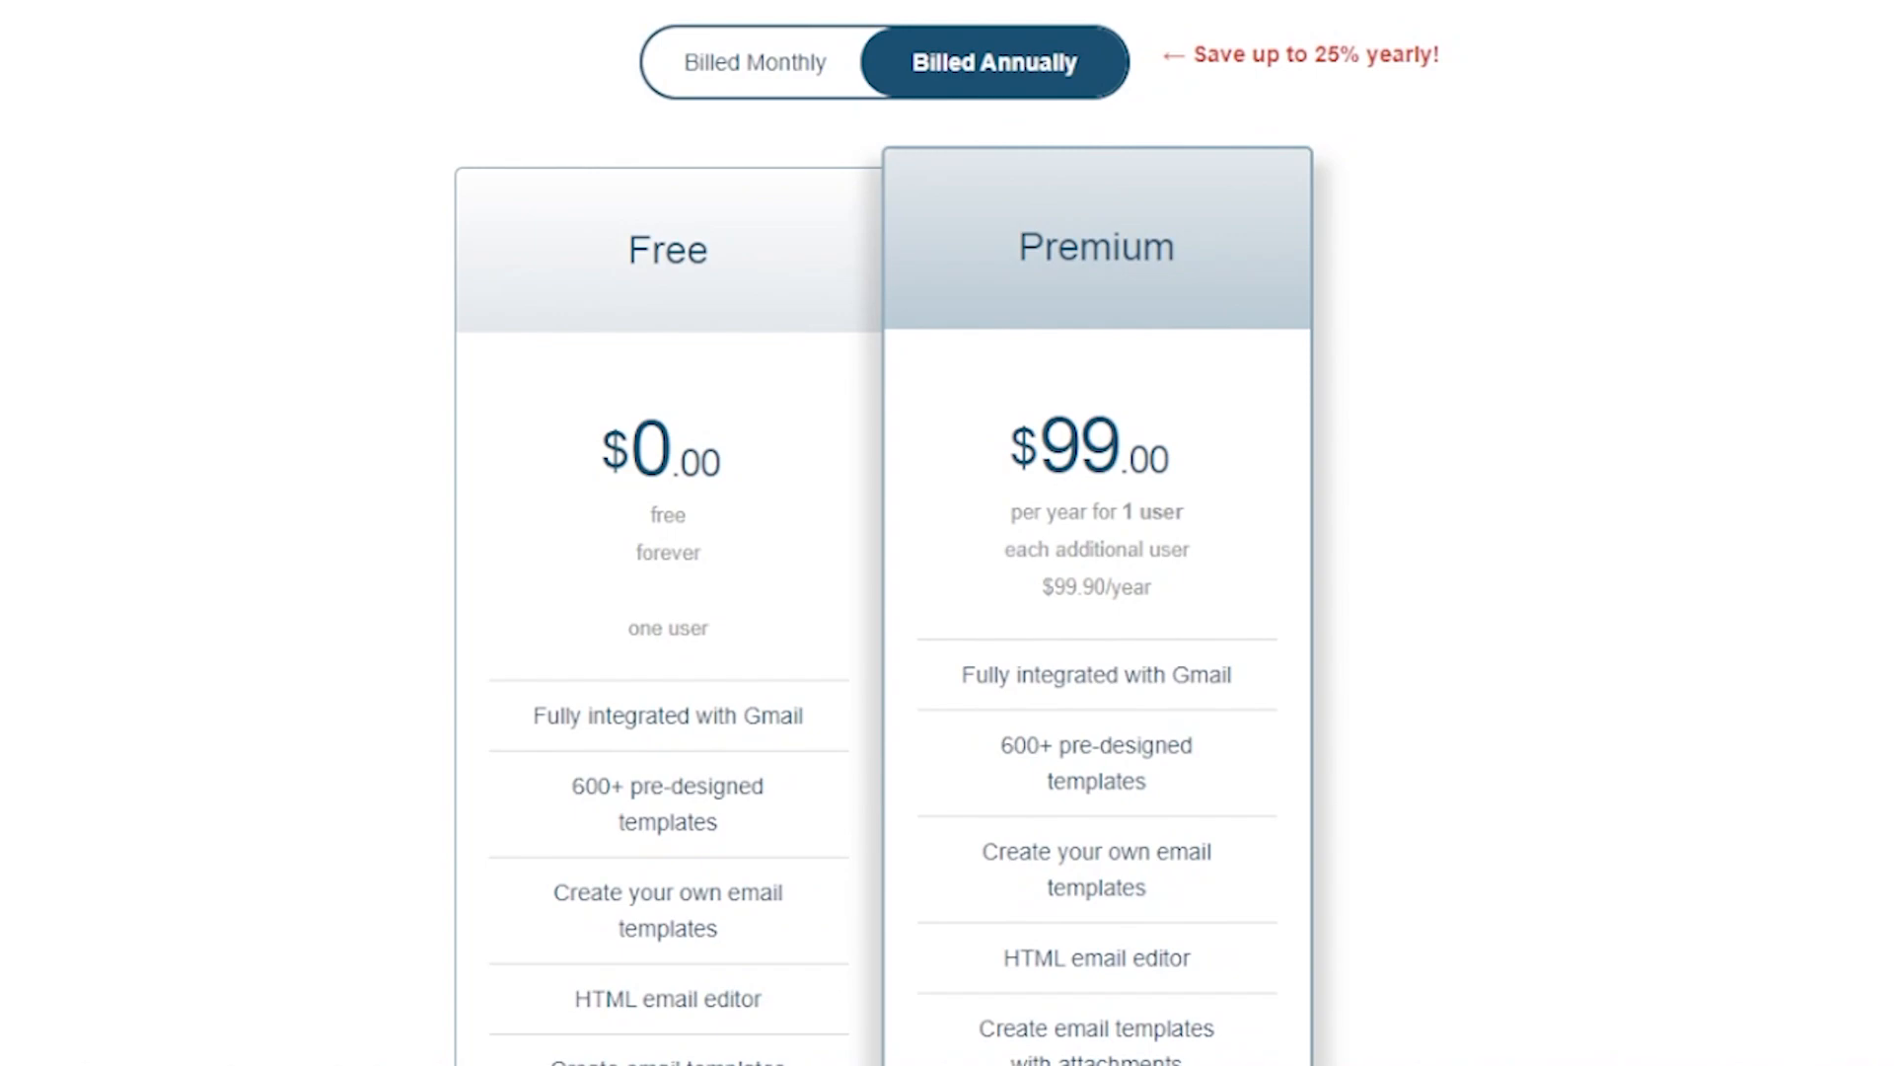
pyautogui.scroll(-9, 883, 532)
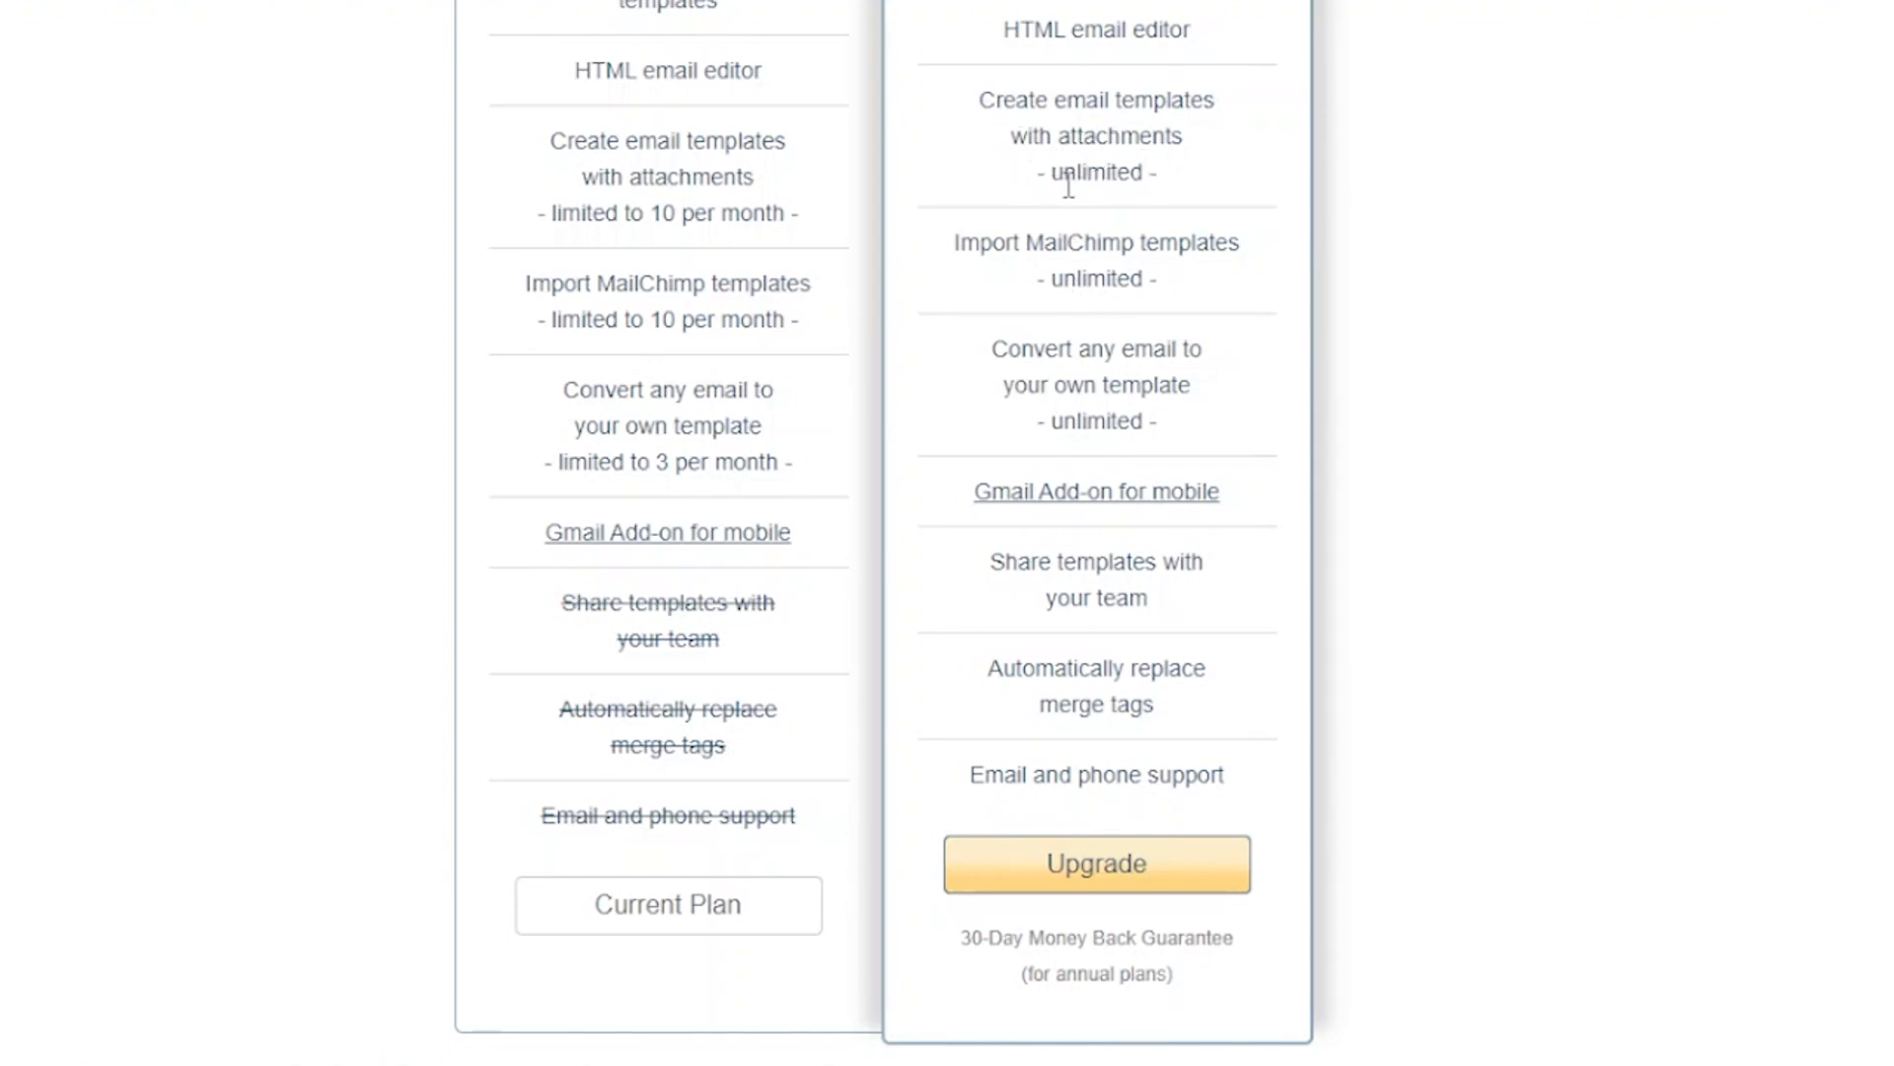
pyautogui.scroll(10, 1553, 370)
pyautogui.scroll(4, 1832, 964)
pyautogui.scroll(-15, 1832, 964)
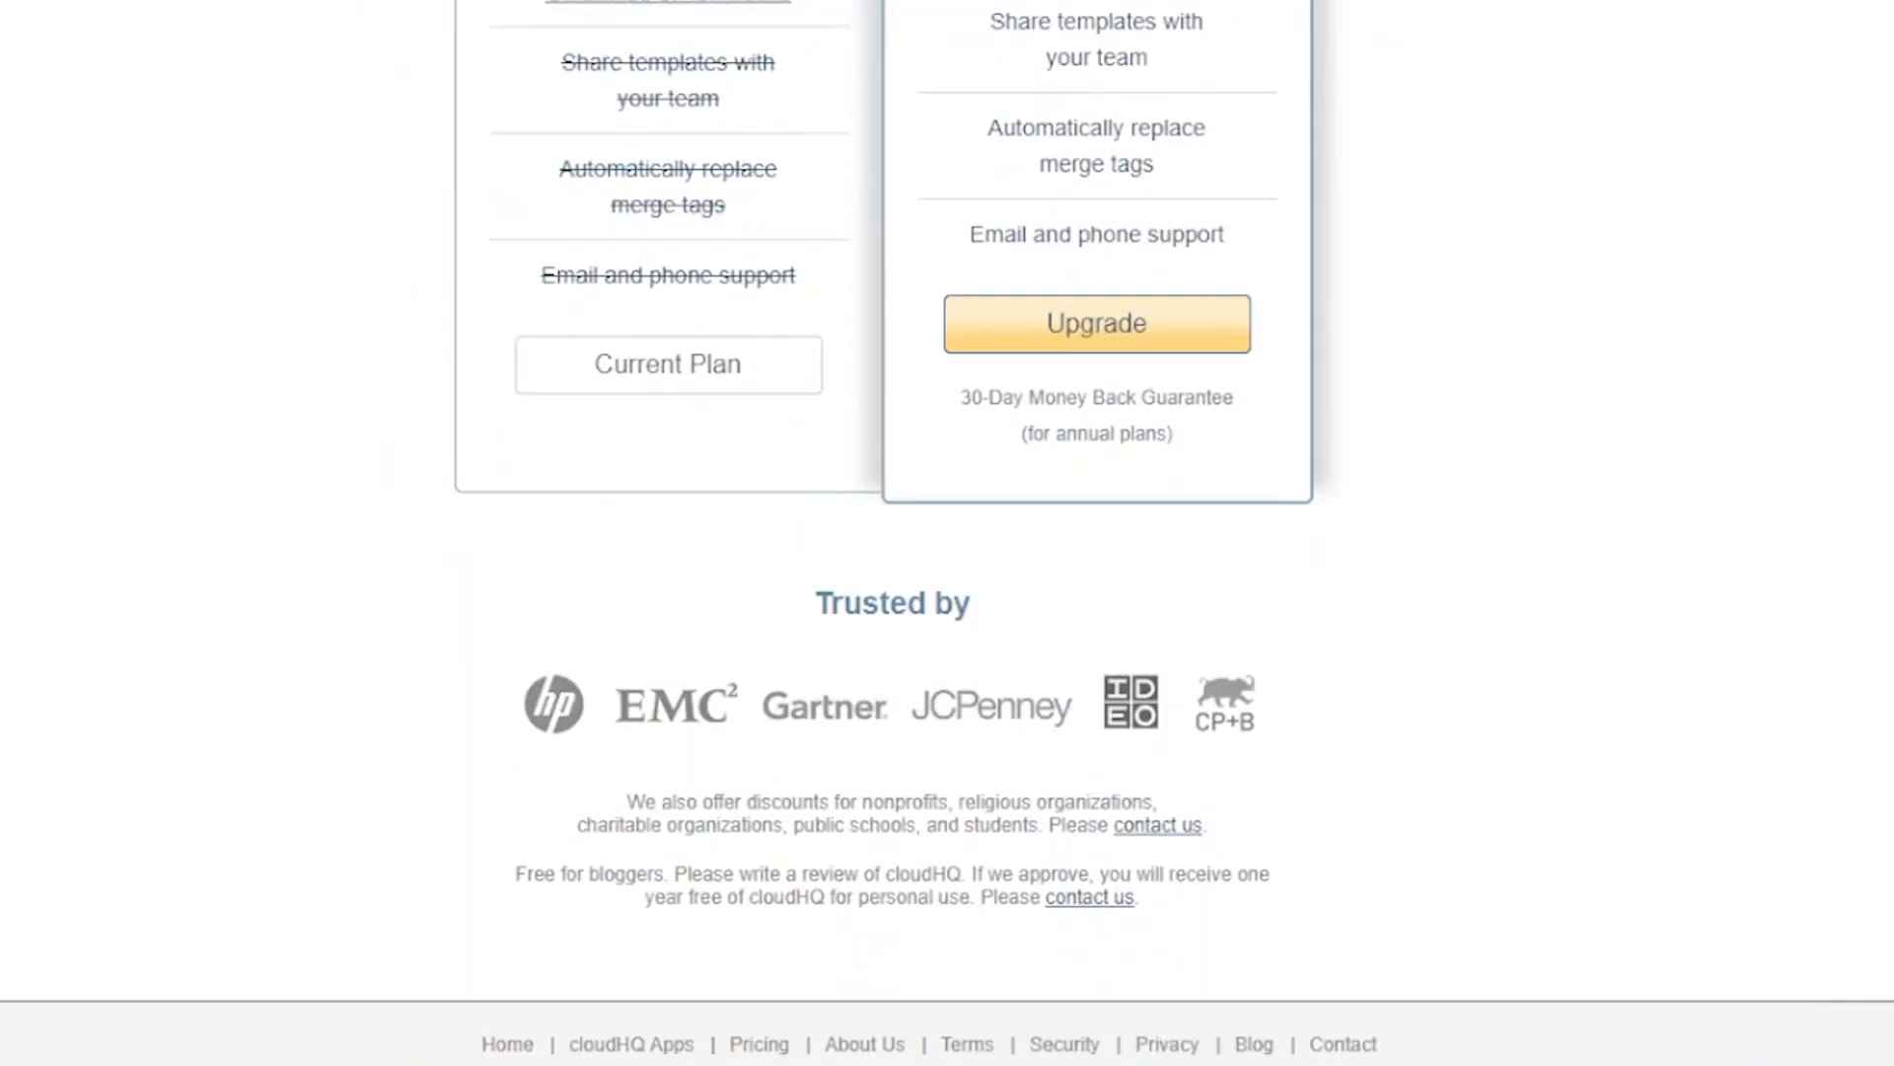
pyautogui.scroll(15, 947, 533)
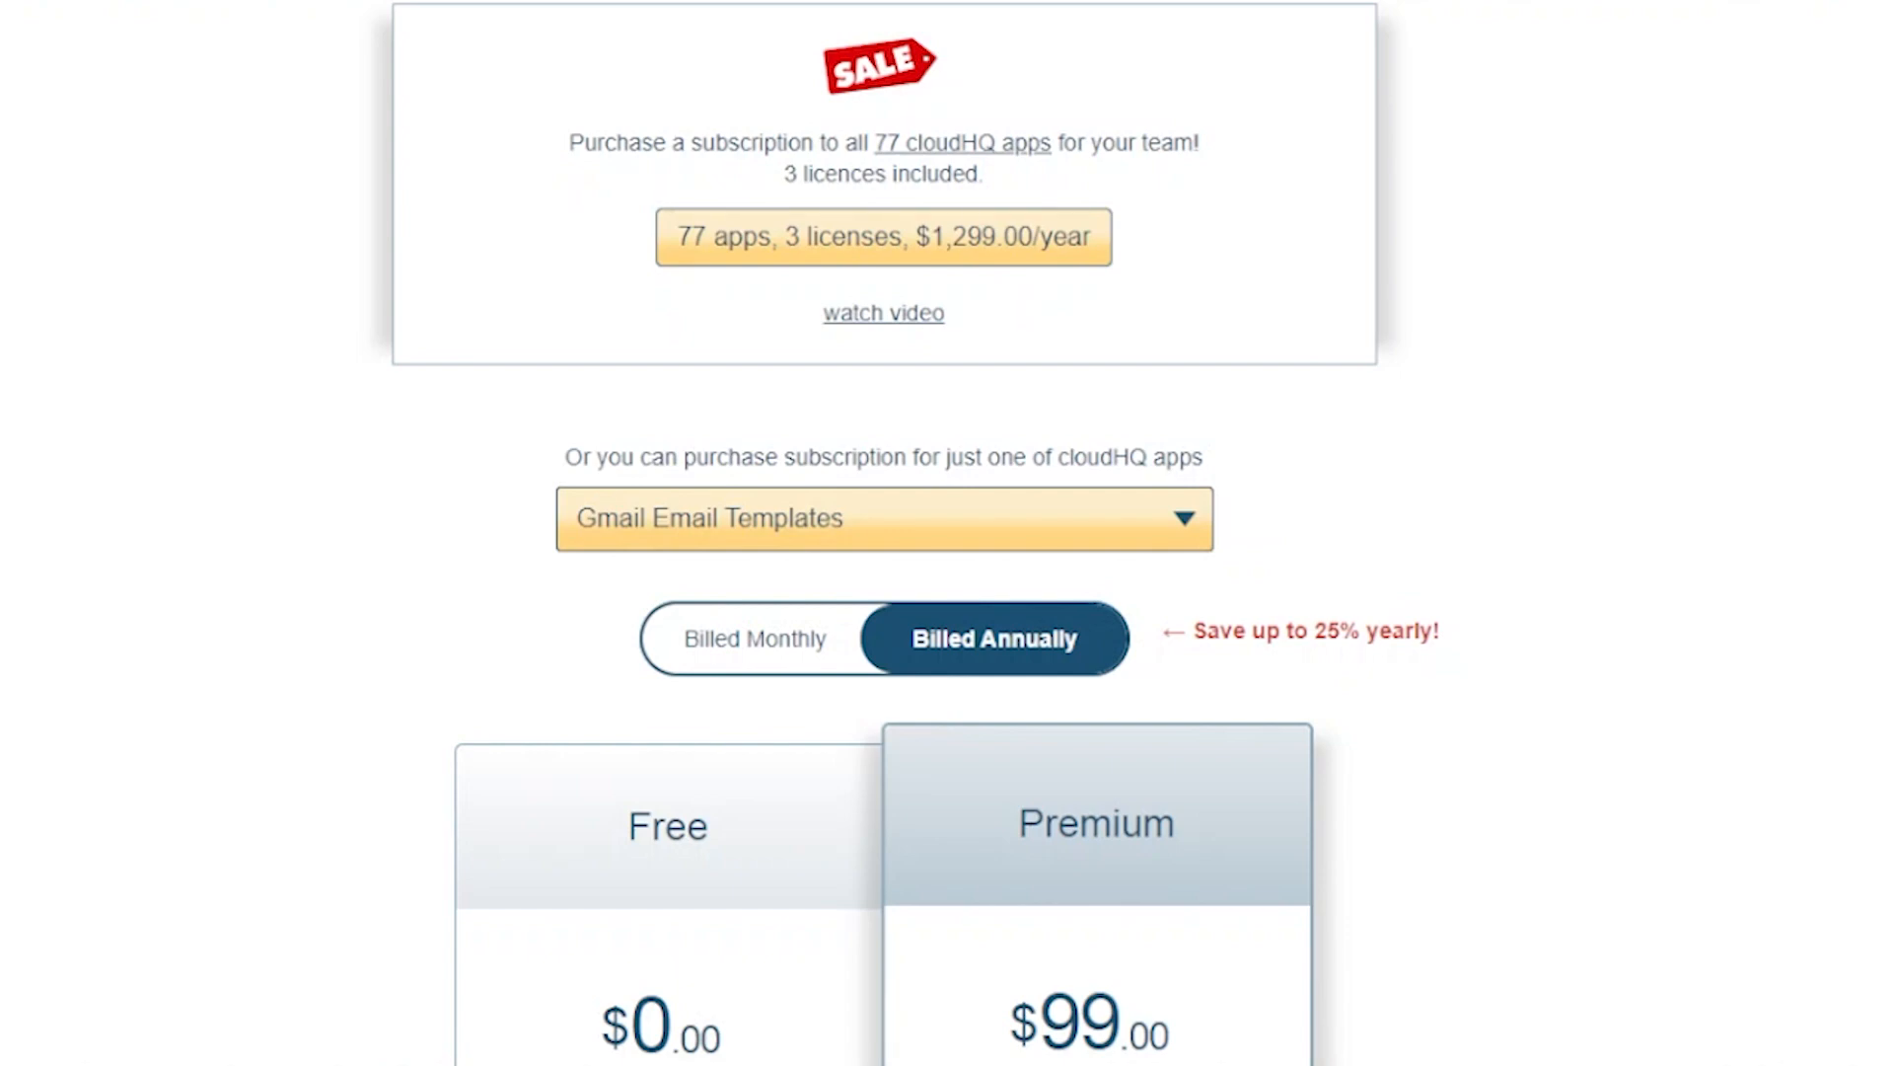
pyautogui.scroll(2, 1650, 395)
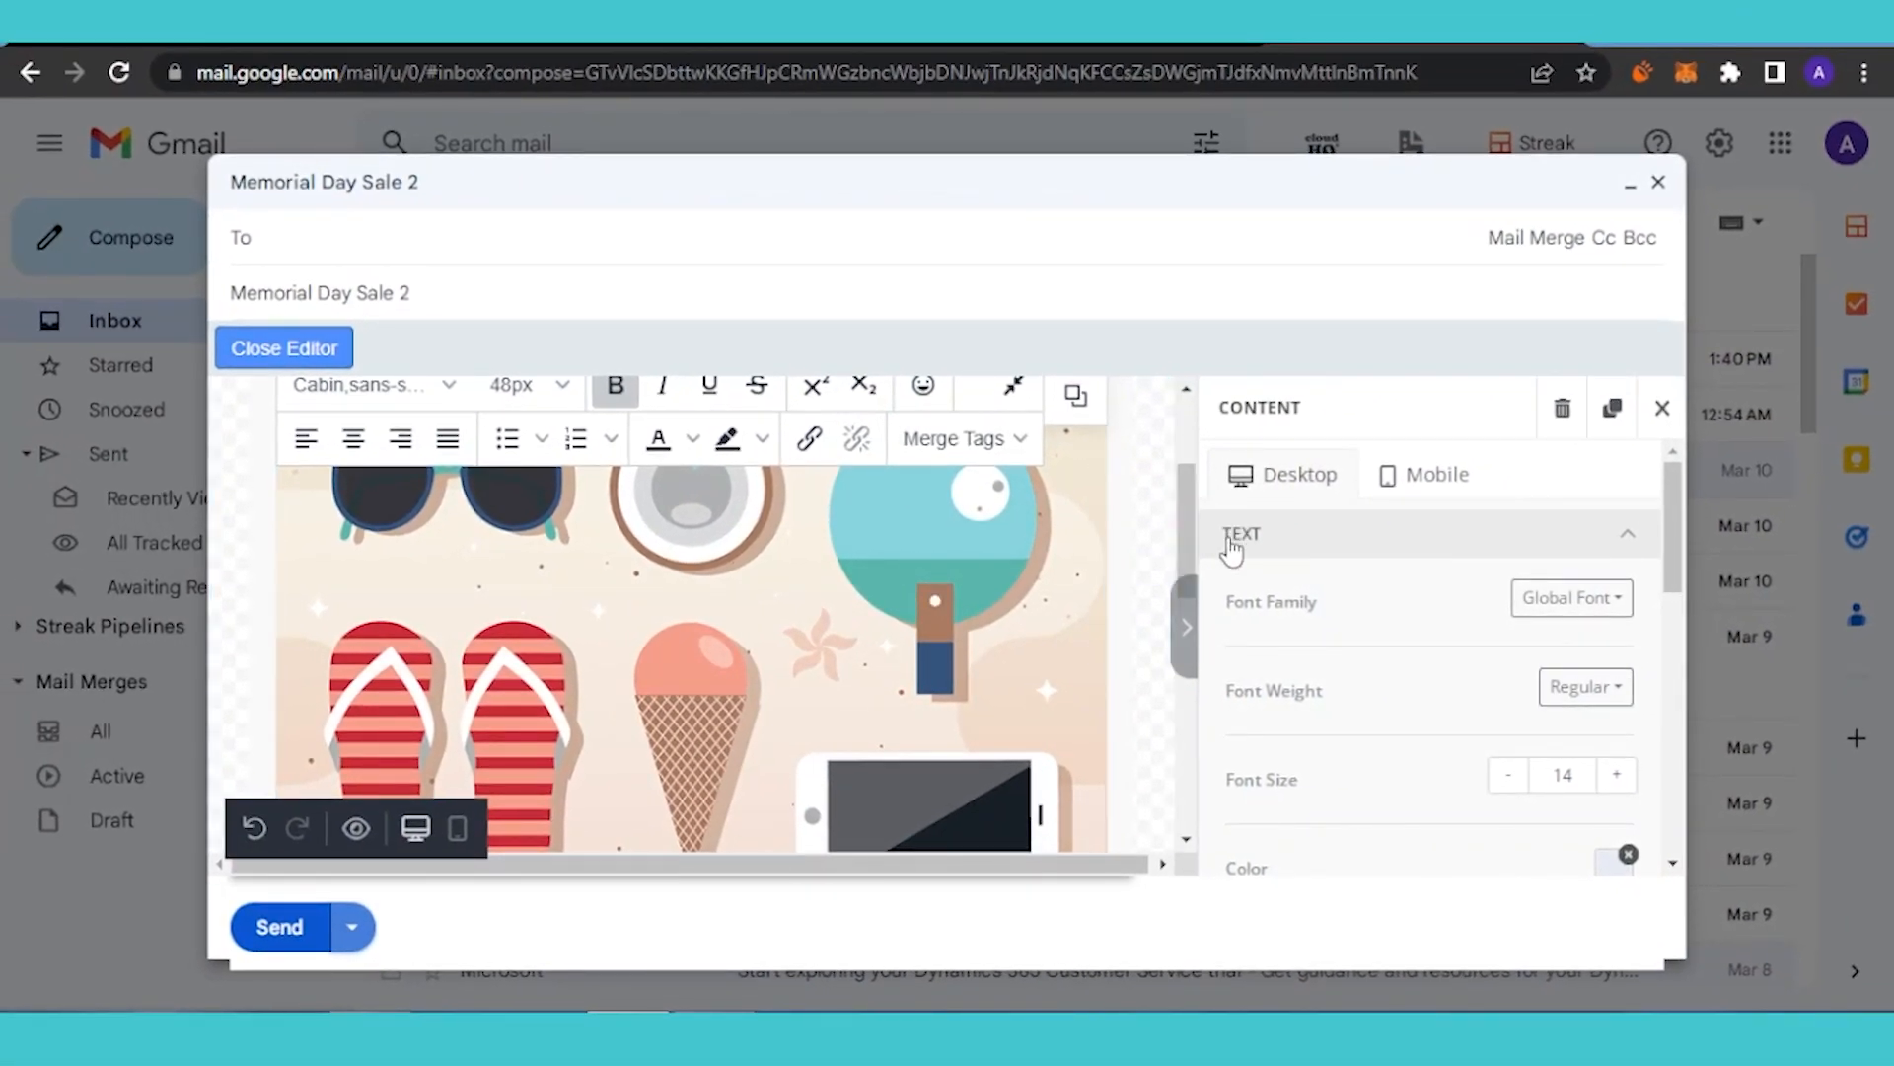
# Switch back to the Memorial Day Sale 2 template in Gmail and examine it down to the footer
pyautogui.moveTo(1192, 523); pyautogui.dragTo(1184, 847)
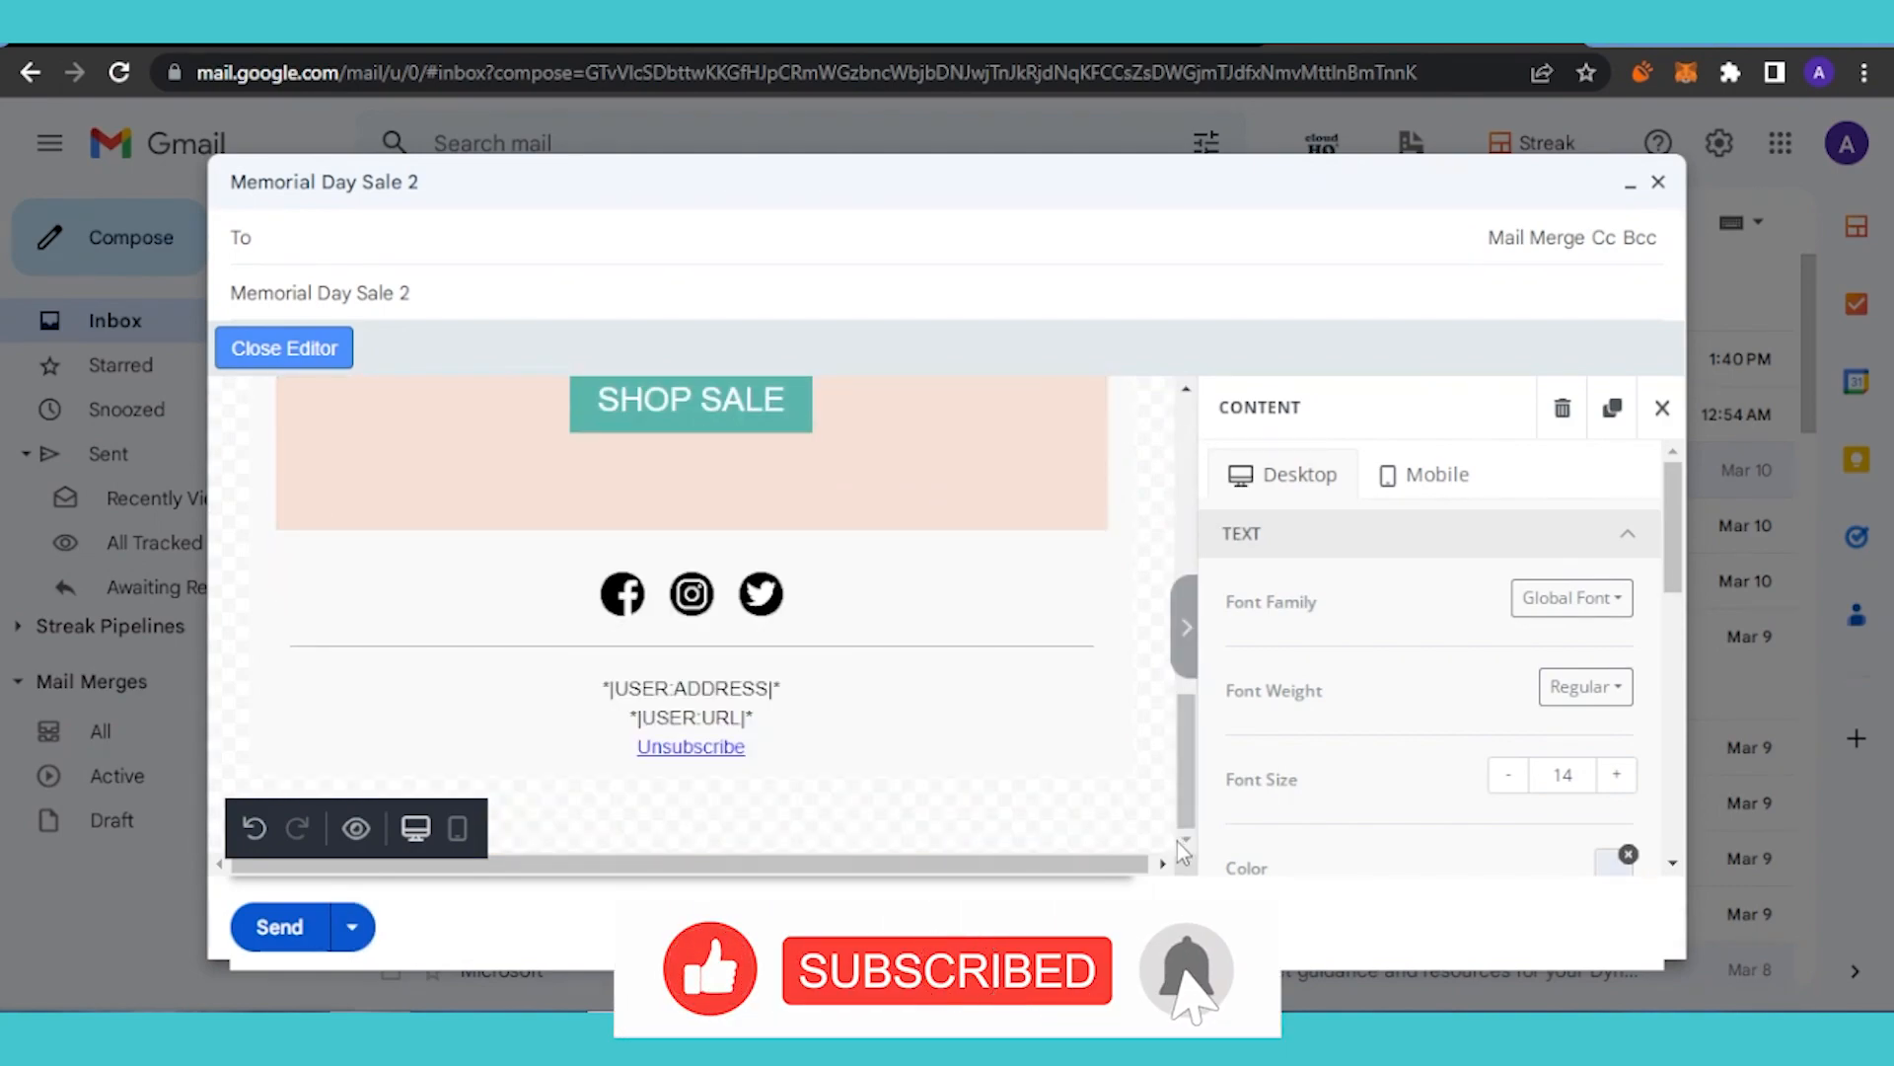